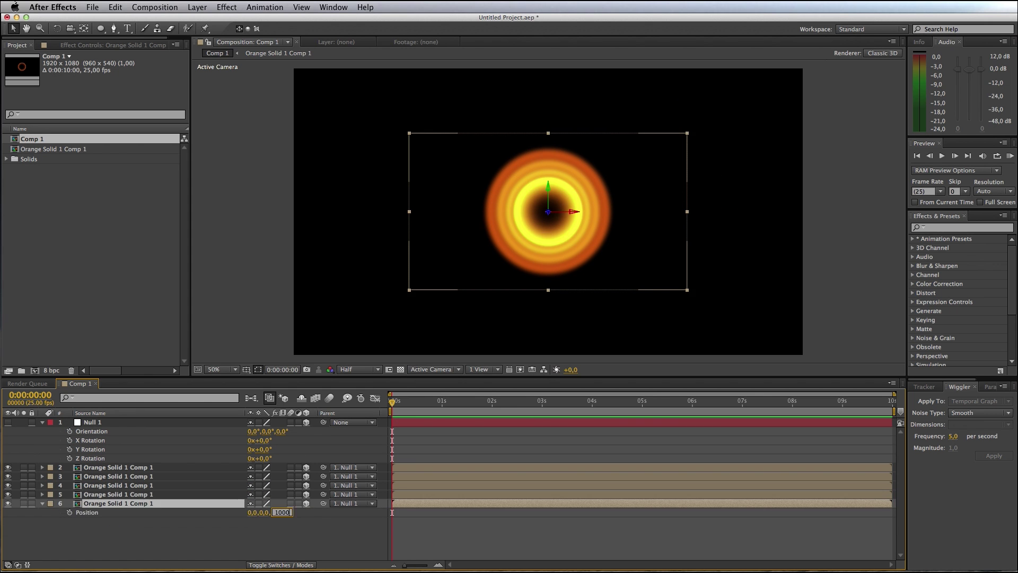
- Scrub the Null's Y Rotation to swing the stacked afterburner rings edge-on and partly back into view
type("12")
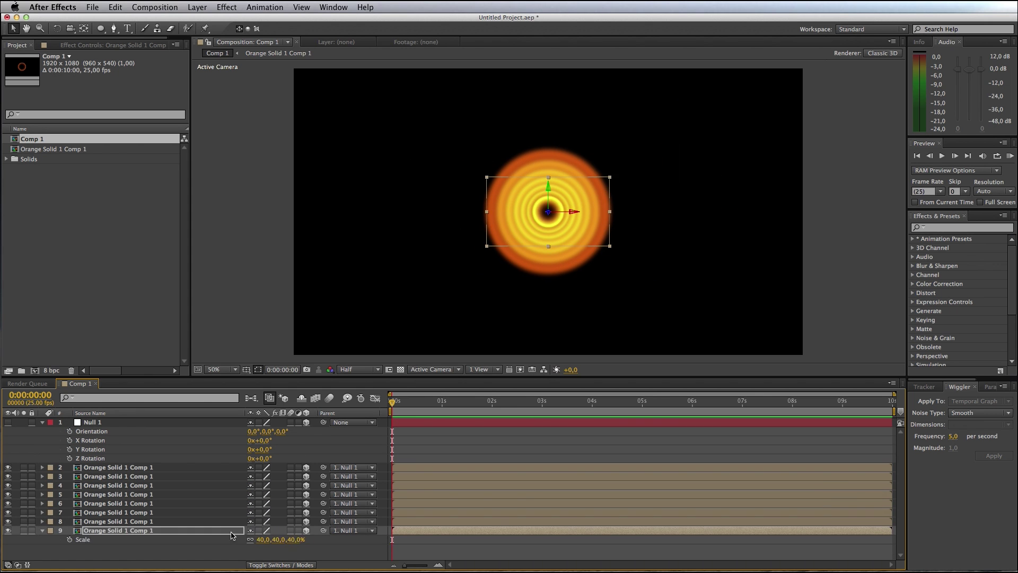
left_click_drag(260, 449, 314, 444)
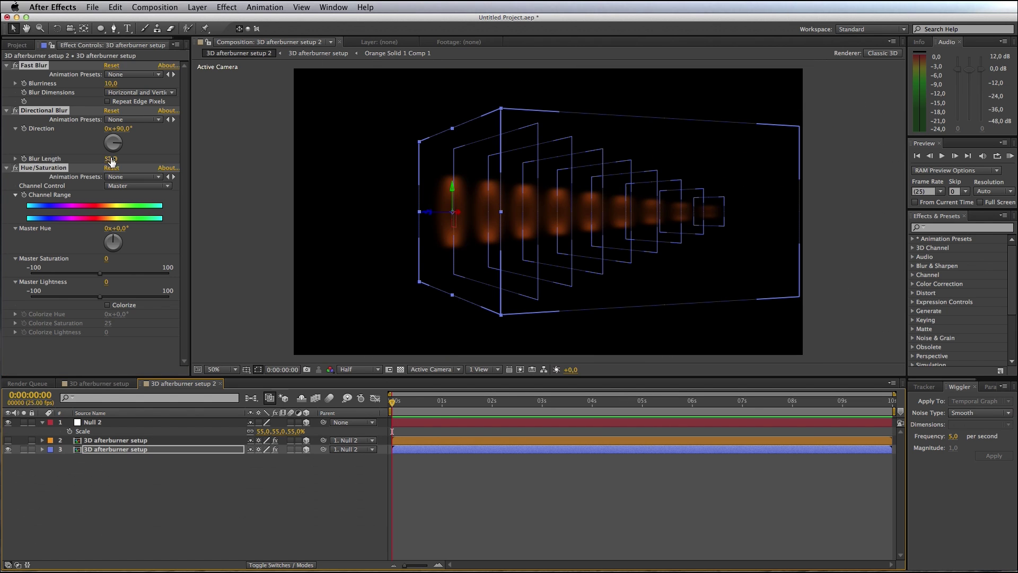
left_click_drag(122, 228, 138, 228)
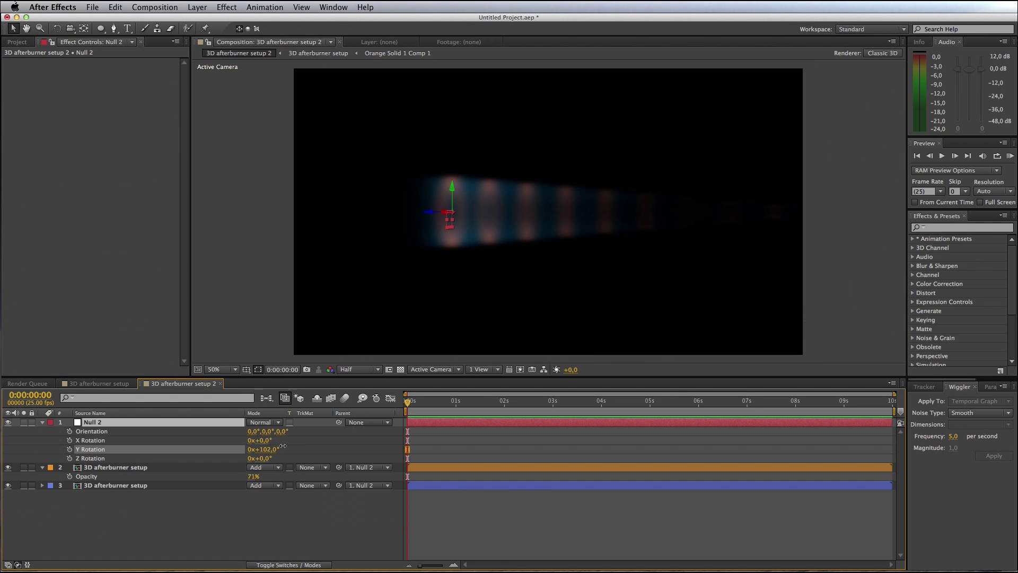
mouse_move(283, 447)
left_mouse_down()
mouse_move(305, 447)
mouse_move(287, 447)
left_mouse_up()
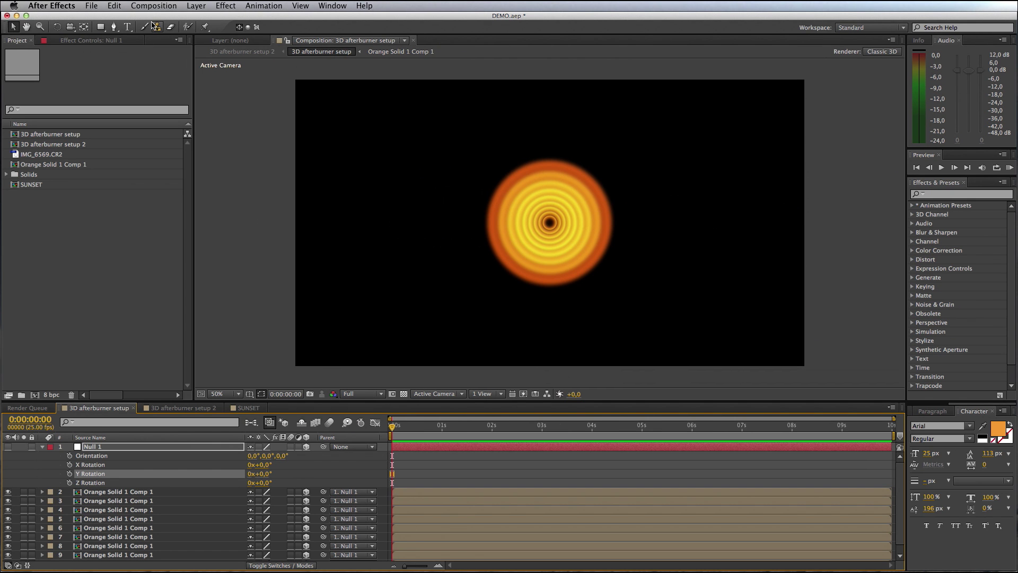
- Create a default 1920×1080 Comp 1 containing a full-frame black solid
left_click(153, 6)
left_click(154, 19)
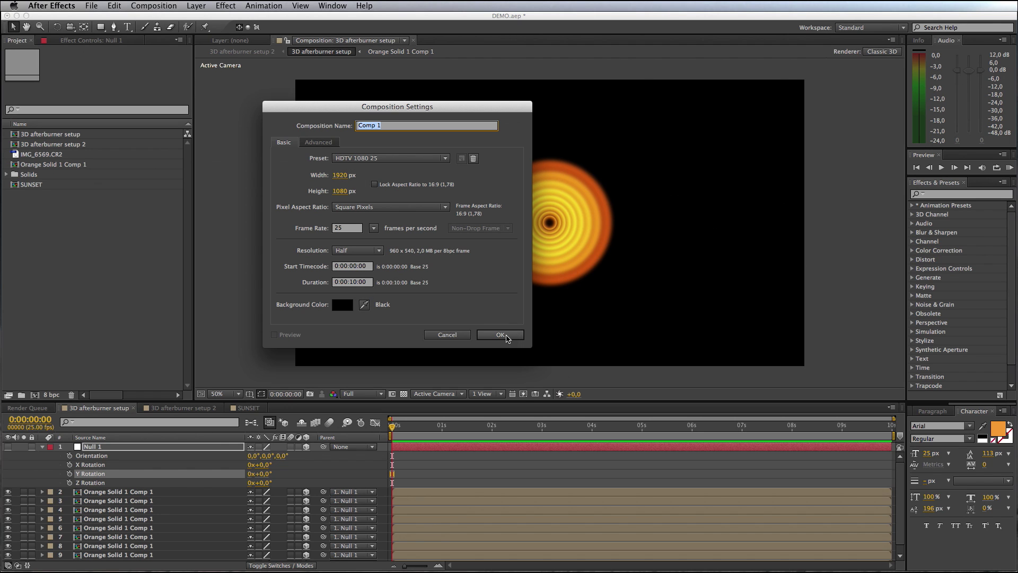
left_click(508, 336)
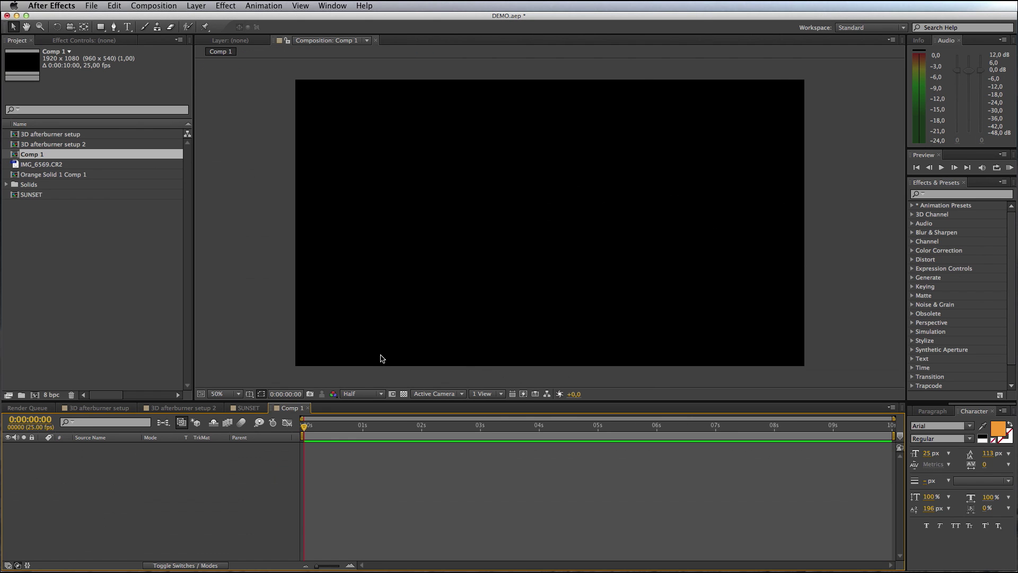
left_click(197, 6)
mouse_move(208, 19)
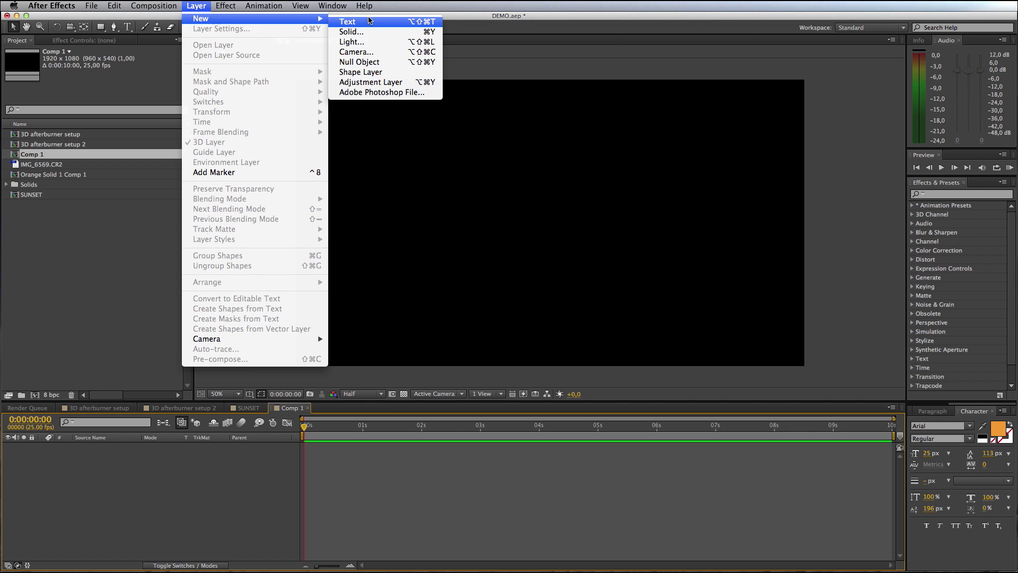
left_click(364, 32)
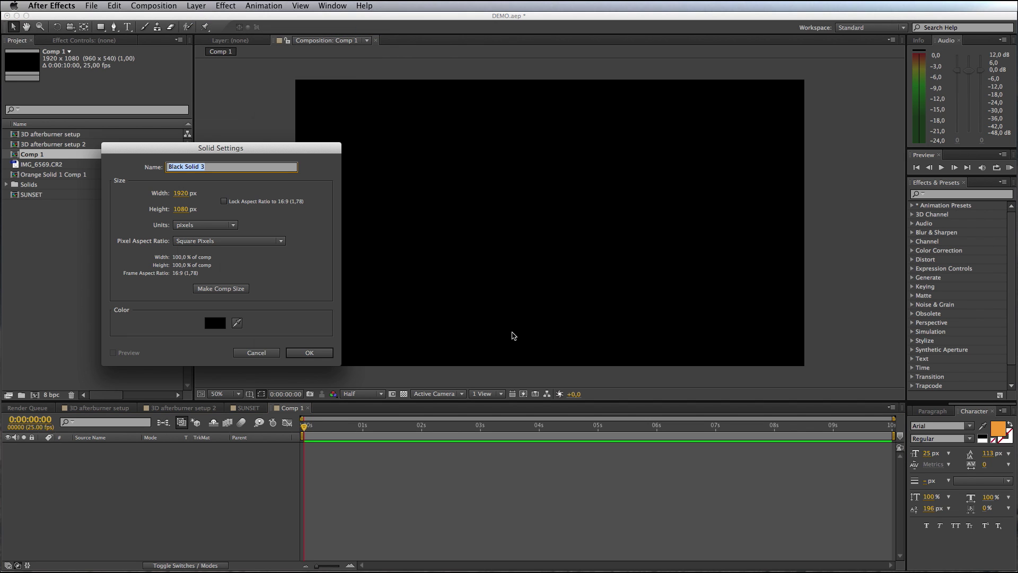
left_click(298, 353)
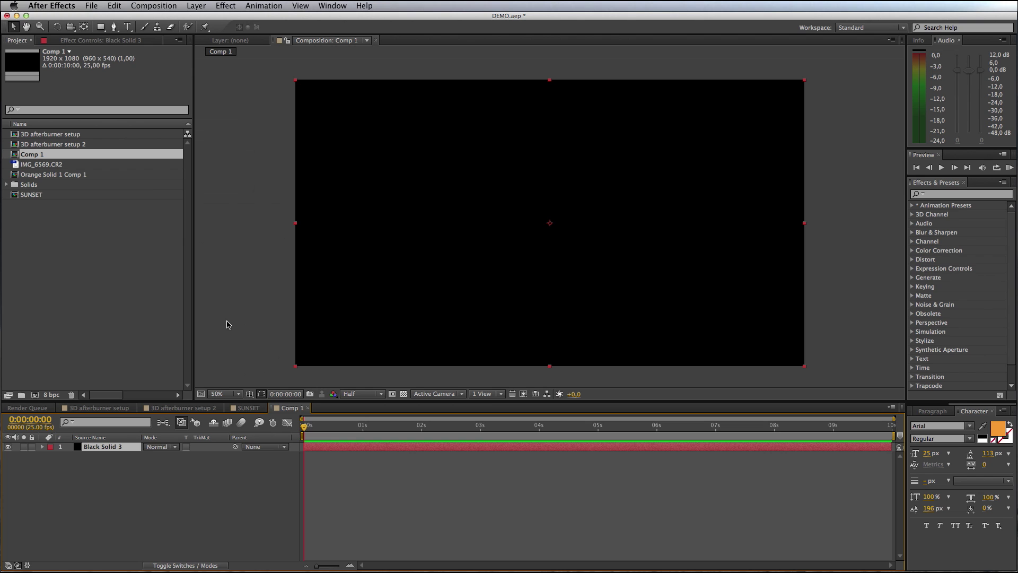
- Apply Video Copilot's Element effect to Black Solid 3
left_click(237, 8)
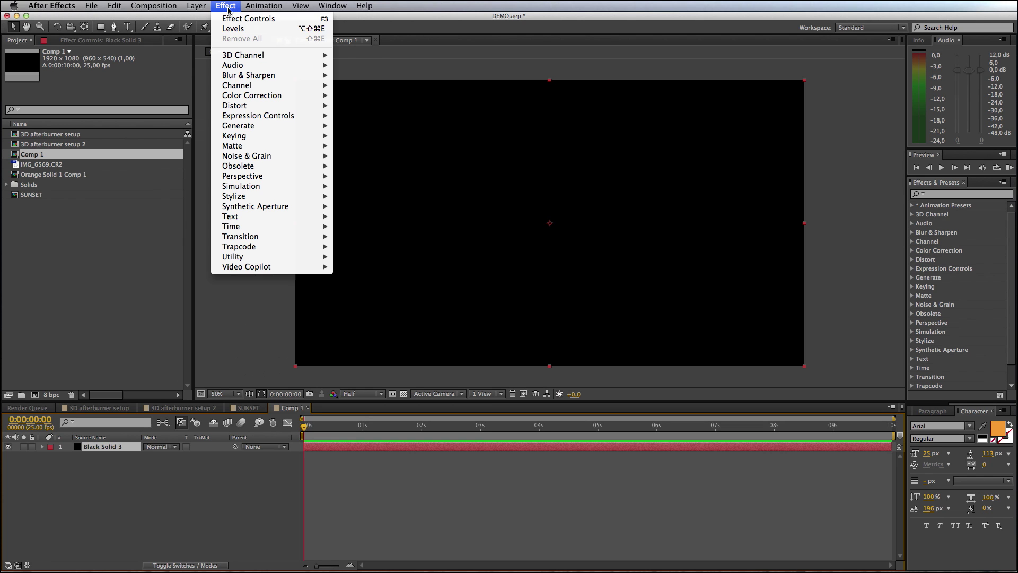
mouse_move(280, 267)
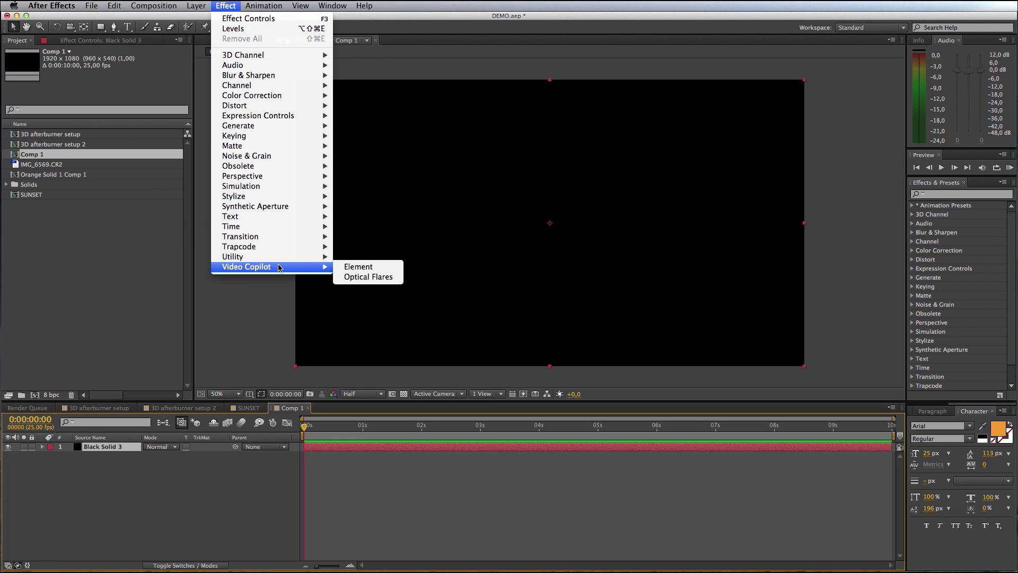
left_click(354, 267)
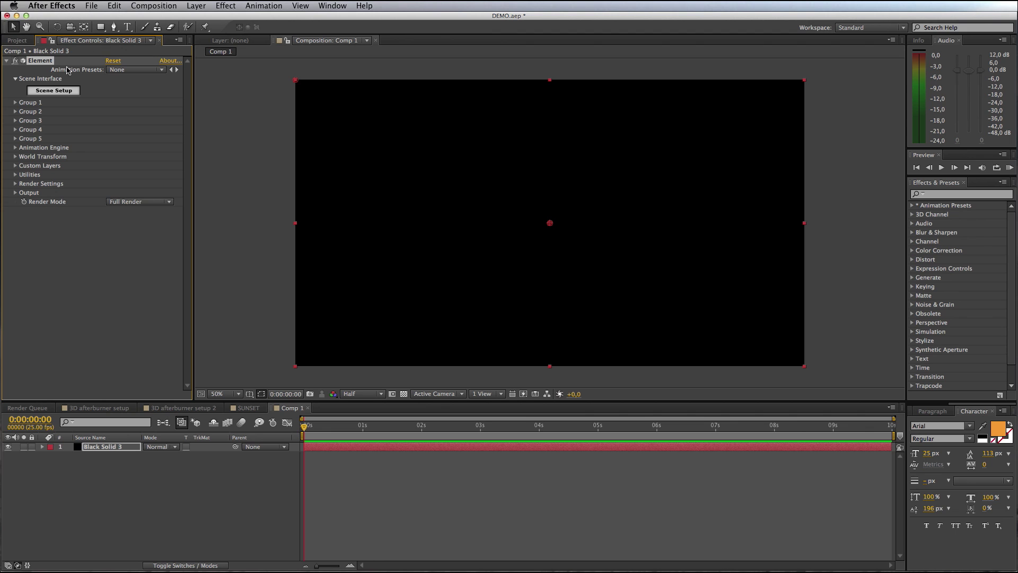
- In Element's Scene Setup, load Combat_Jet_03 from the Jet_Strike model pack
left_click(74, 94)
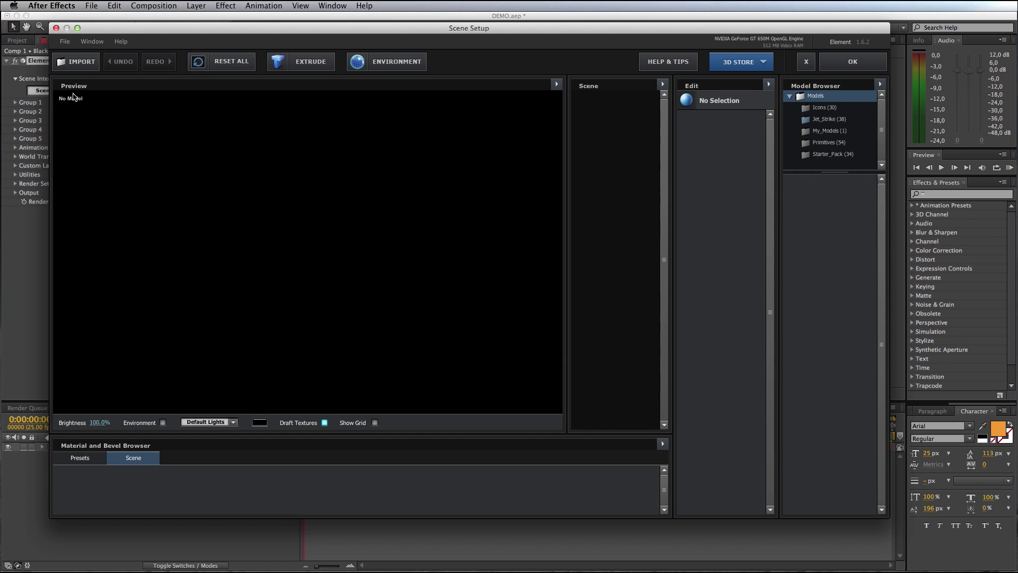
left_click(829, 120)
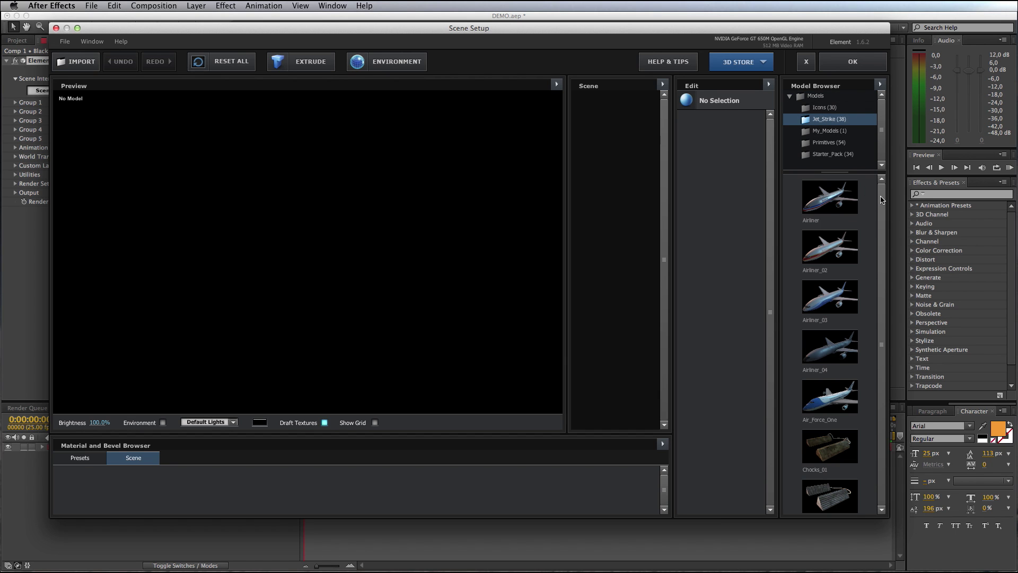
left_click_drag(882, 200, 882, 252)
left_click(827, 349)
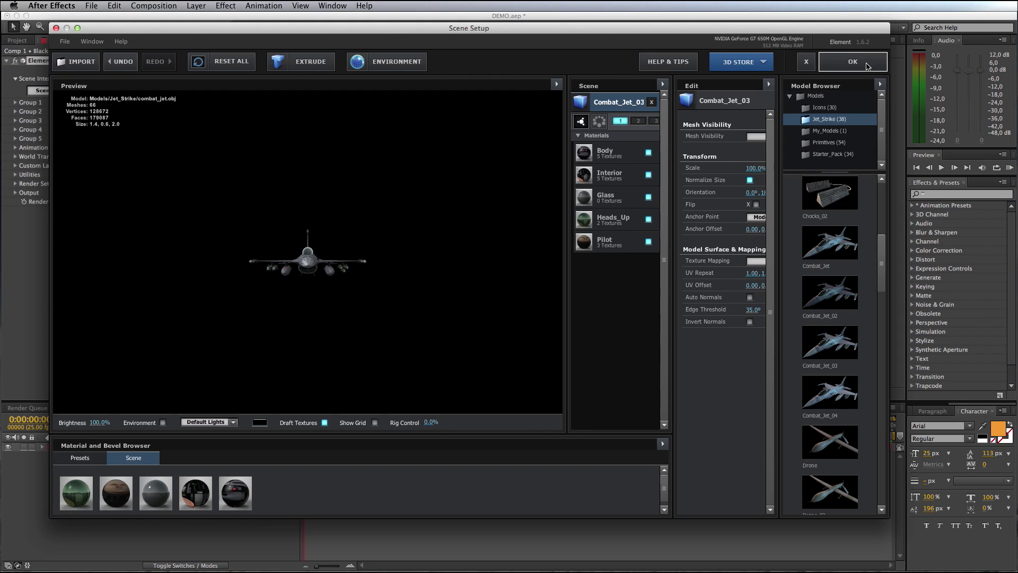
- Apply the jet scene and rename the Black Solid 3 layer to 'element'
left_click(868, 66)
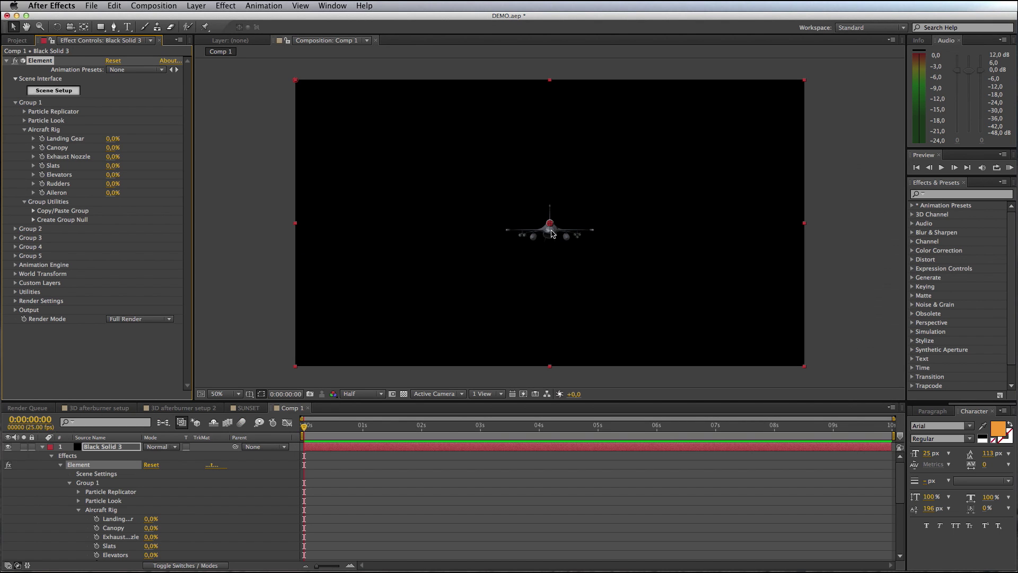
left_click(42, 447)
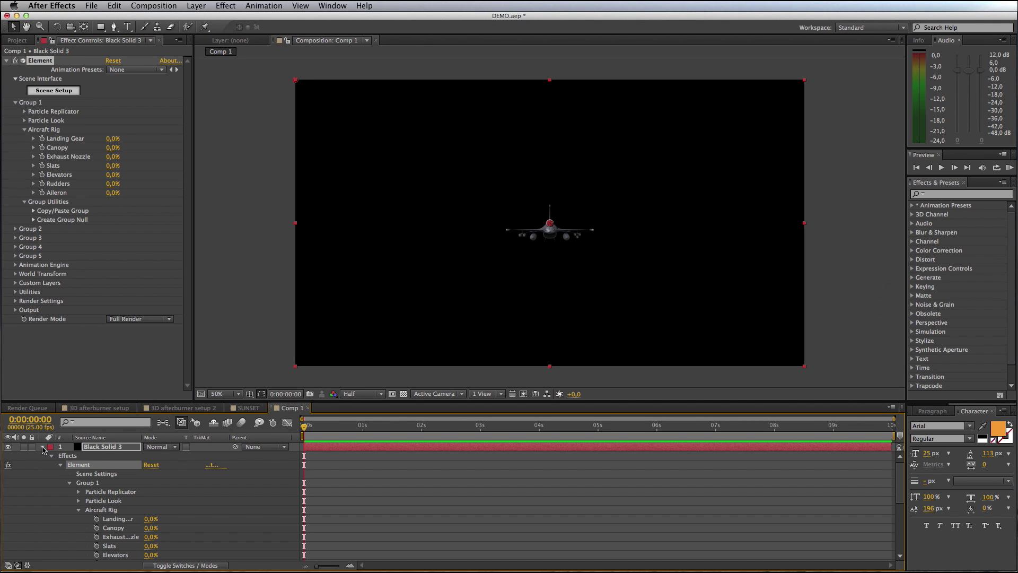
left_click(102, 448)
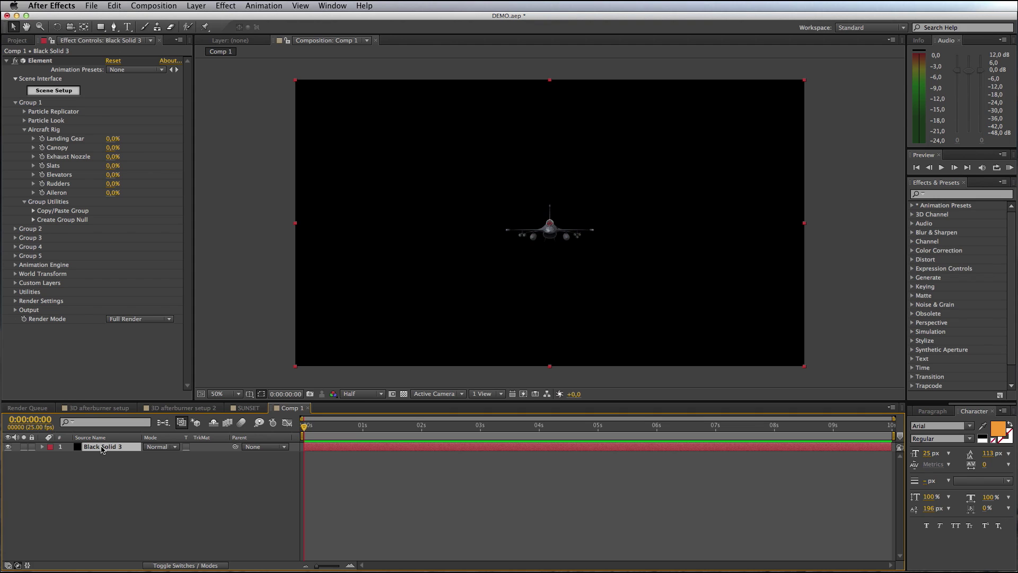
key("Return")
type("eleme")
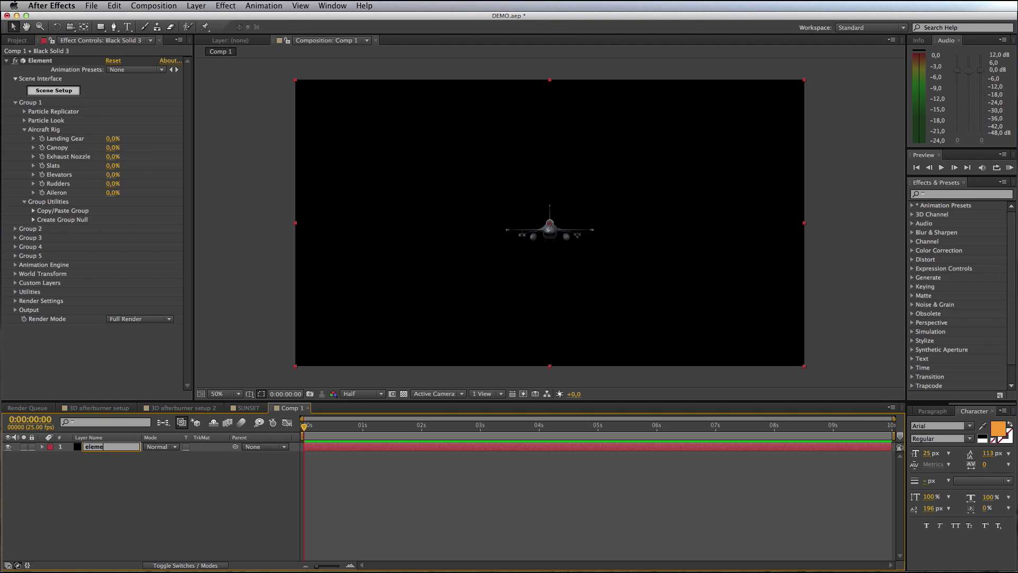
type("nt")
key("Return")
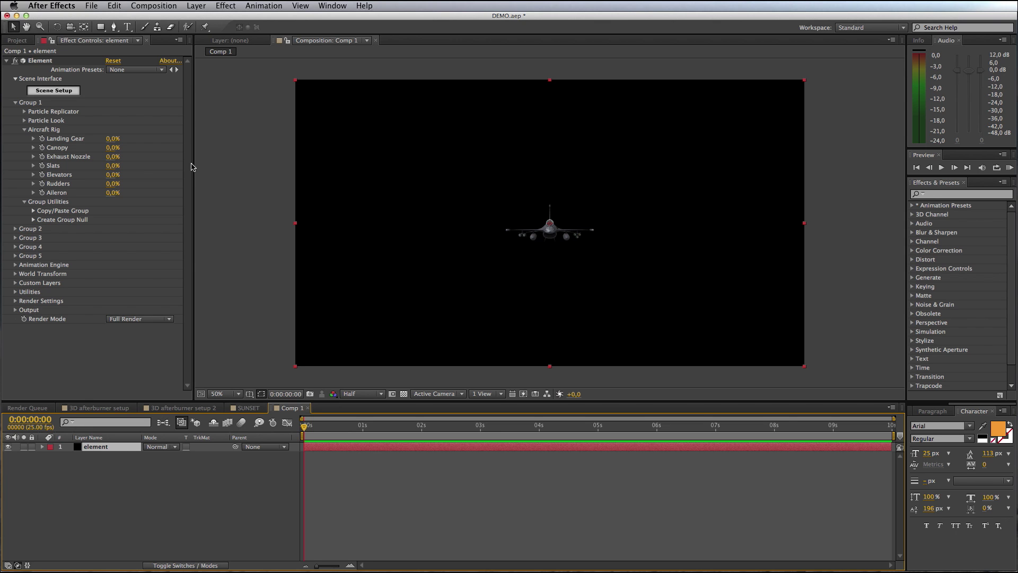
- Add a new camera with a 50 mm focal length
left_click(196, 6)
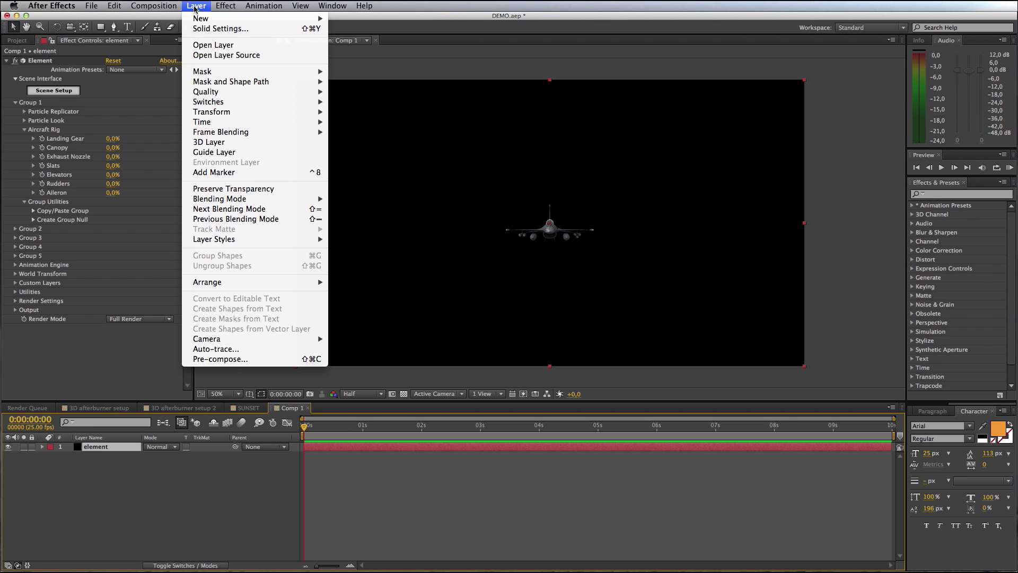
mouse_move(249, 18)
left_click(365, 52)
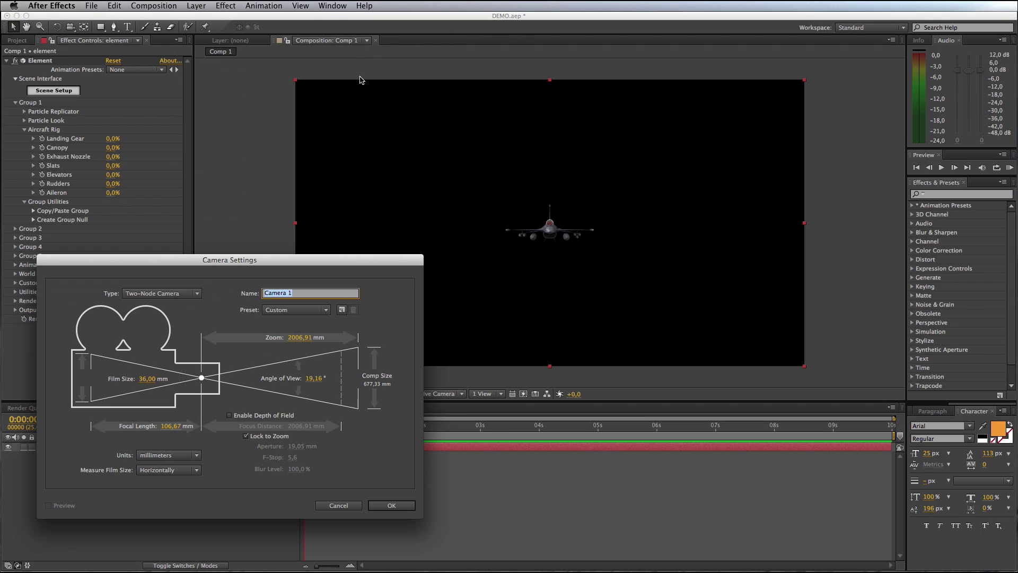
left_click(177, 426)
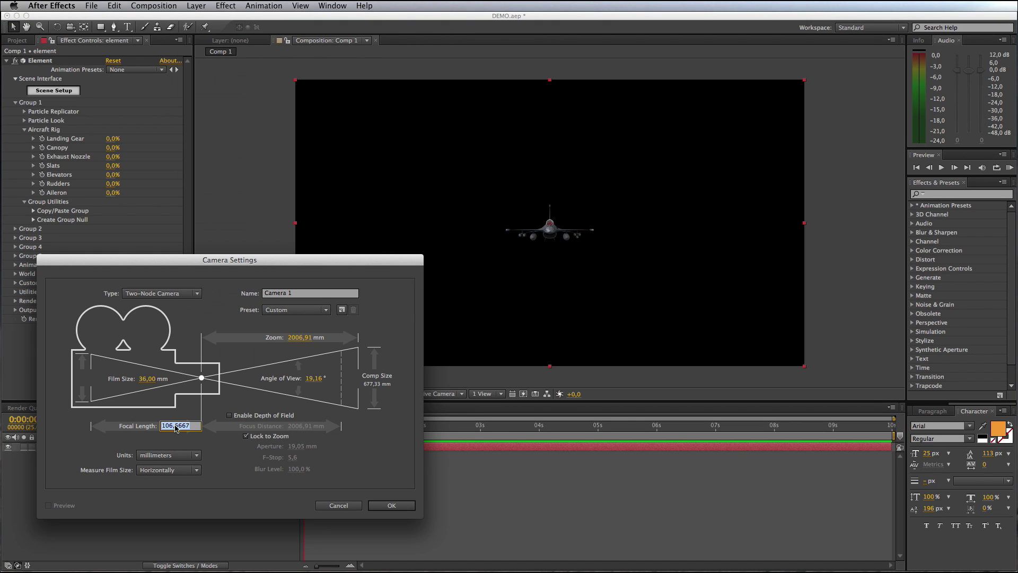
type("50")
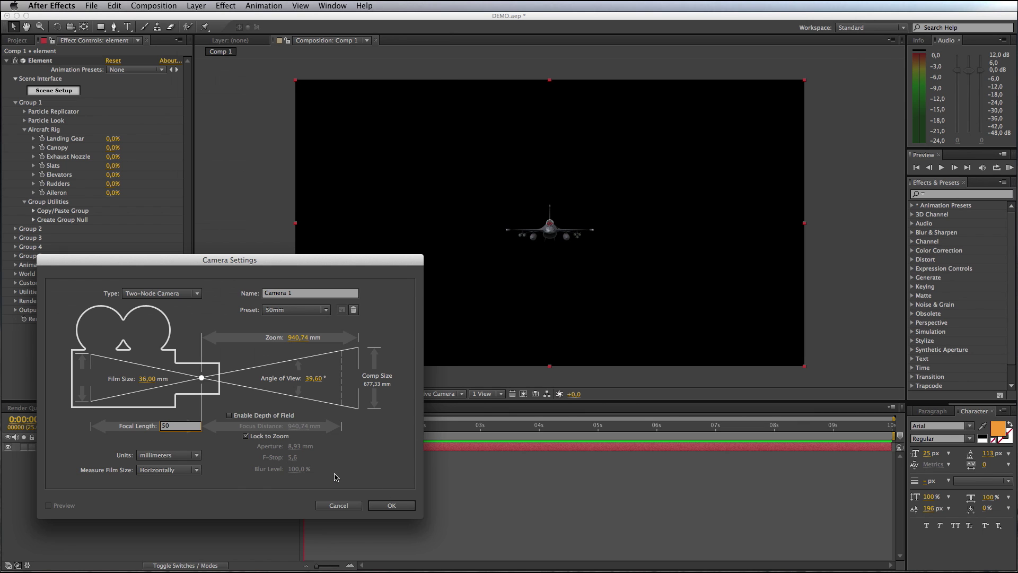
key("Return")
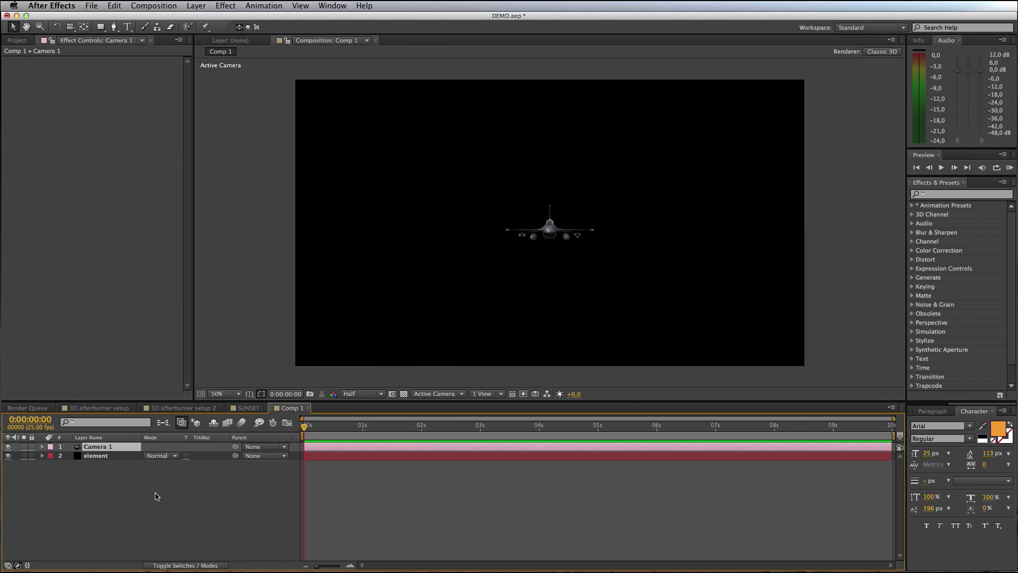
- Create a group null for the element layer's Group 1 and name it 'aircraft heading'
left_click(100, 459)
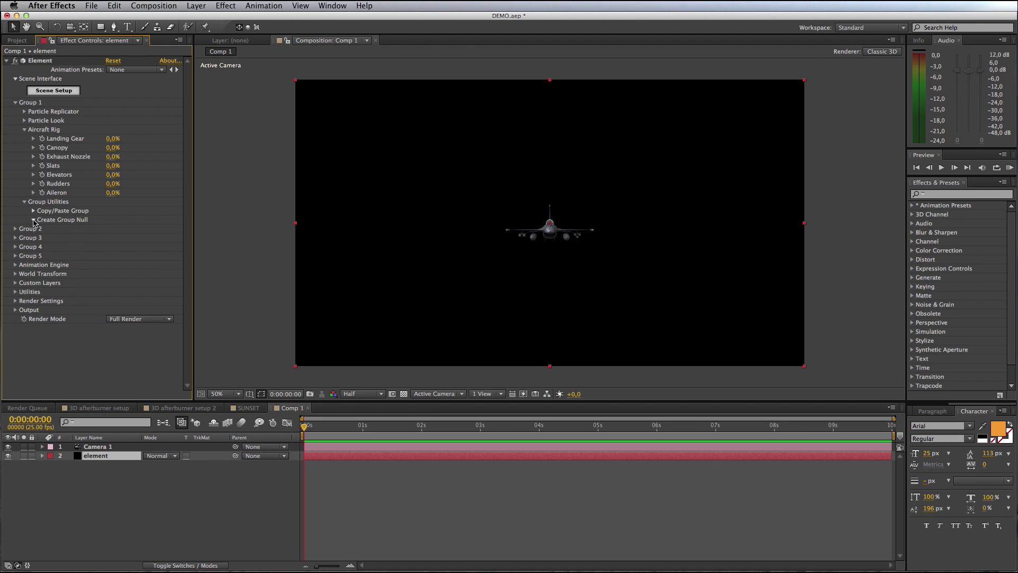
left_click(34, 220)
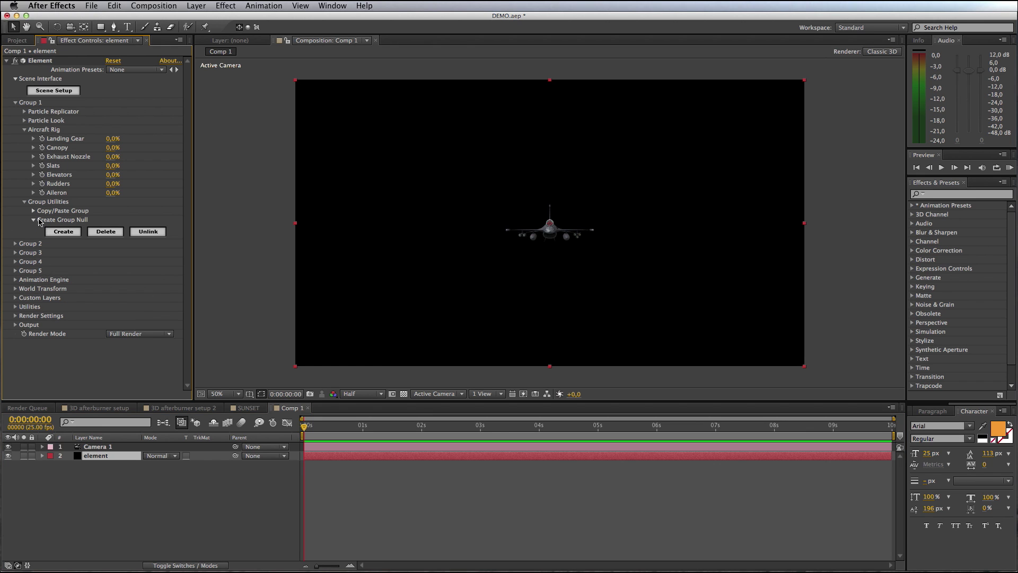
left_click(63, 231)
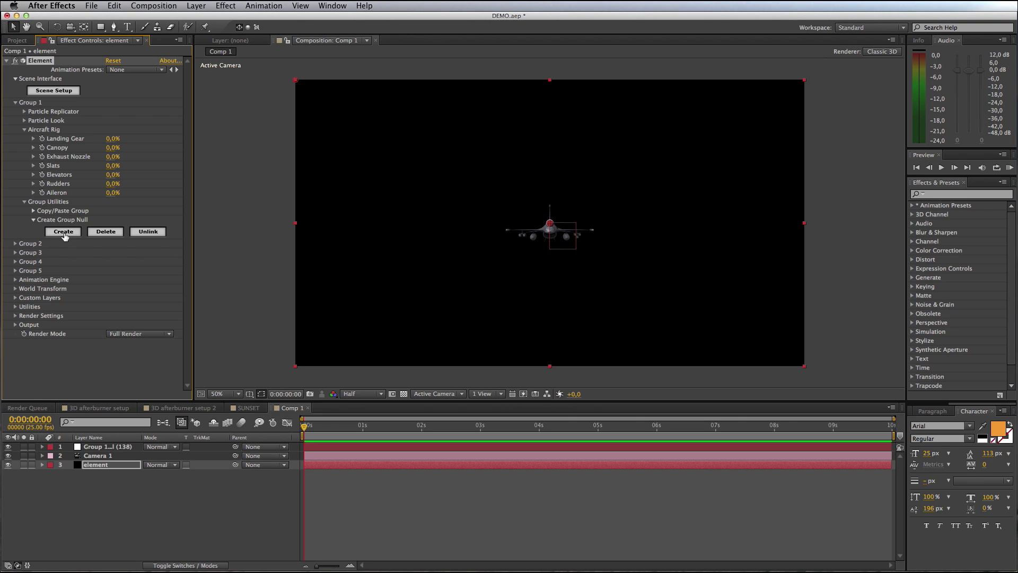
left_click(100, 448)
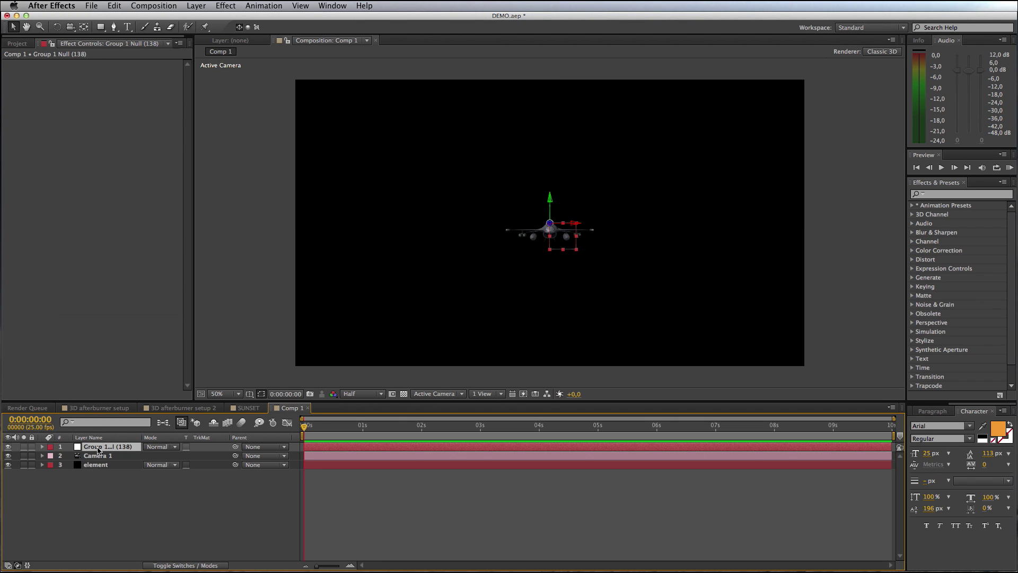
key("Return")
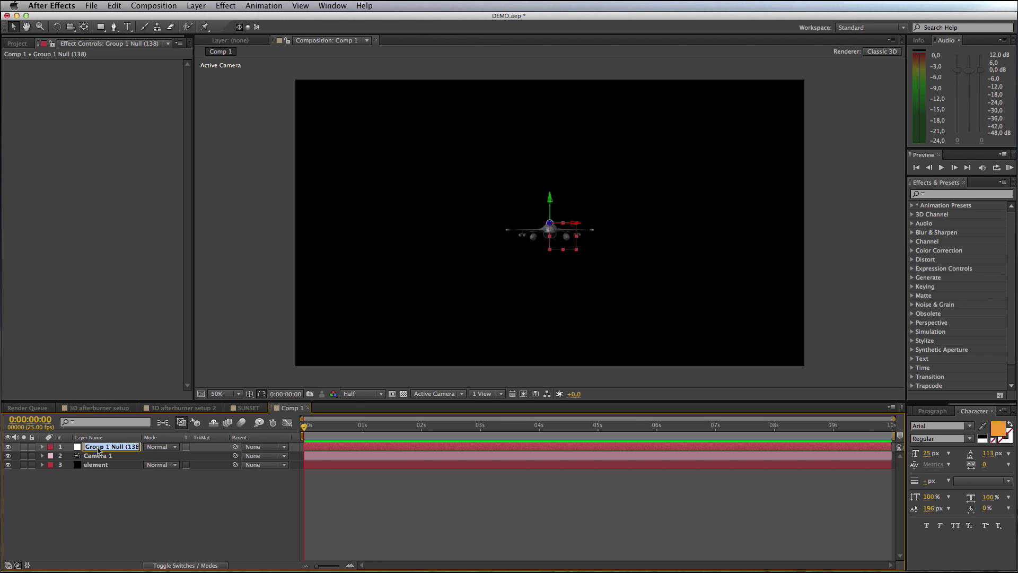
type("aircraft heading")
key("Return")
- Move aircraft heading below Camera 1 and hide it, then set Camera 1's focal length to 108 mm
left_click_drag(98, 451, 100, 461)
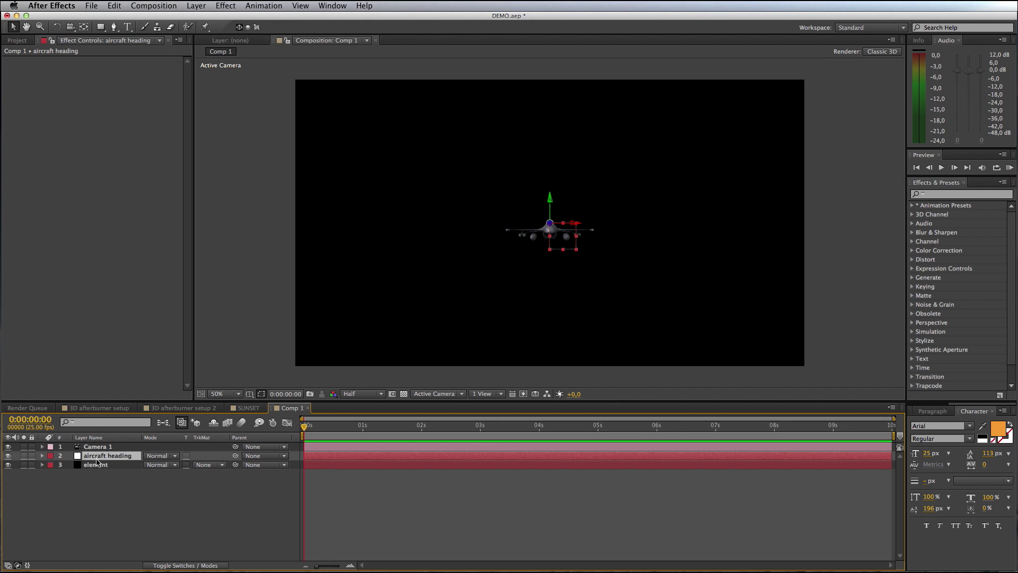
left_click(8, 457)
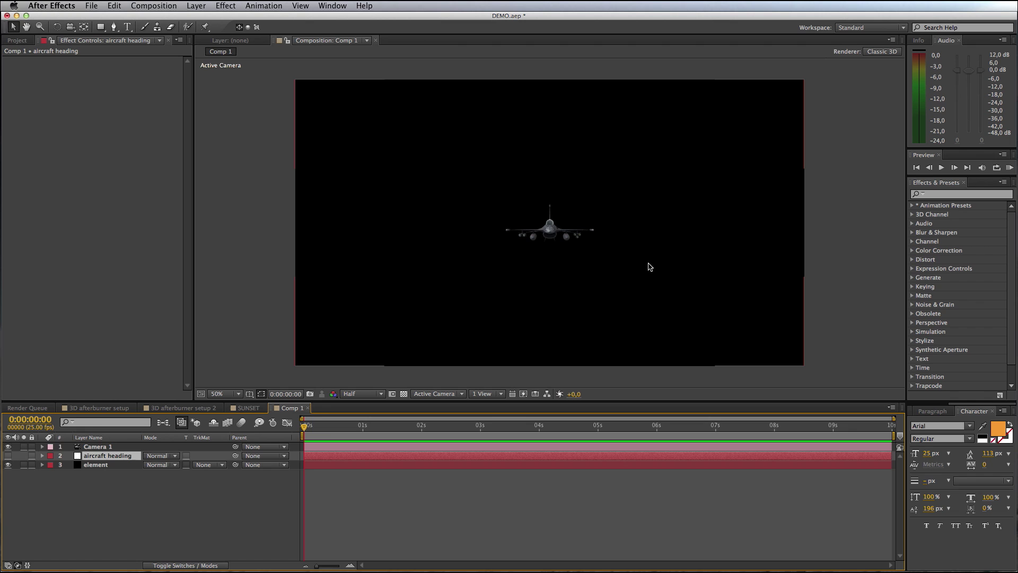
left_click(94, 449)
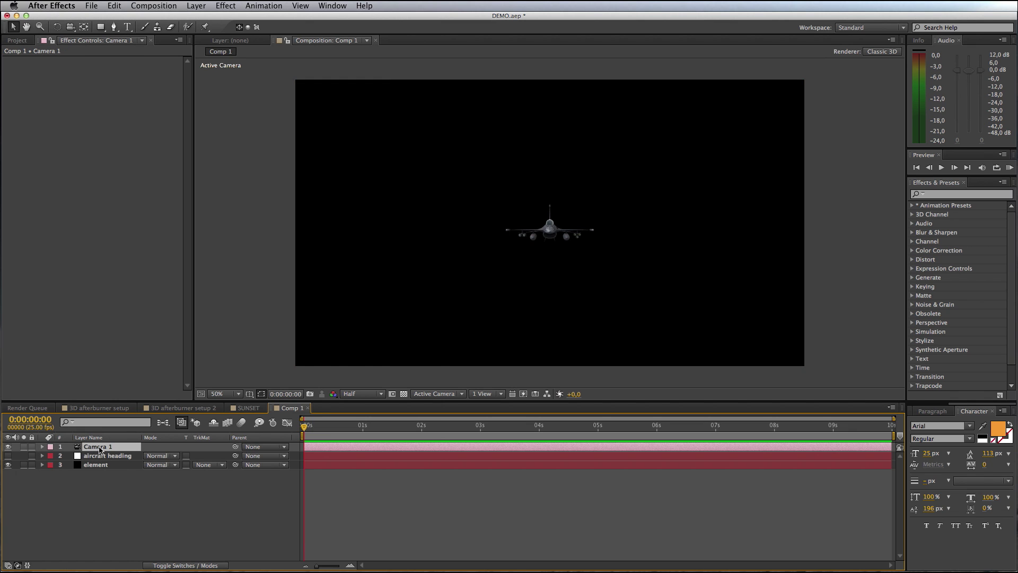
double_click(99, 449)
left_click(167, 426)
left_click_drag(168, 426, 201, 426)
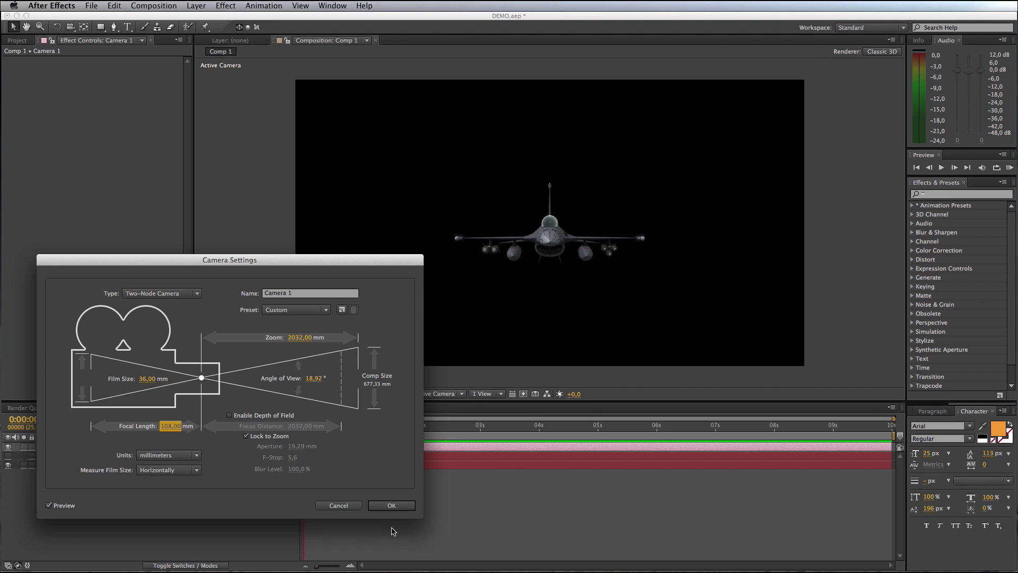
left_click(402, 506)
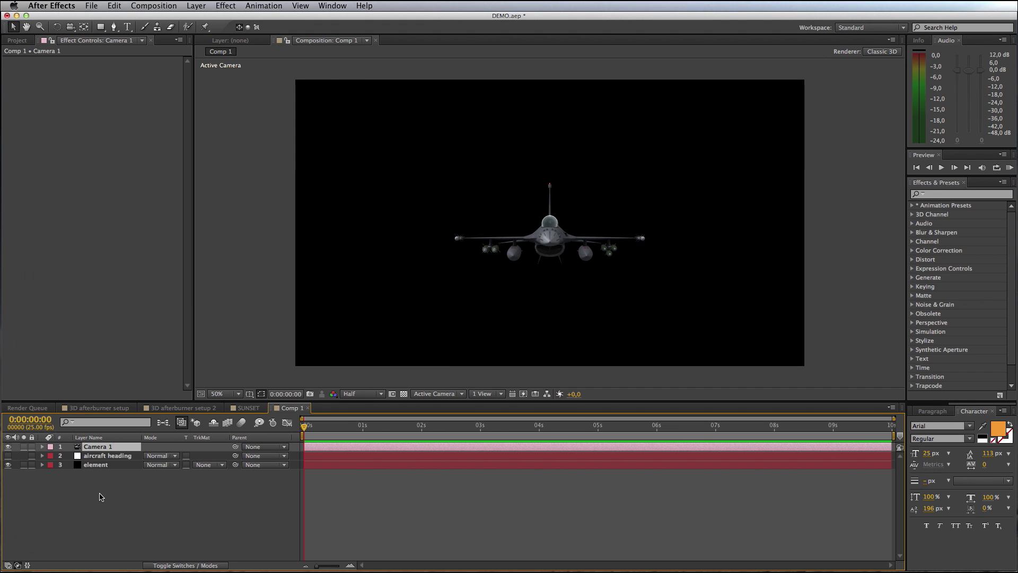
left_click(104, 457)
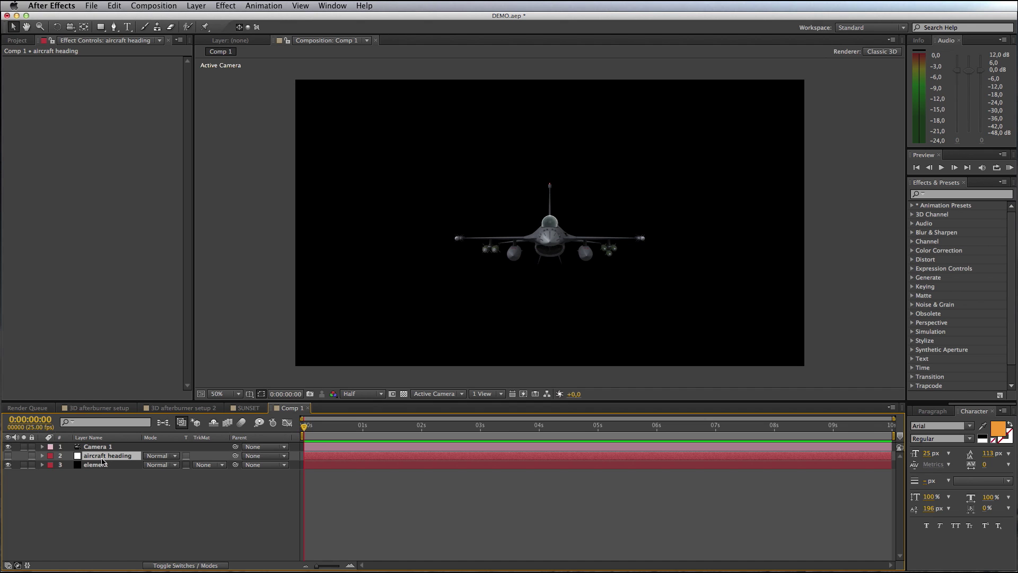
- Reveal aircraft heading's rotation properties, test a yaw, and reset Y Rotation to 0°
key("r")
left_click(175, 565)
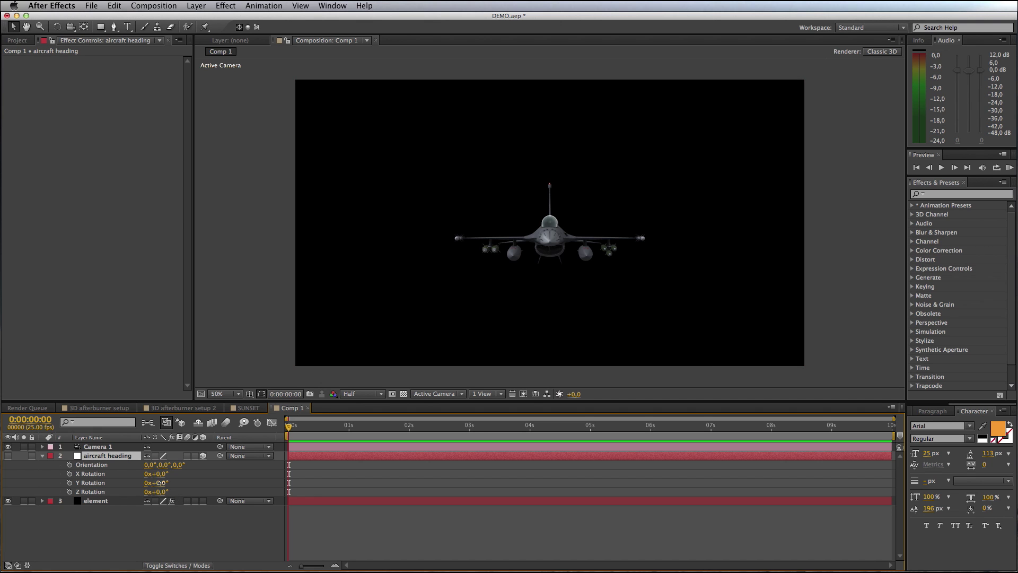
mouse_move(158, 483)
left_mouse_down()
mouse_move(243, 484)
mouse_move(148, 482)
mouse_move(163, 485)
left_mouse_up()
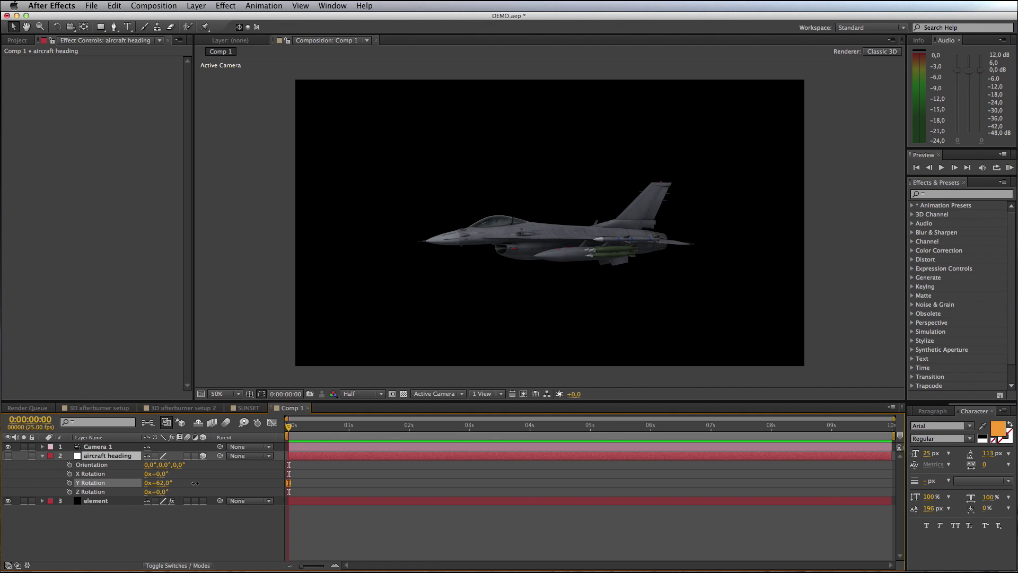
left_click(163, 484)
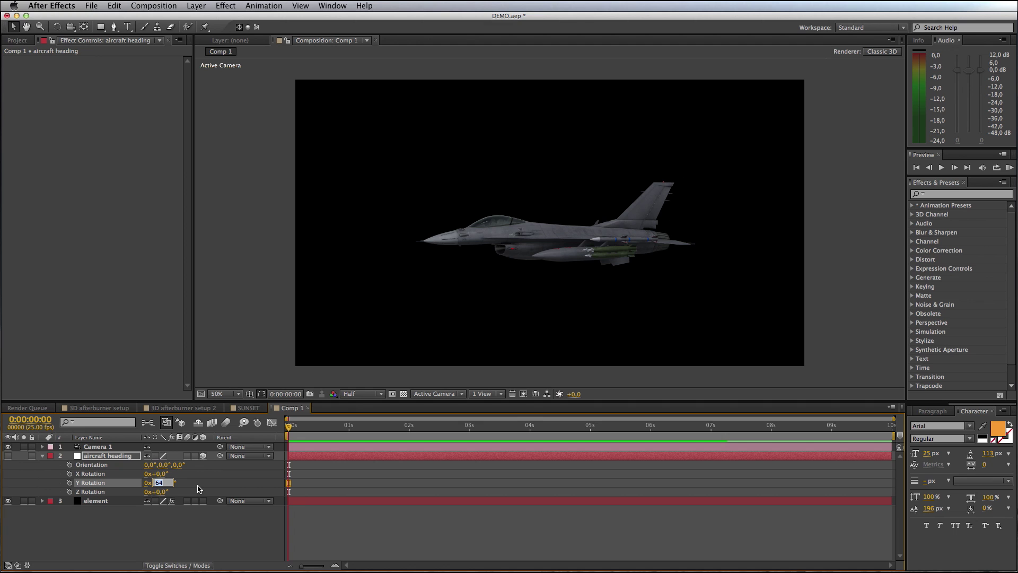
type("0")
key("Return")
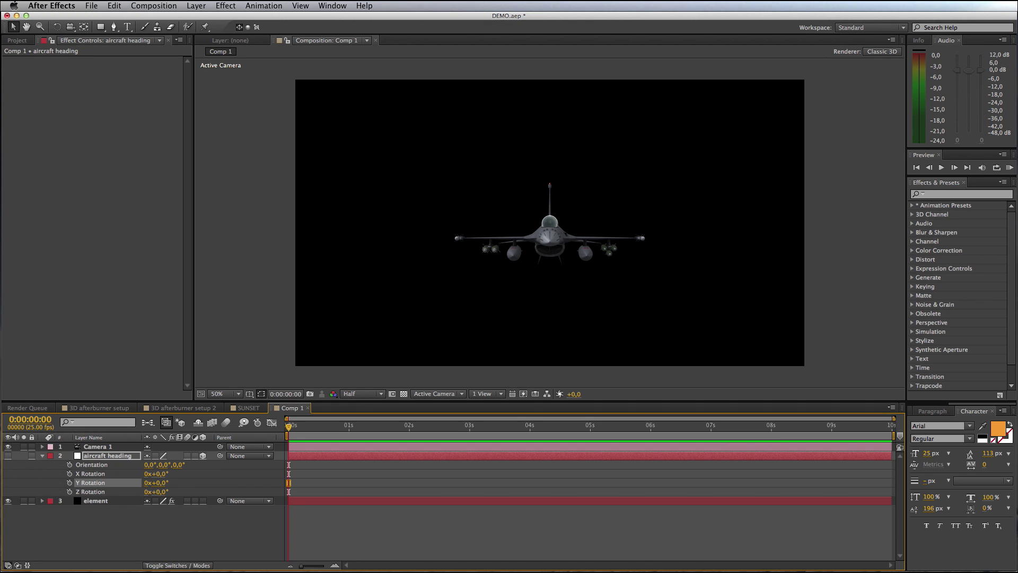
left_click(197, 6)
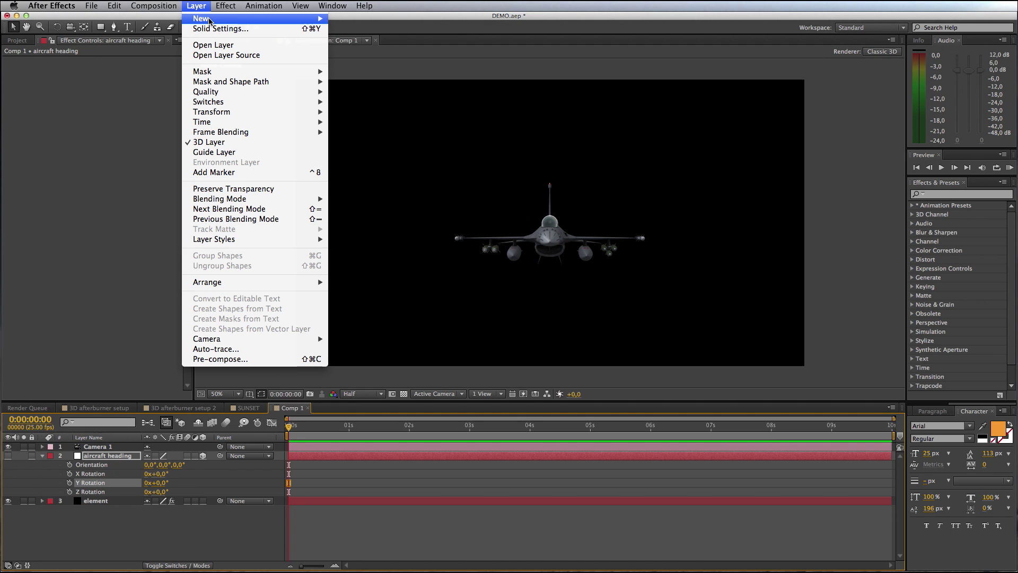
- Add a new null object, Null 5, with Camera 1 kept above it
mouse_move(210, 19)
left_click(353, 63)
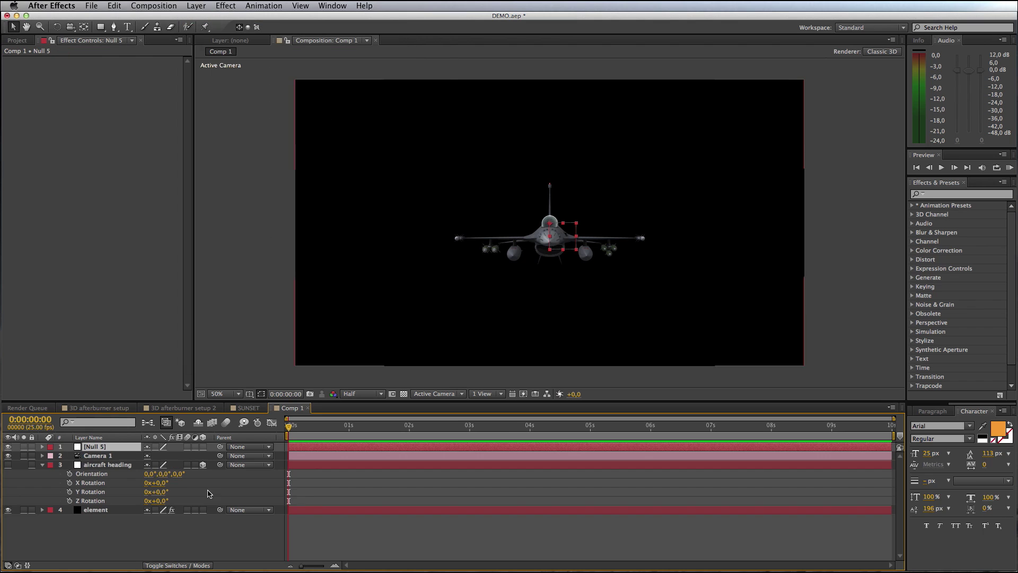
left_click_drag(100, 455, 100, 445)
- Reset aircraft heading's Z and Y rotations to 0° and parent it to Null 5
left_click(108, 465)
mouse_move(161, 495)
left_mouse_down()
mouse_move(188, 488)
mouse_move(125, 492)
mouse_move(188, 490)
mouse_move(132, 492)
mouse_move(149, 492)
mouse_move(153, 504)
mouse_move(125, 504)
mouse_move(166, 511)
left_mouse_up()
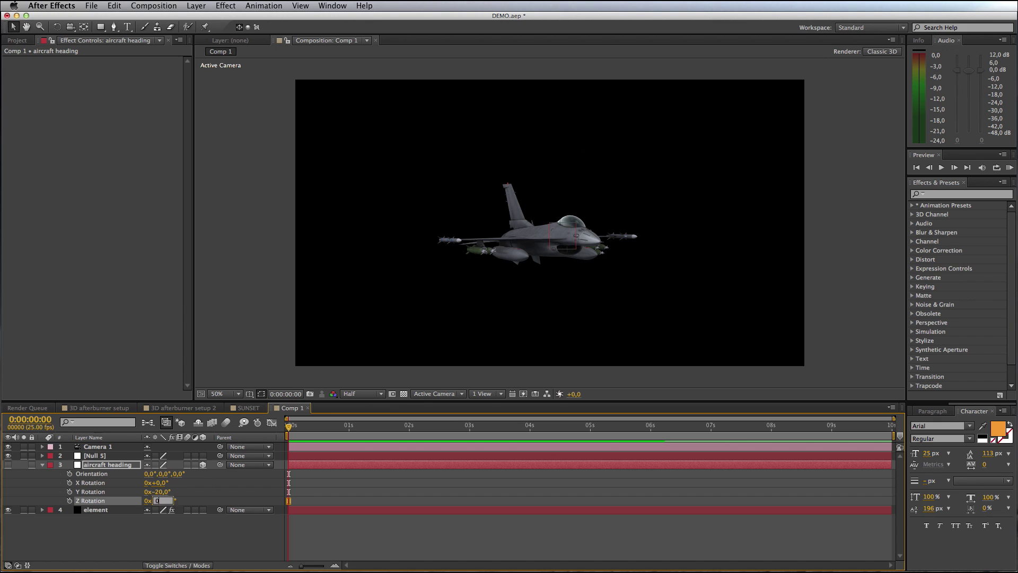
key("Return")
left_click(158, 492)
type("0")
key("Return")
left_click(109, 465)
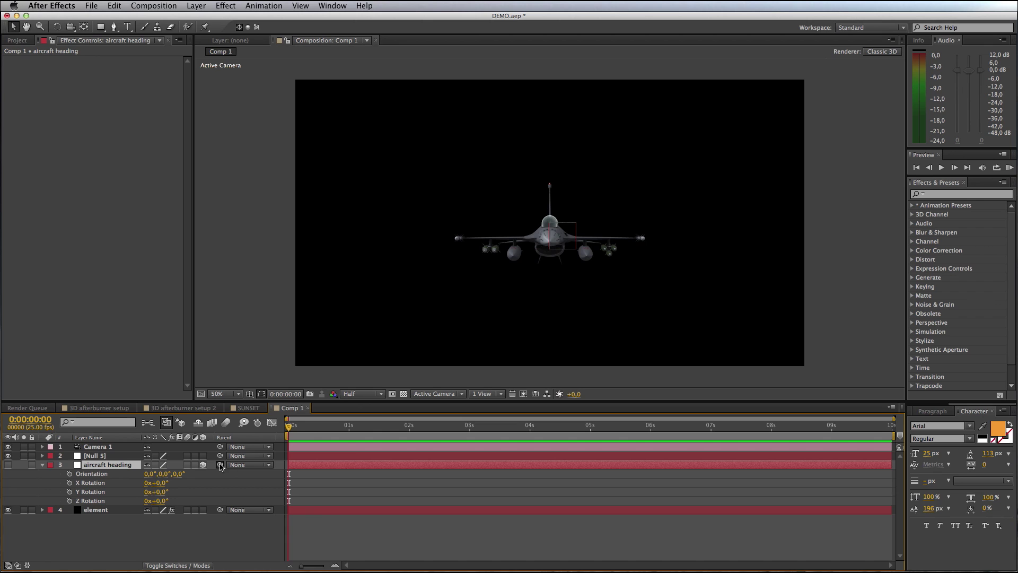
left_click_drag(220, 465, 112, 459)
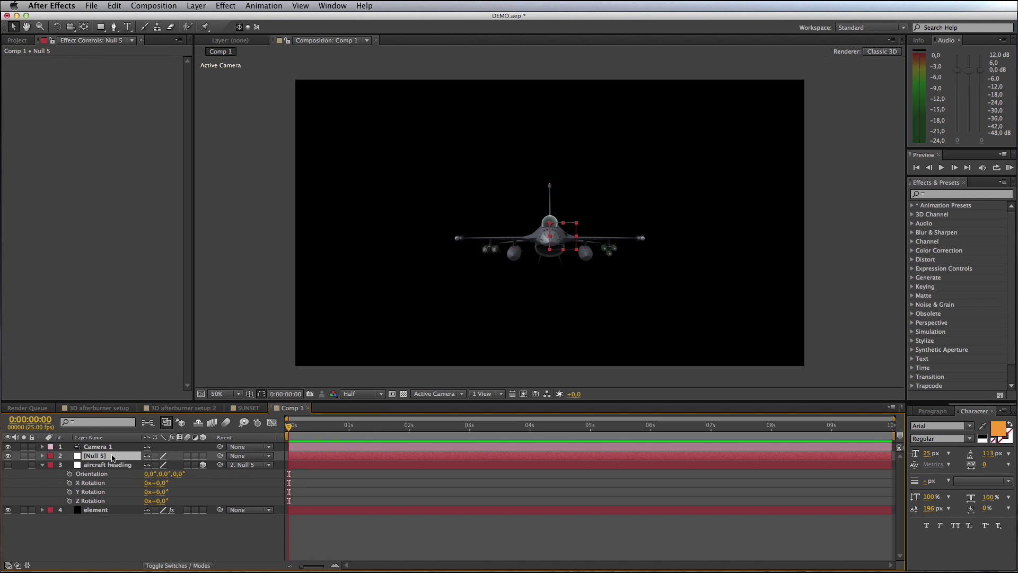
- Make Null 5 3D, rename it 'pitch', and hide both pitch and aircraft heading
left_click(203, 456)
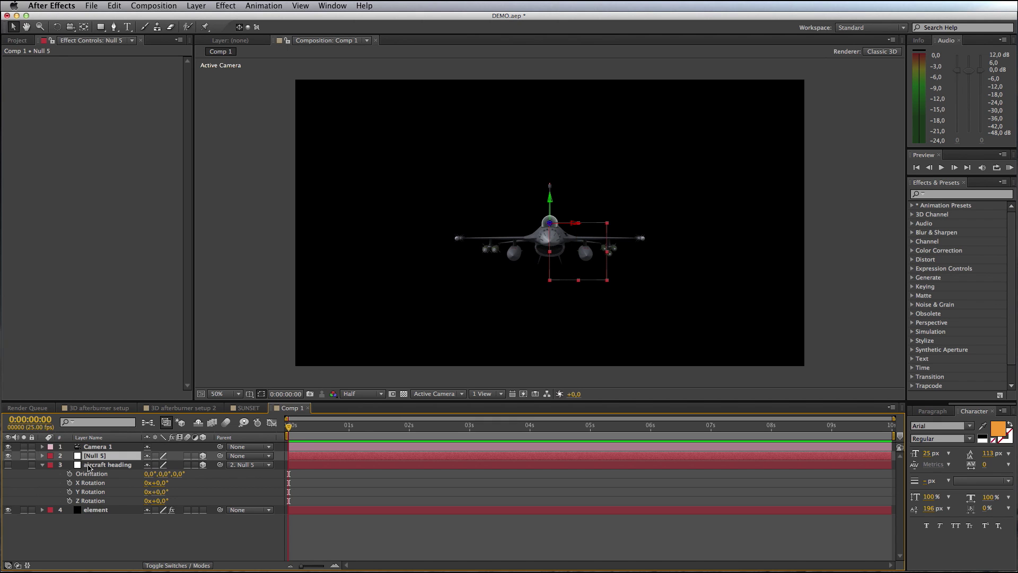
left_click(42, 465)
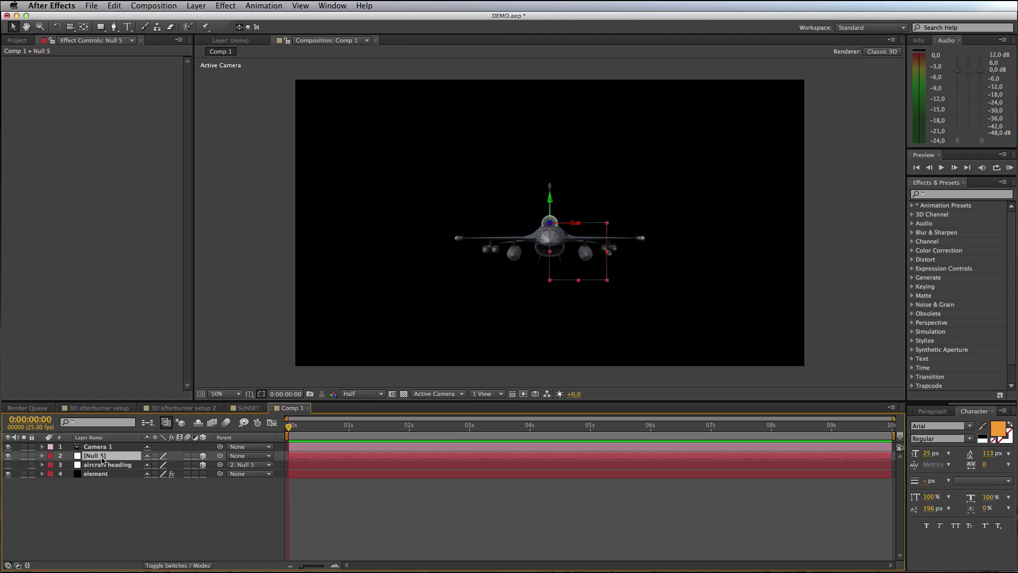
key("Return")
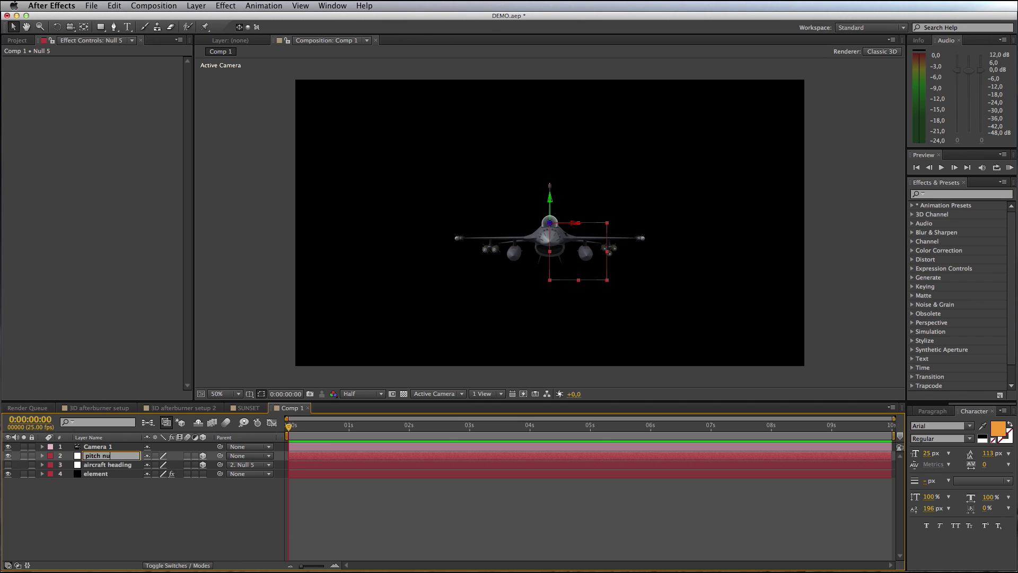
key("Return")
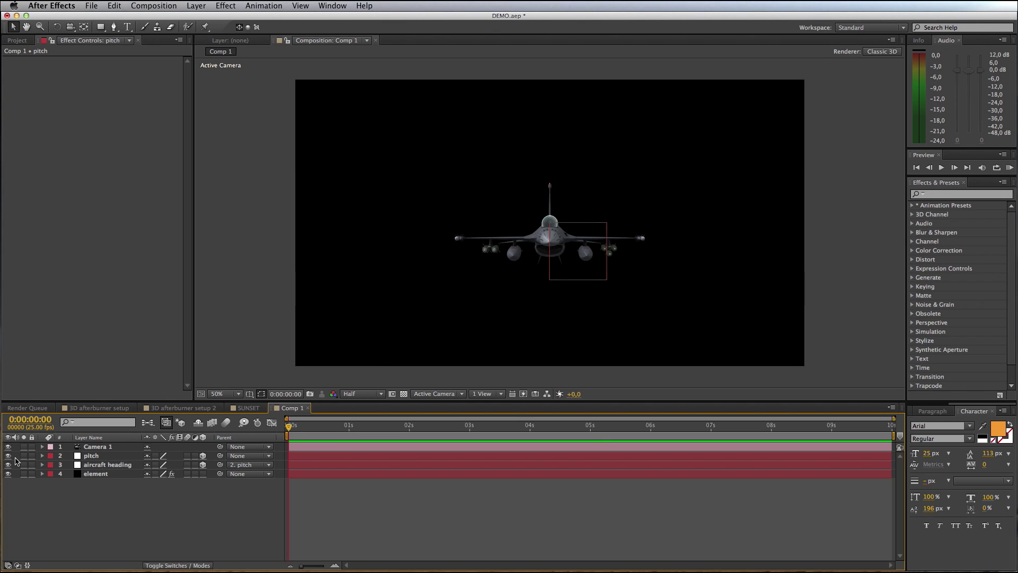
left_click(8, 456)
left_click(8, 465)
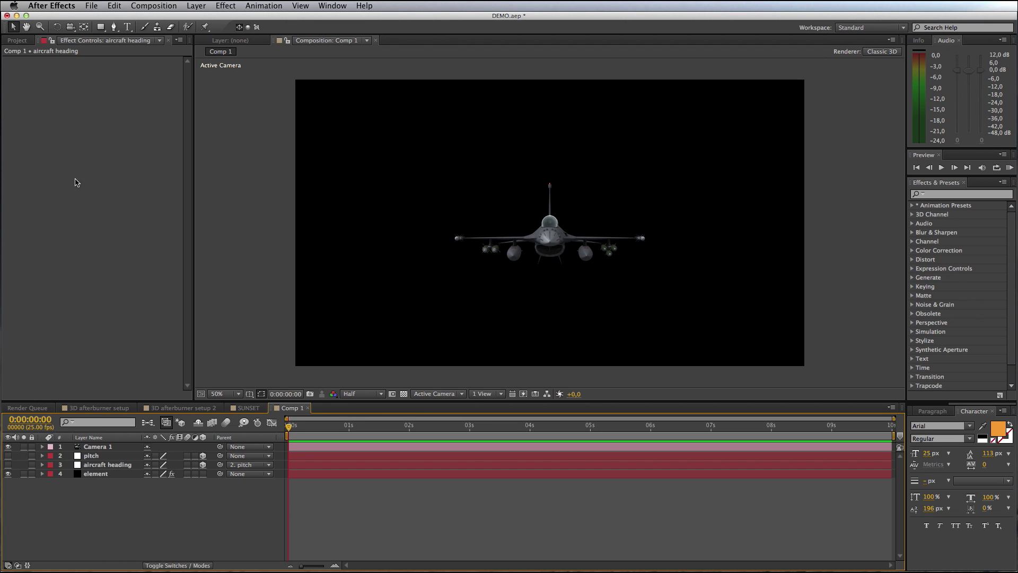
- In the 3D afterburner setup comp, set Null 1's Y Rotation to 0°
left_click(18, 40)
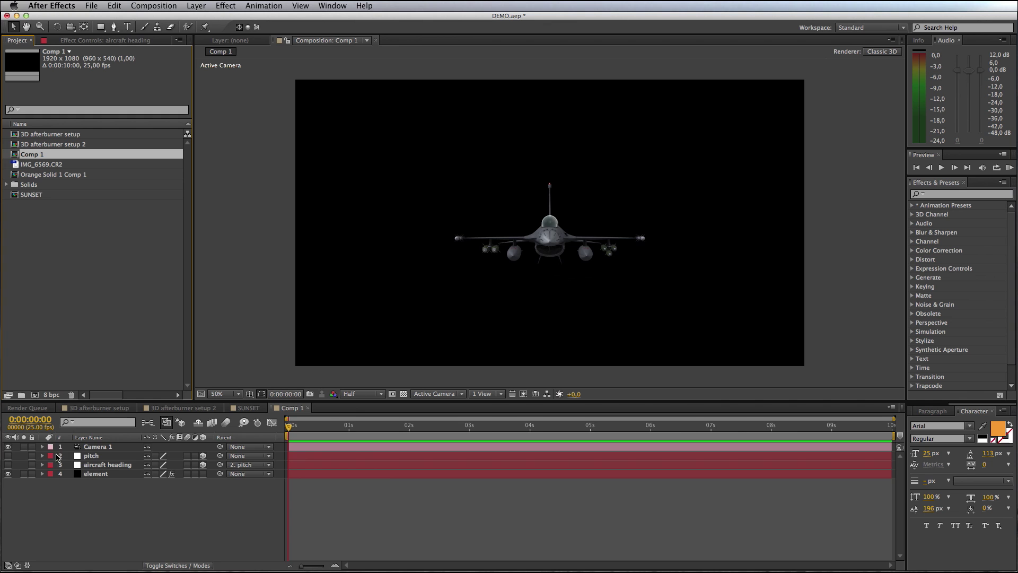
left_click(88, 409)
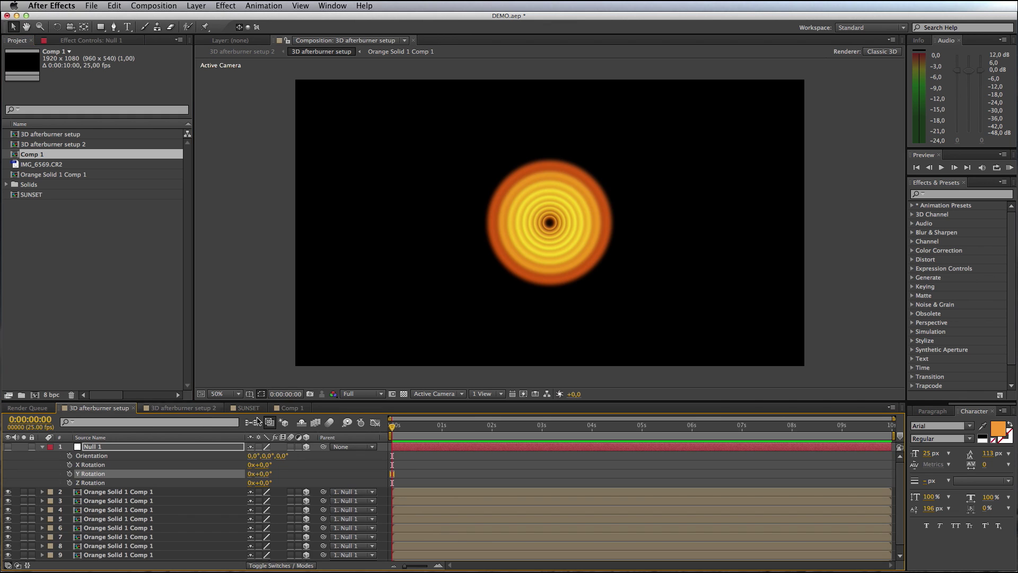
mouse_move(270, 473)
left_mouse_down()
mouse_move(300, 473)
mouse_move(242, 473)
mouse_move(275, 473)
left_mouse_up()
left_click(264, 474)
type("0")
key("Return")
- Drag the 3D afterburner setup comp into Comp 1 below the element layer
left_click(290, 408)
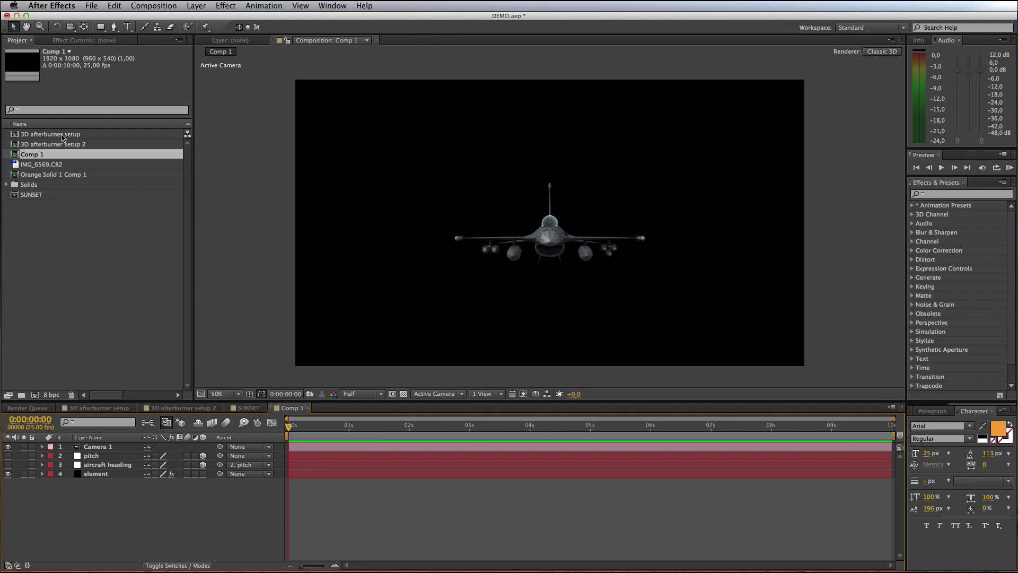
left_click(23, 136)
left_click_drag(16, 136, 93, 486)
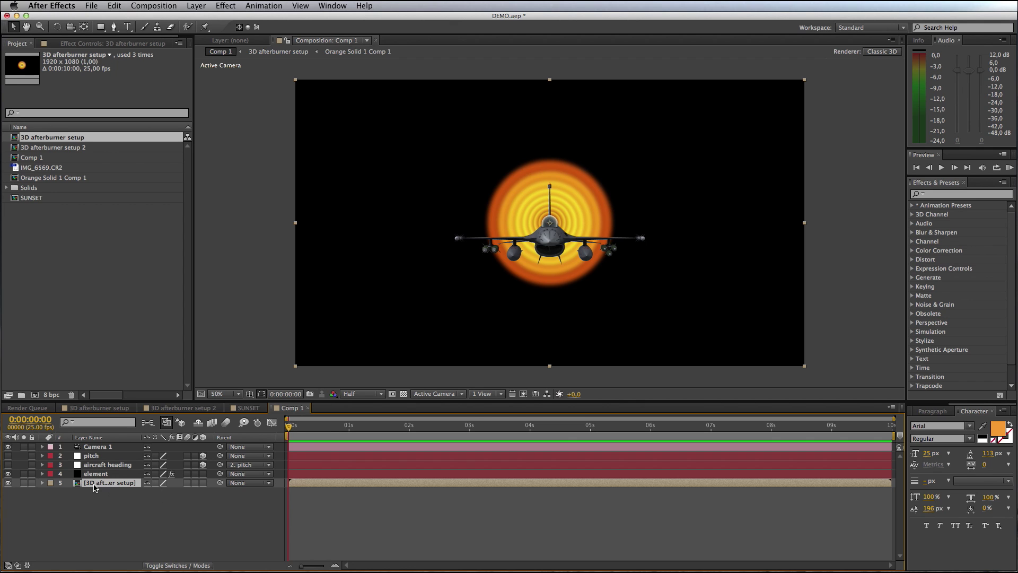
- Enable 3D and Collapse Transformations on afterburner layer 5, test its rotation, and switch to Top view
left_click(203, 483)
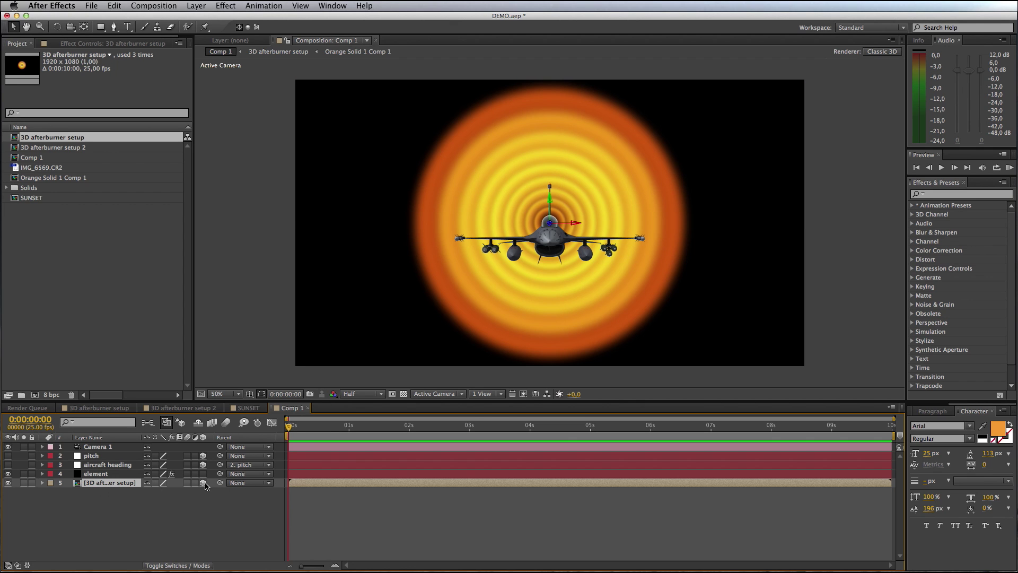
left_click(156, 483)
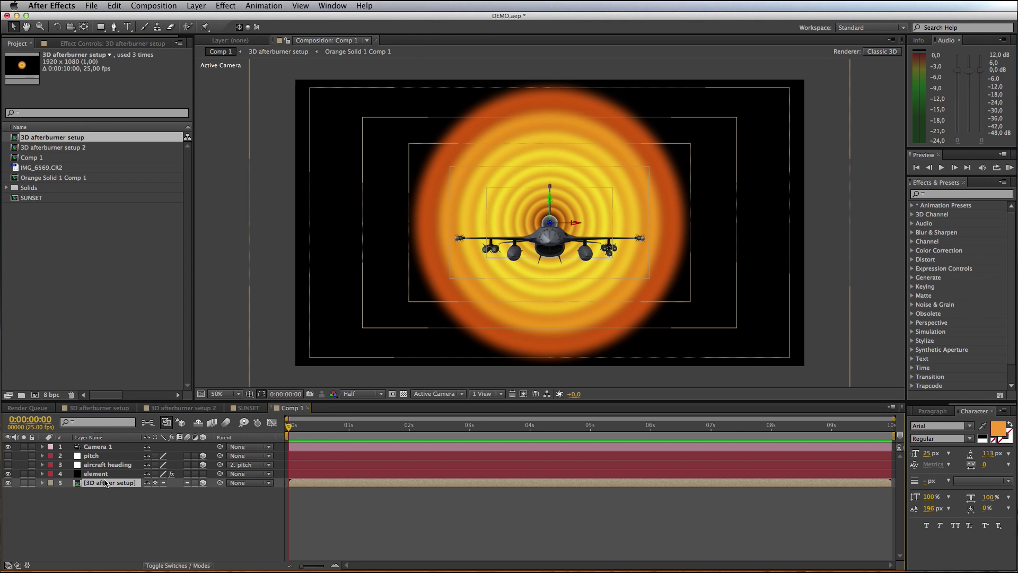
key("r")
mouse_move(159, 510)
left_mouse_down()
mouse_move(200, 510)
mouse_move(125, 510)
mouse_move(146, 510)
left_mouse_up()
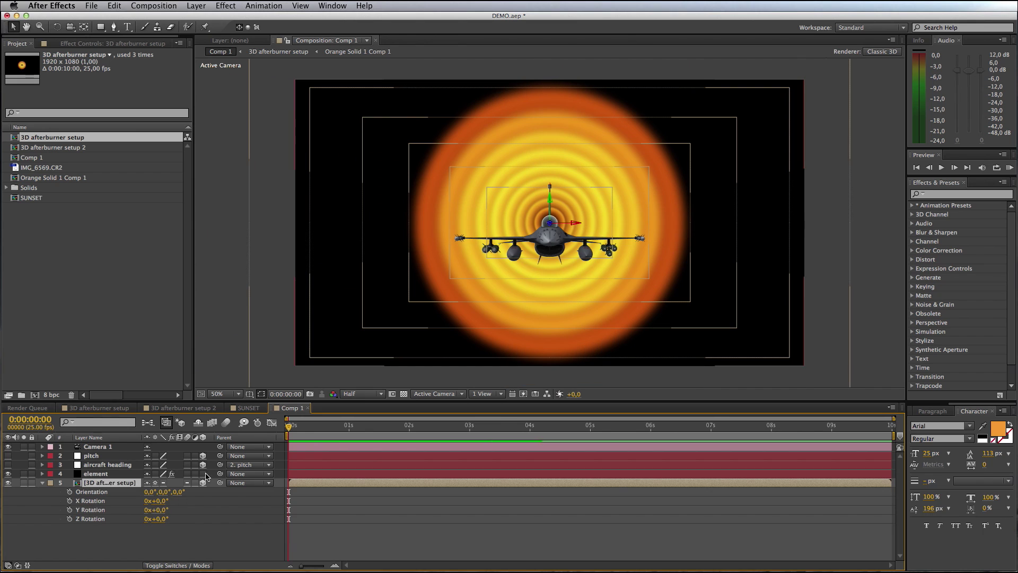
left_click(156, 536)
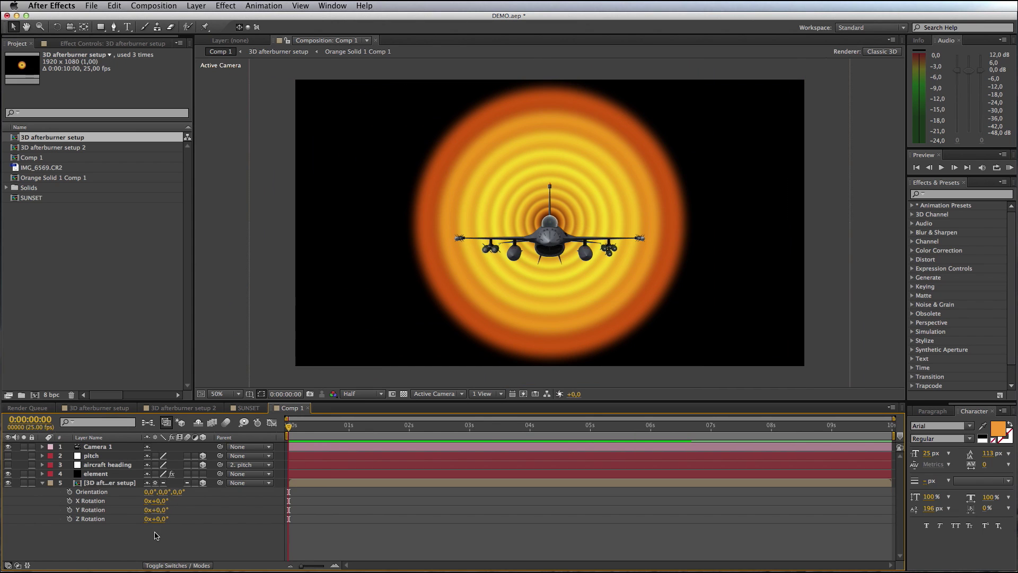
left_click(443, 399)
key("Escape")
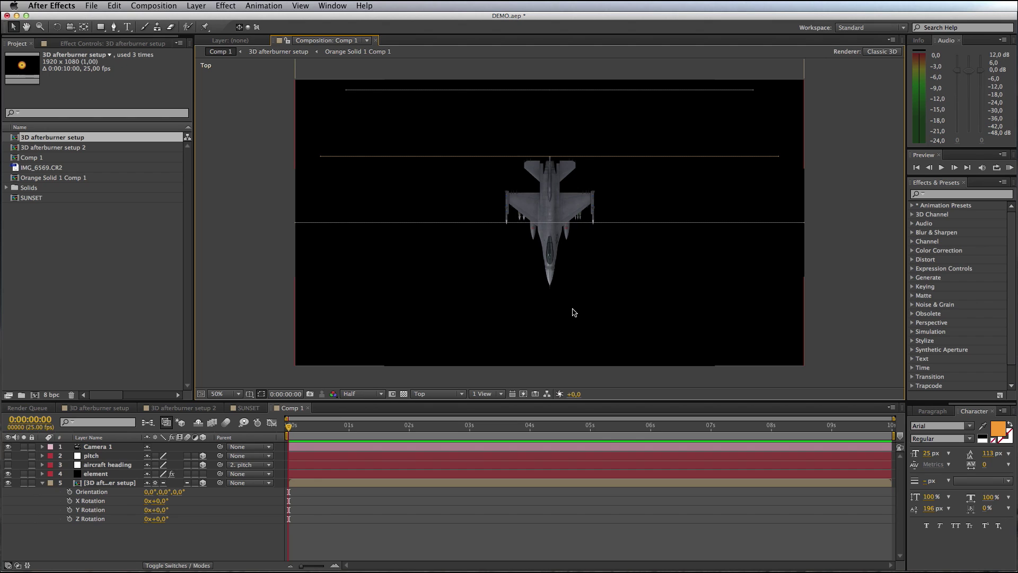
- Set the afterburner layer's Scale to 10% so its rings fit within the jet
key("comma")
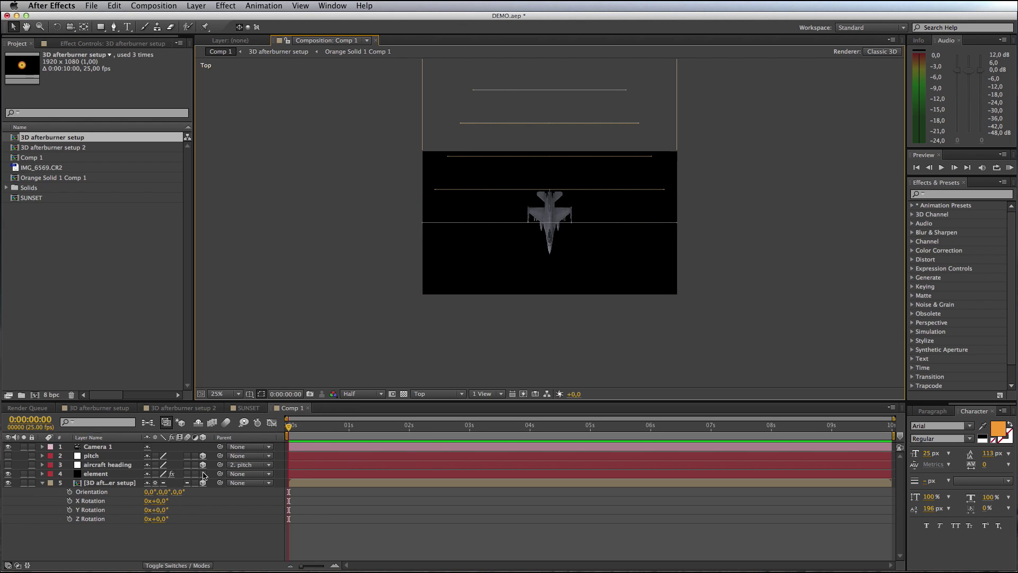
left_click(113, 483)
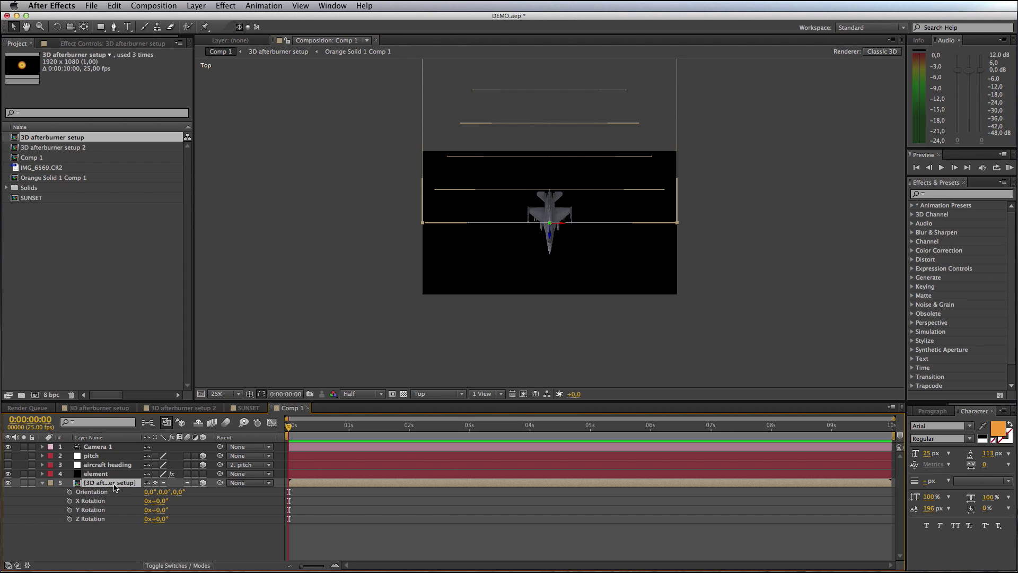
key("s")
left_click(161, 492)
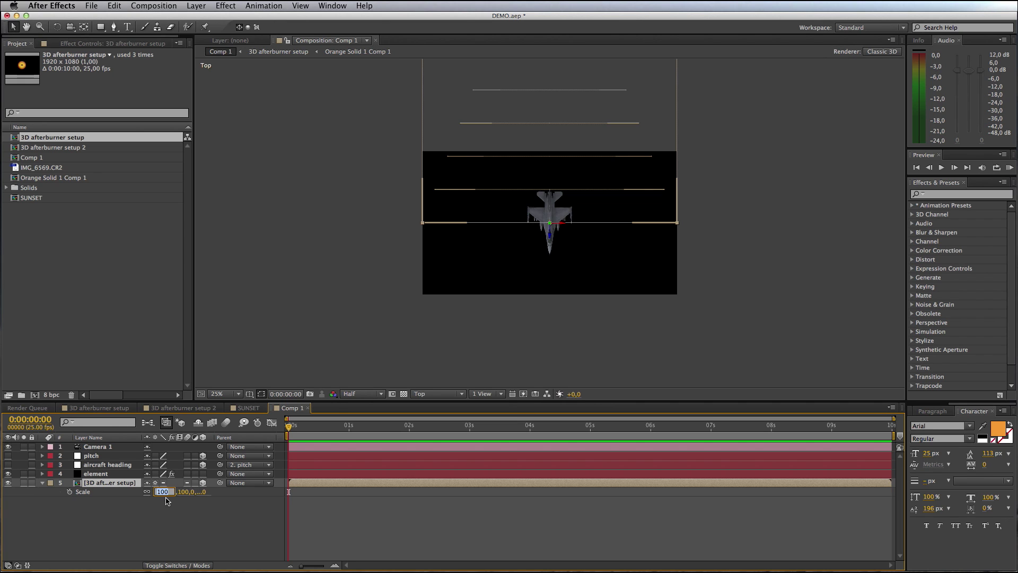
type("10")
key("Return")
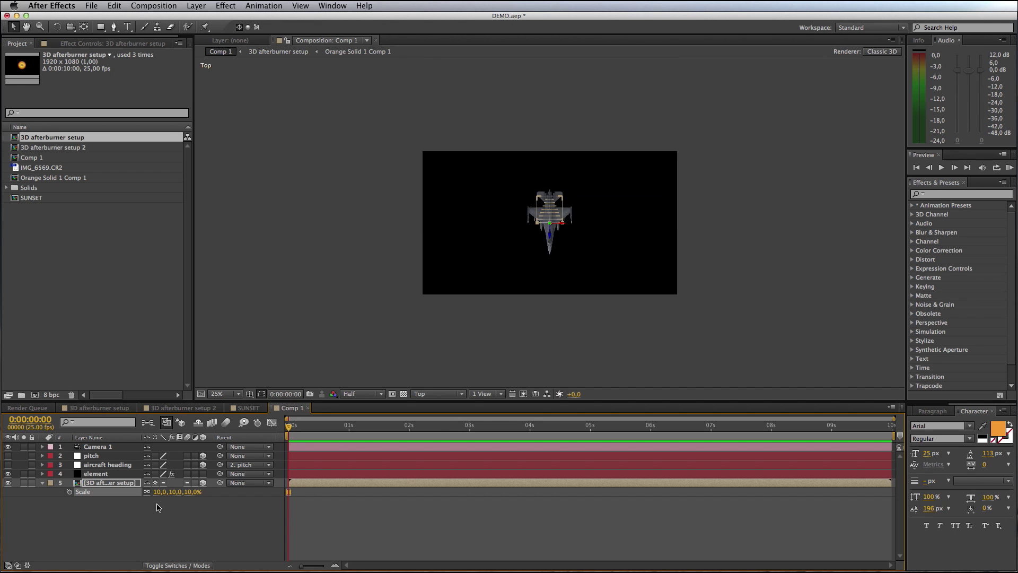
key("period")
key("period")
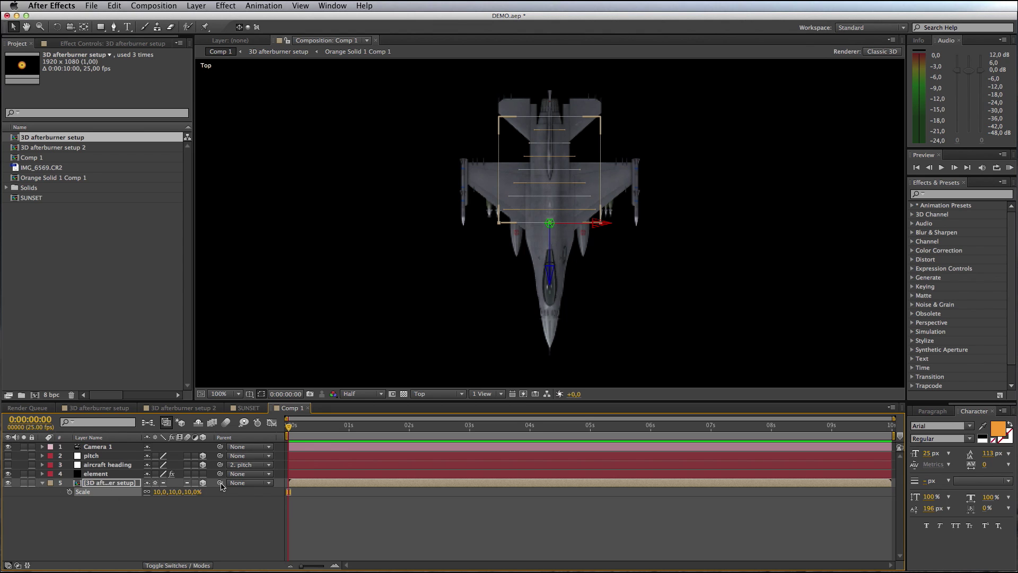
- Parent the afterburner to aircraft heading and drag it back along Z behind the jet's tail
left_click_drag(220, 483, 112, 467)
left_click(101, 484)
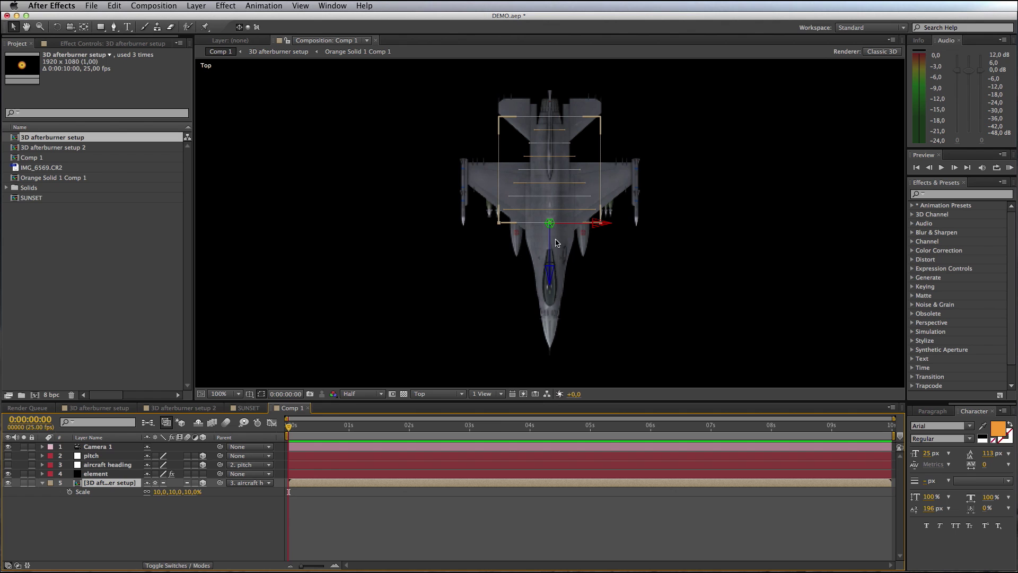
left_click_drag(552, 249, 597, 208)
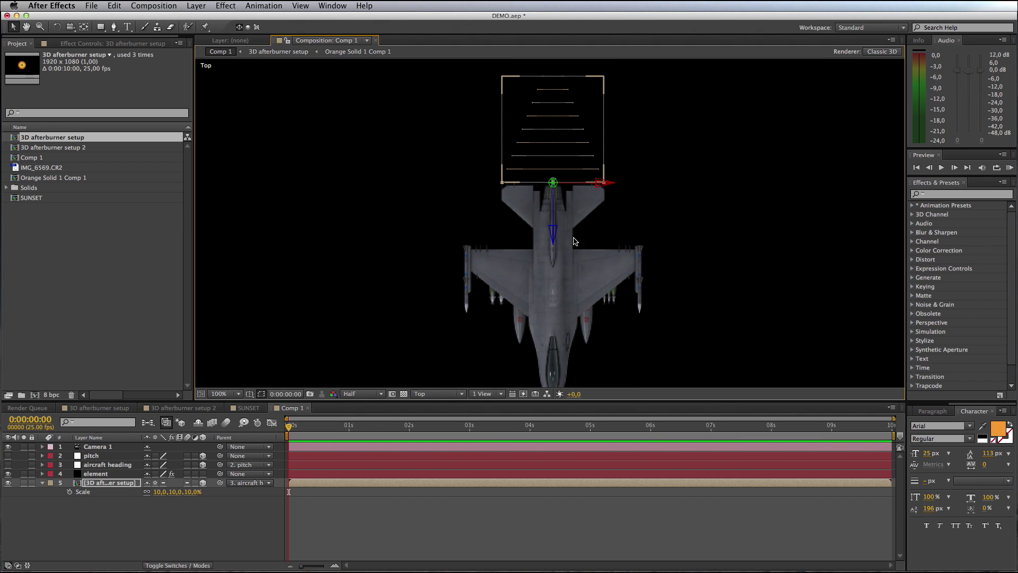
- In Right view, lower the afterburner along Y to the exhaust nozzle's height
left_click(445, 395)
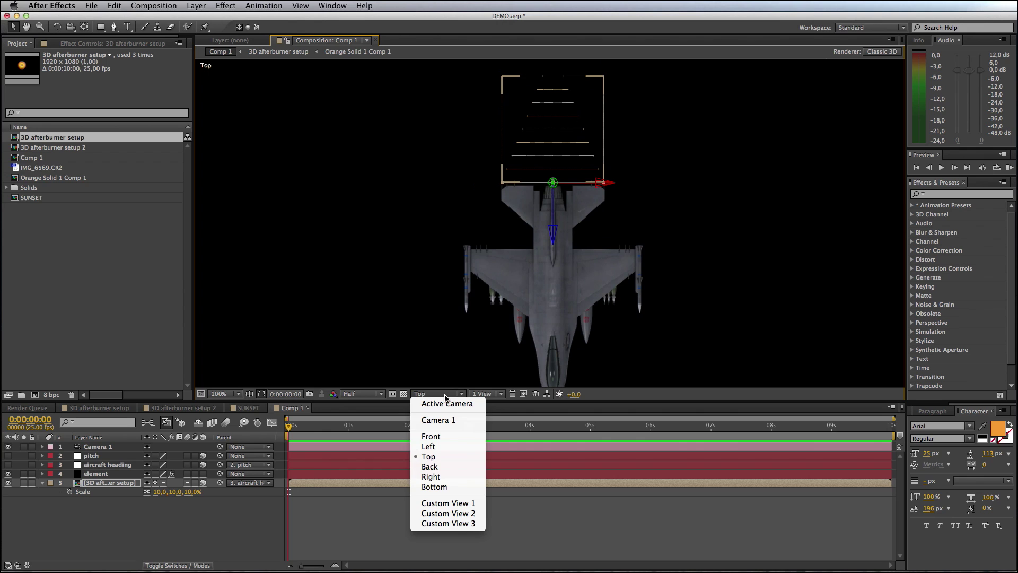
left_click(430, 478)
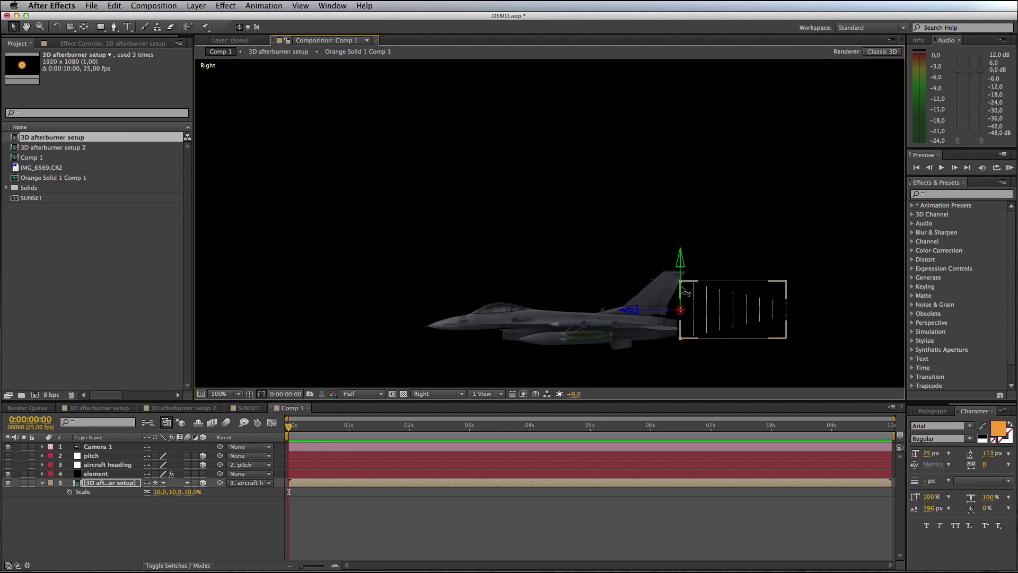
left_click_drag(683, 288, 681, 305)
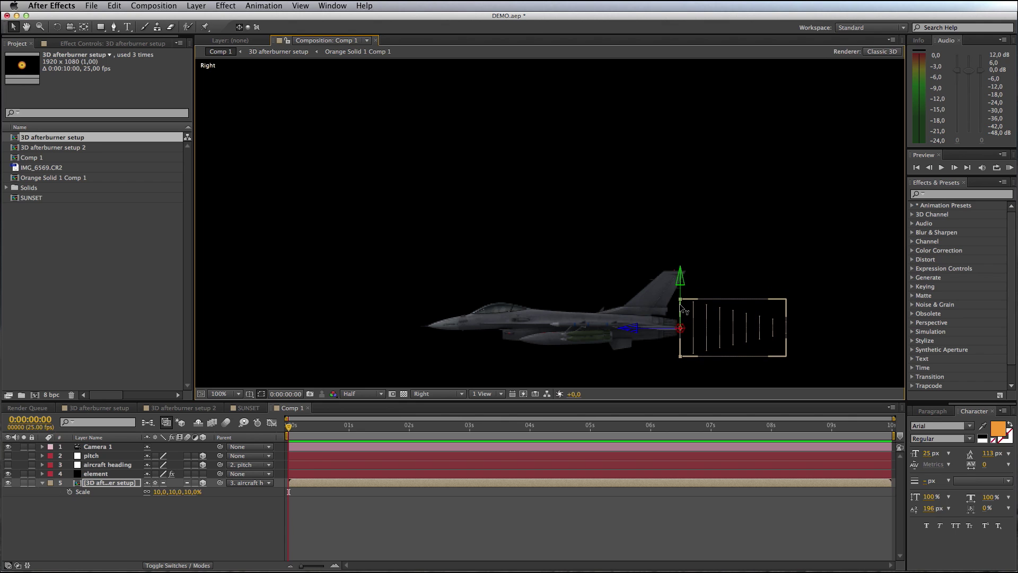
- Return to Active Camera view, centre the jet and zoom out to show the whole frame
left_click(450, 395)
left_click(448, 404)
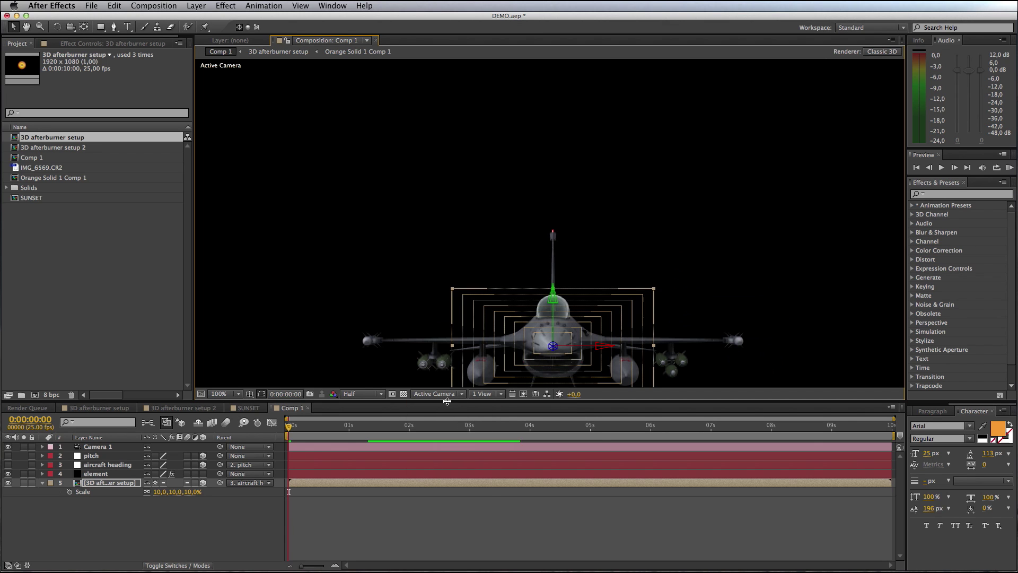
key("h")
left_click_drag(604, 345, 585, 253)
key("v")
key("comma")
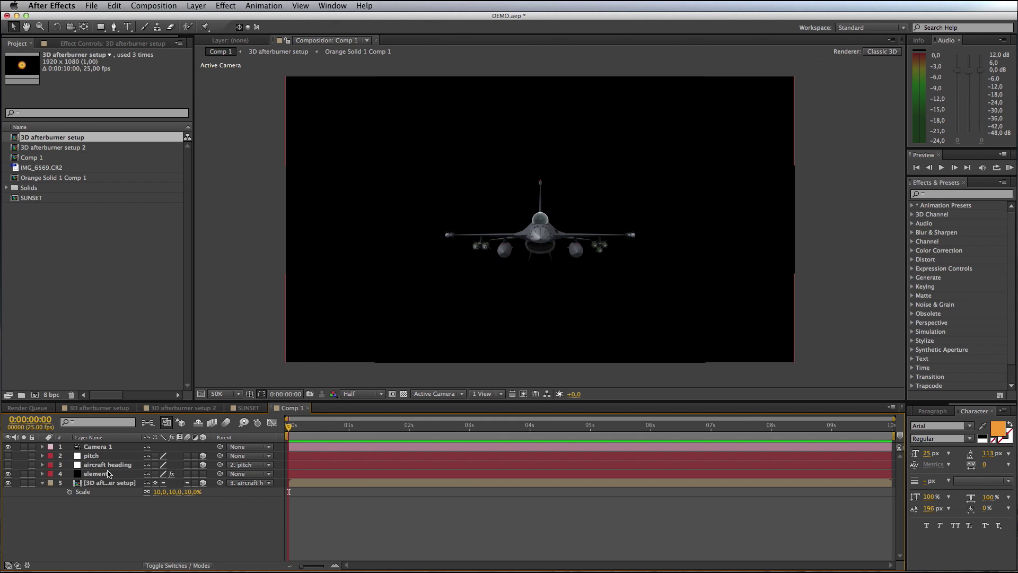
- Turn the aircraft heading layer slightly around its vertical axis
left_click(111, 466)
key("r")
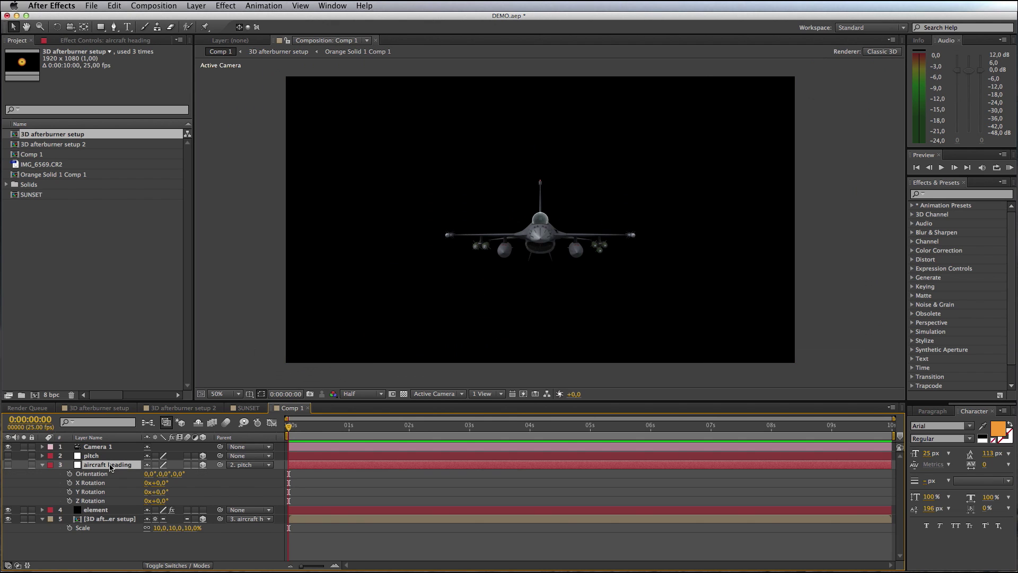
left_click_drag(159, 491, 194, 487)
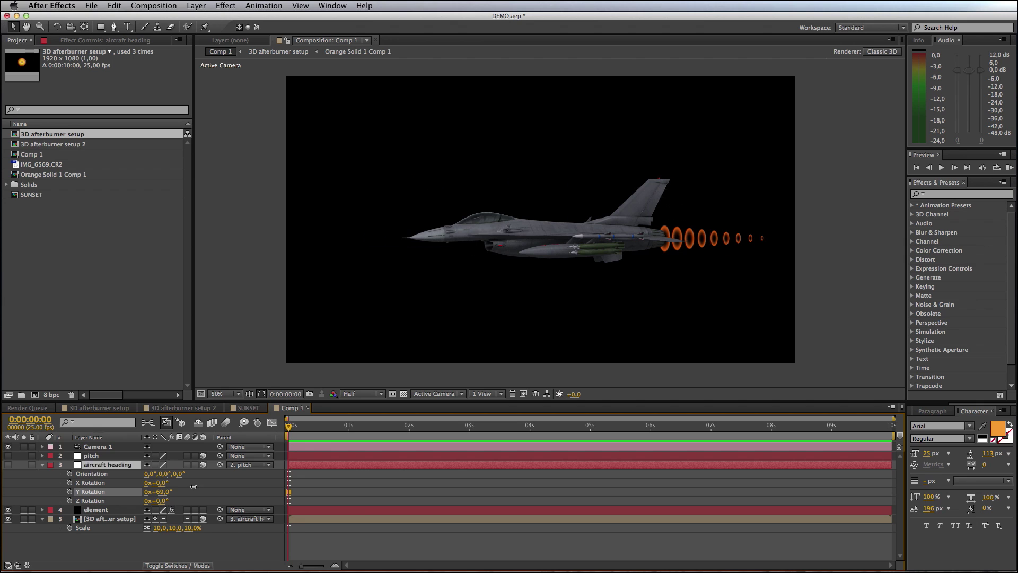
key("Return")
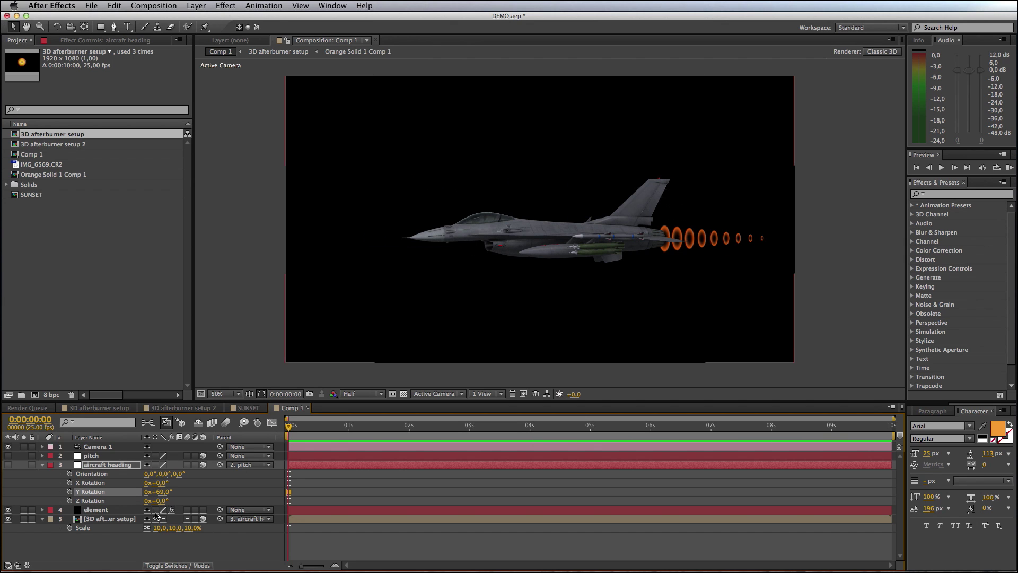
- Set the 3D afterburner setup layer's Scale to 5%
left_click(120, 519)
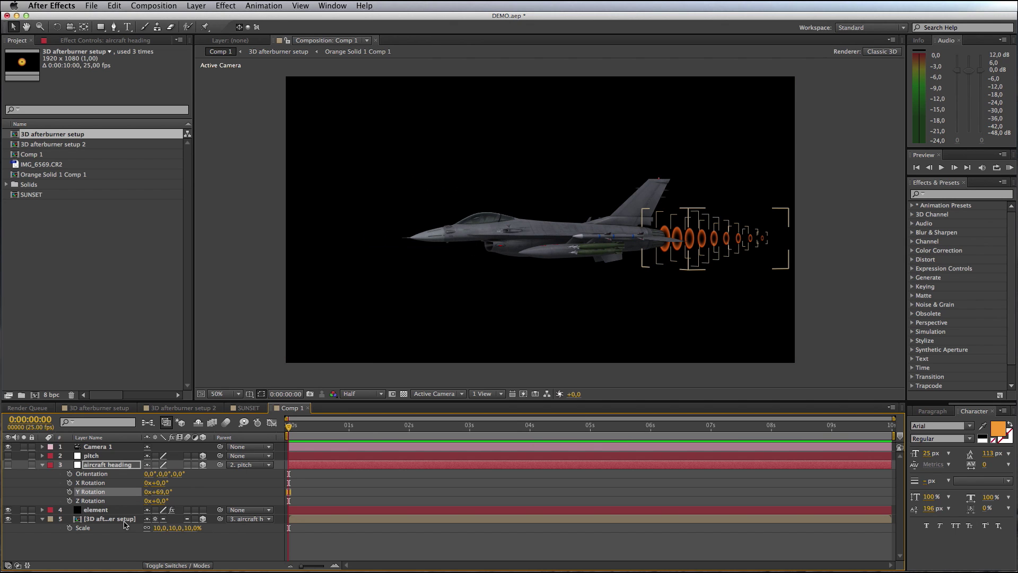
left_click(160, 528)
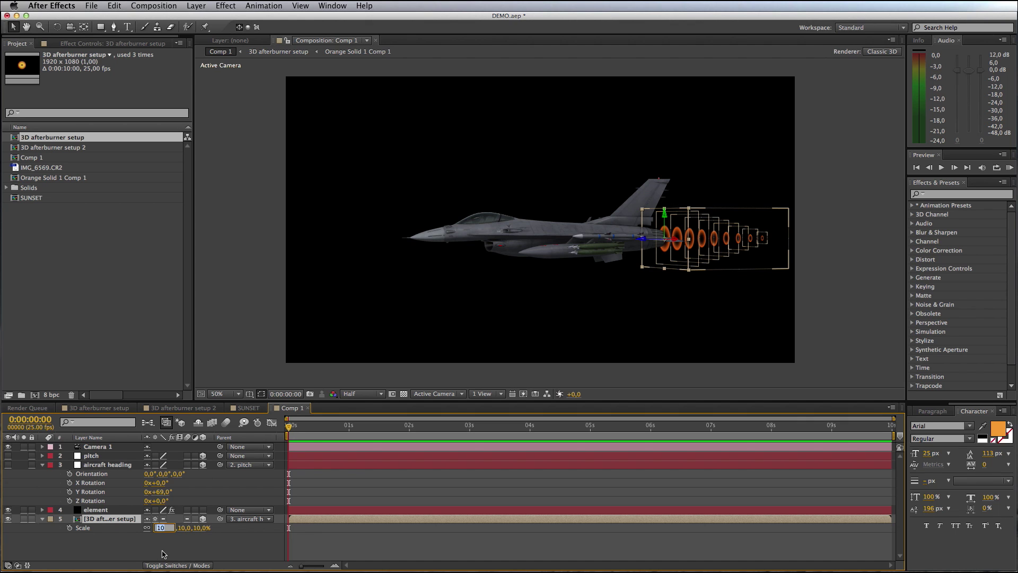
type("5")
key("Return")
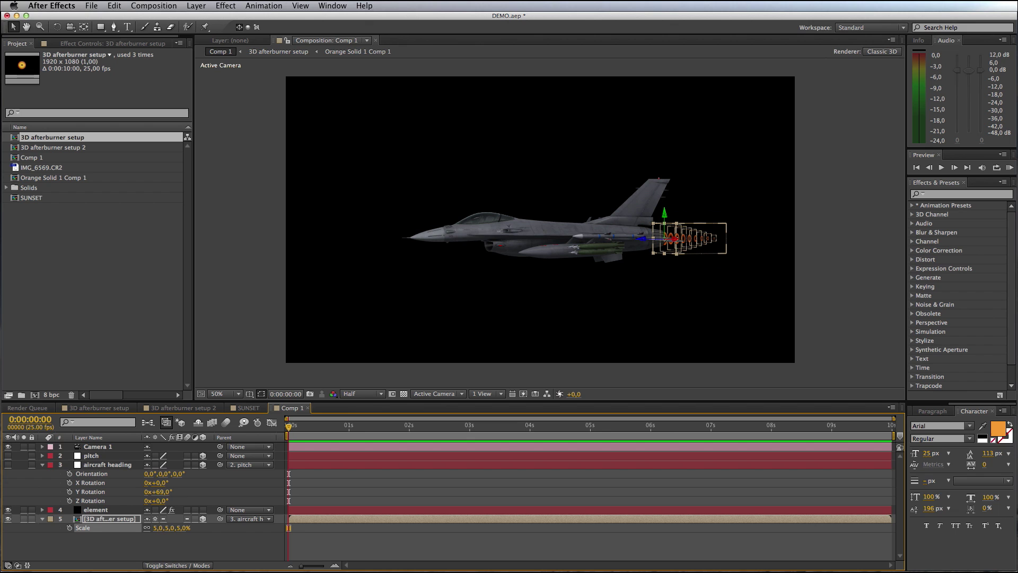
left_click(132, 549)
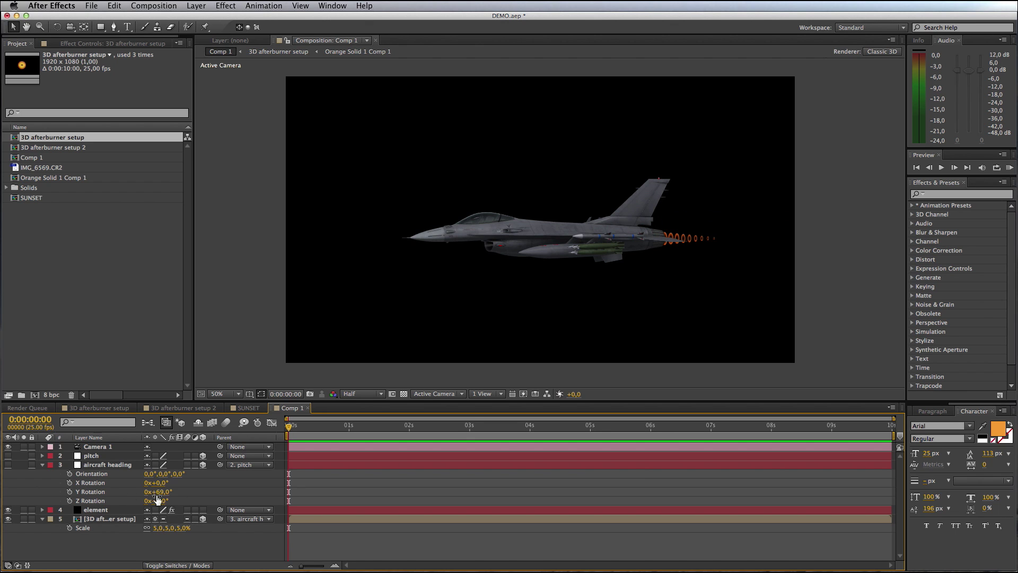
- Yaw aircraft heading to about 57° and try the afterburner above, then back below, the element layer
left_click_drag(159, 491, 194, 487)
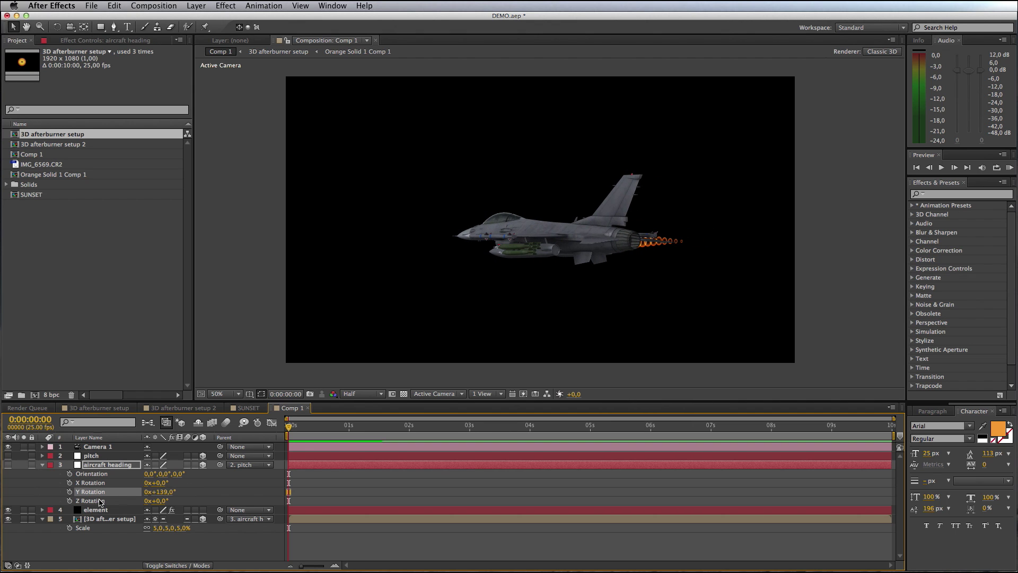
left_click(99, 519)
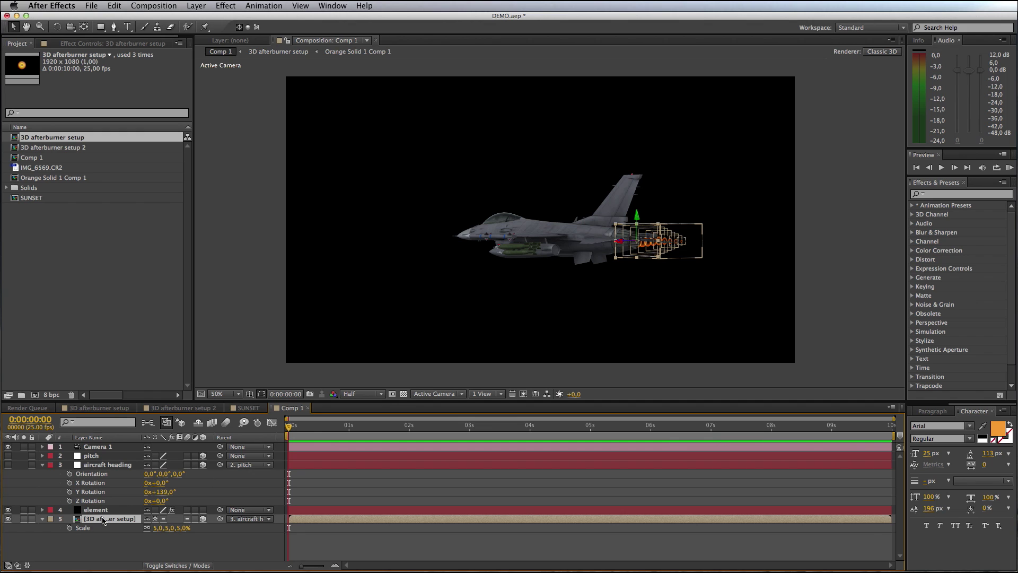
left_click_drag(104, 519, 108, 509)
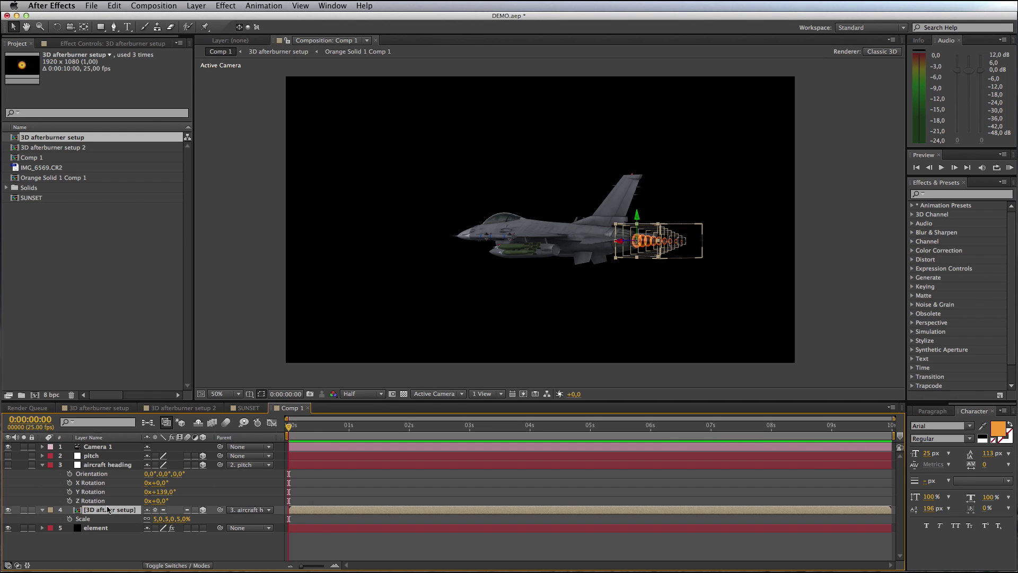
left_click(98, 548)
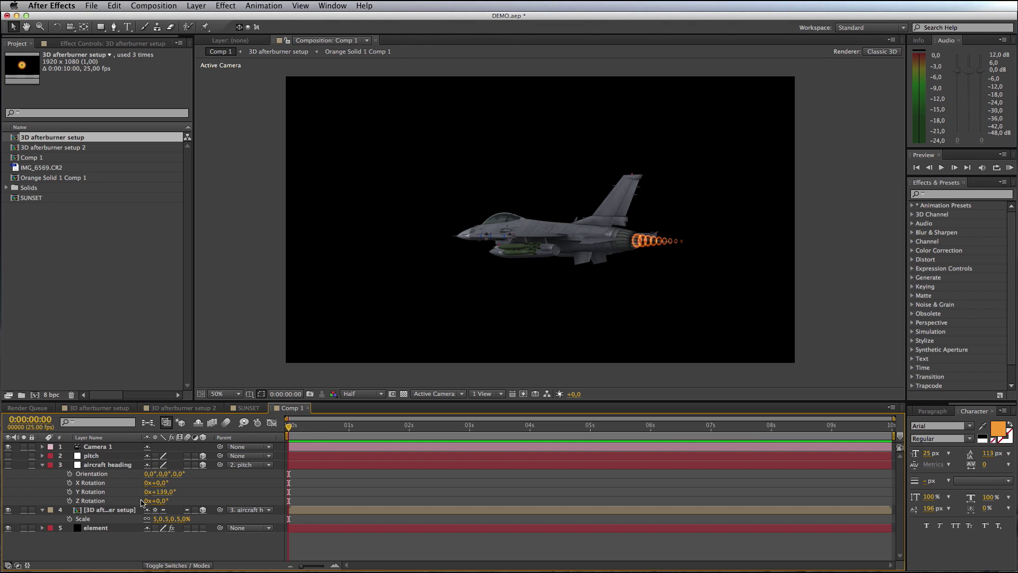
left_click_drag(163, 492, 95, 539)
left_click(99, 510)
left_click(103, 538)
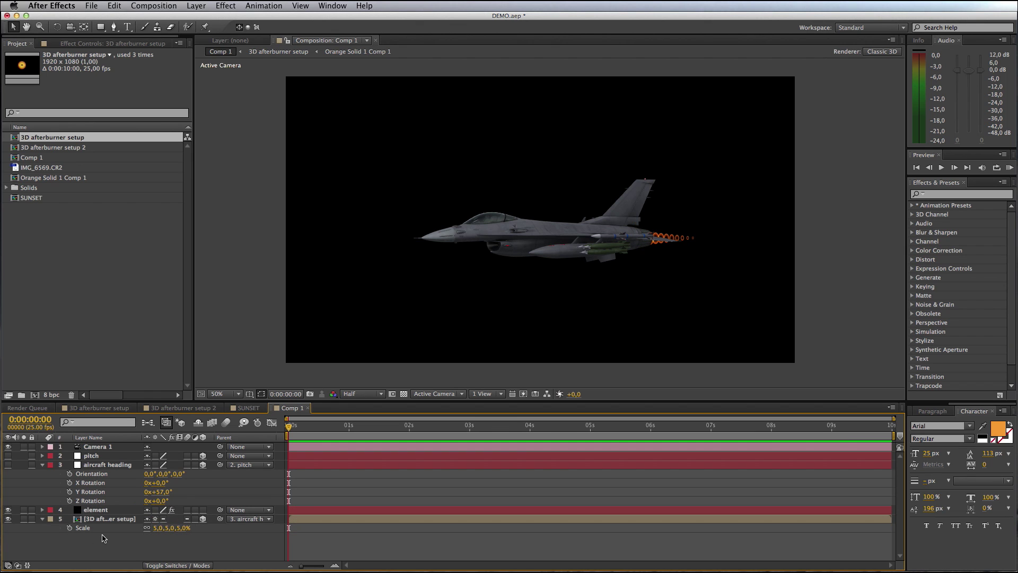
key("r")
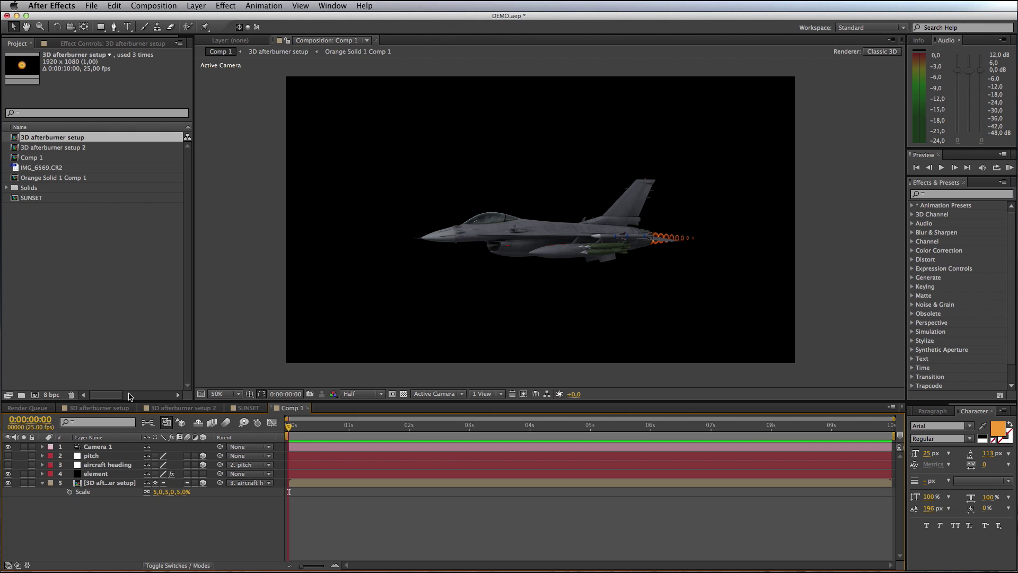
- Add the SUNSET composition to the timeline as the background behind the jet
left_click(38, 200)
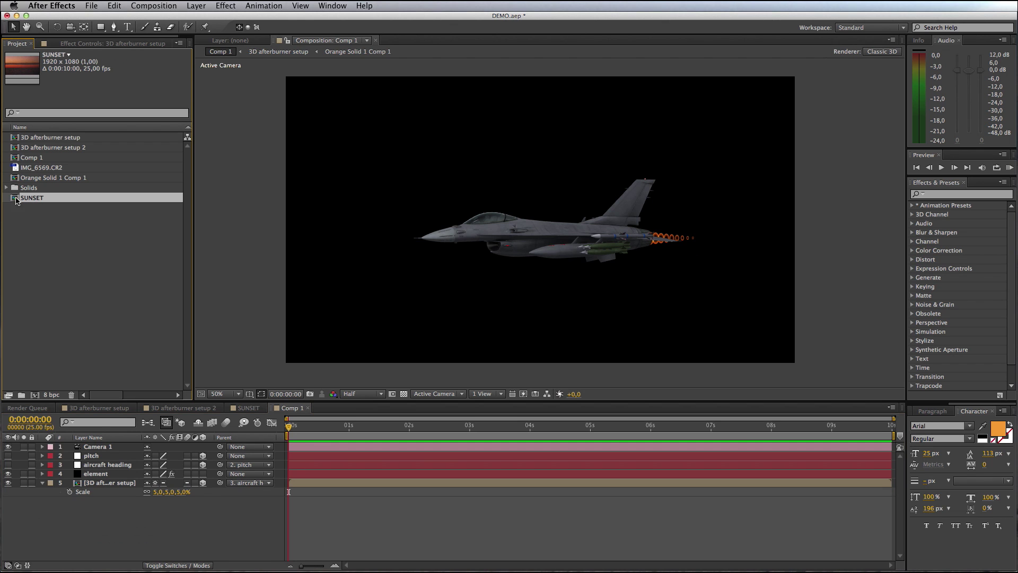
left_click_drag(16, 205, 109, 517)
key("ctrl+grave")
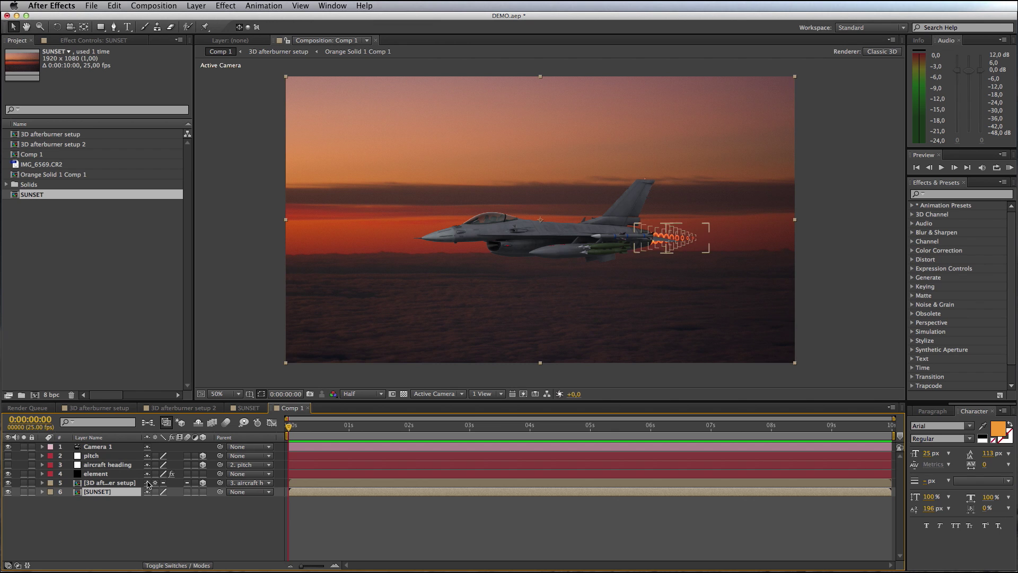
- Create an ambient light at 10% intensity using the sampled sunset sky colour
left_click(198, 6)
mouse_move(223, 18)
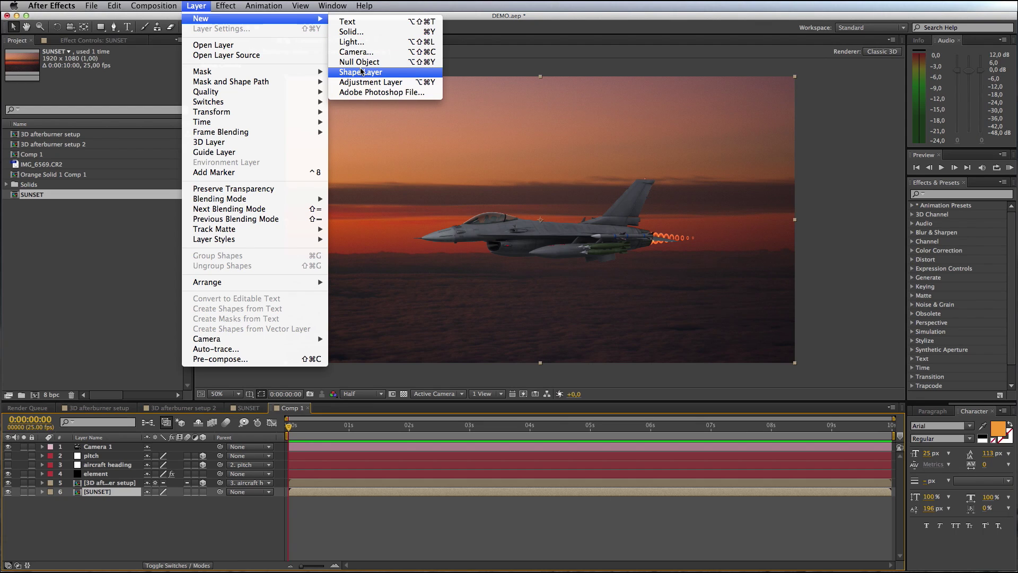
left_click(365, 42)
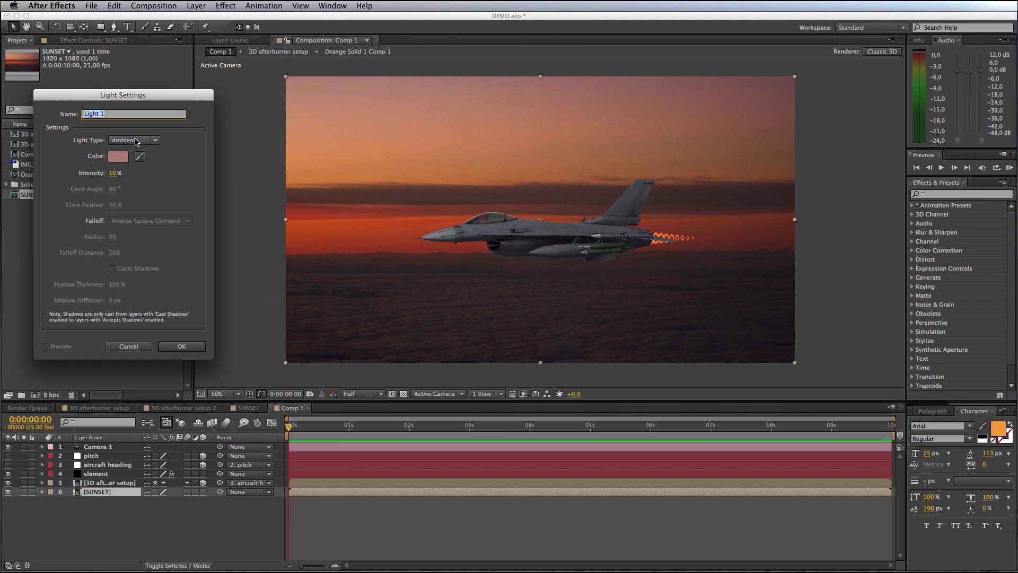
left_click(140, 156)
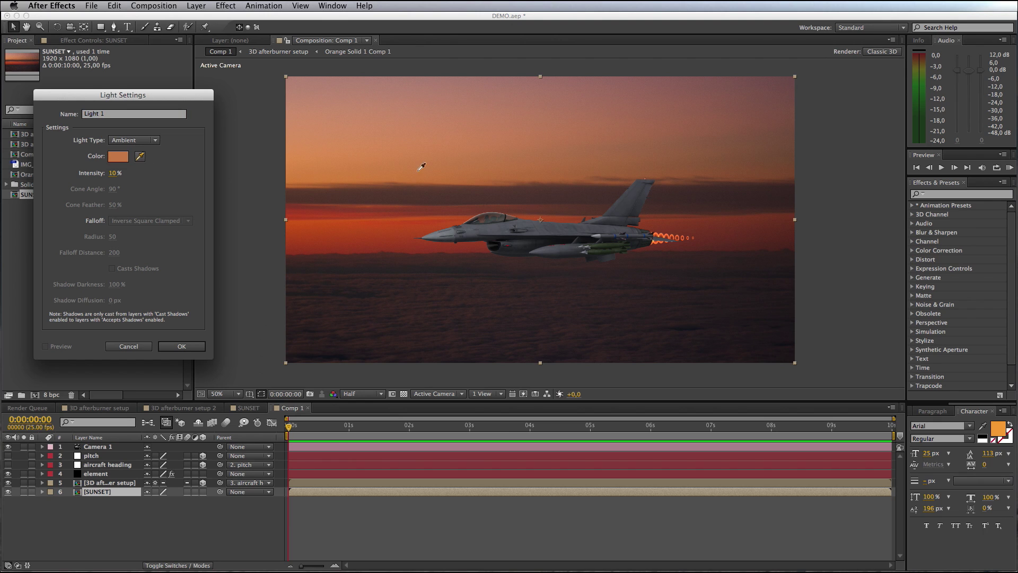
left_click(459, 79)
left_click(188, 347)
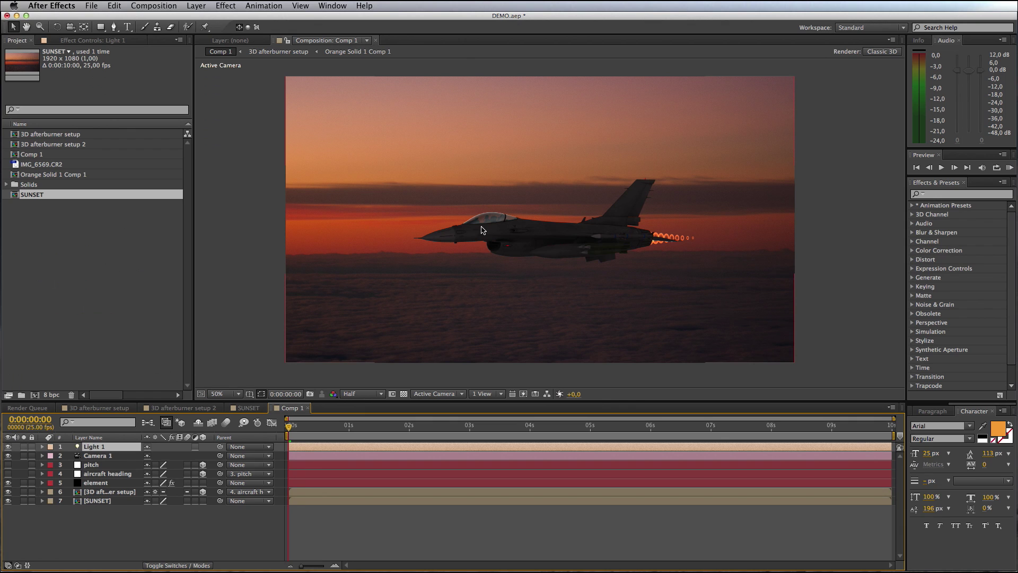
- In Element Scene Setup, set the jet's Glass reflection intensity to 100%
left_click(103, 484)
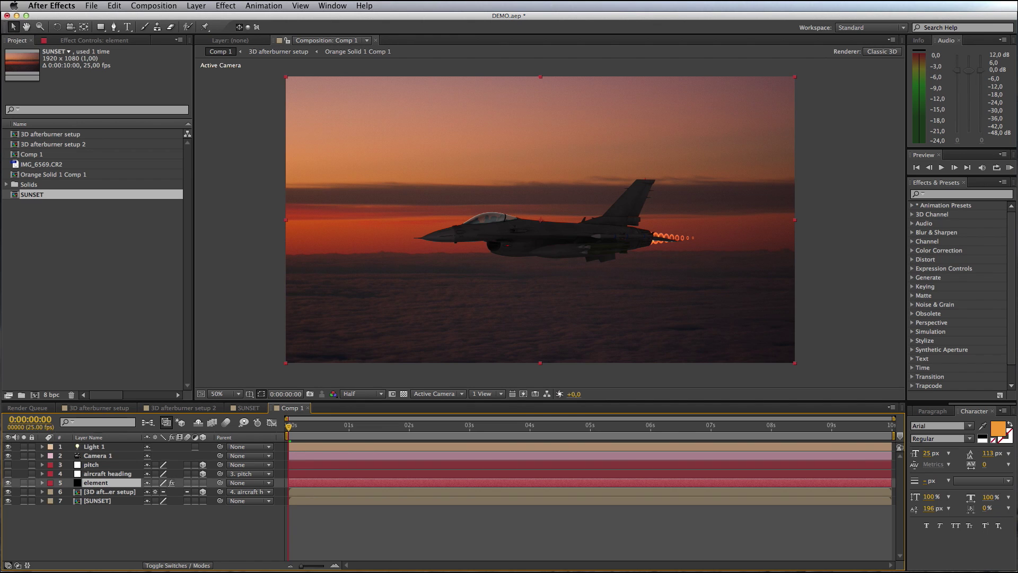
left_click(94, 40)
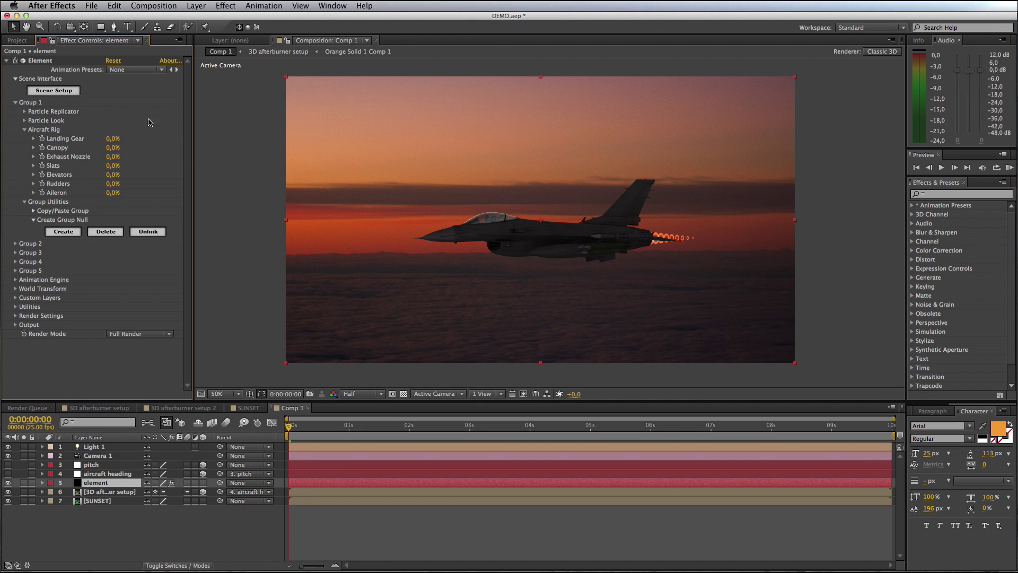
left_click(52, 91)
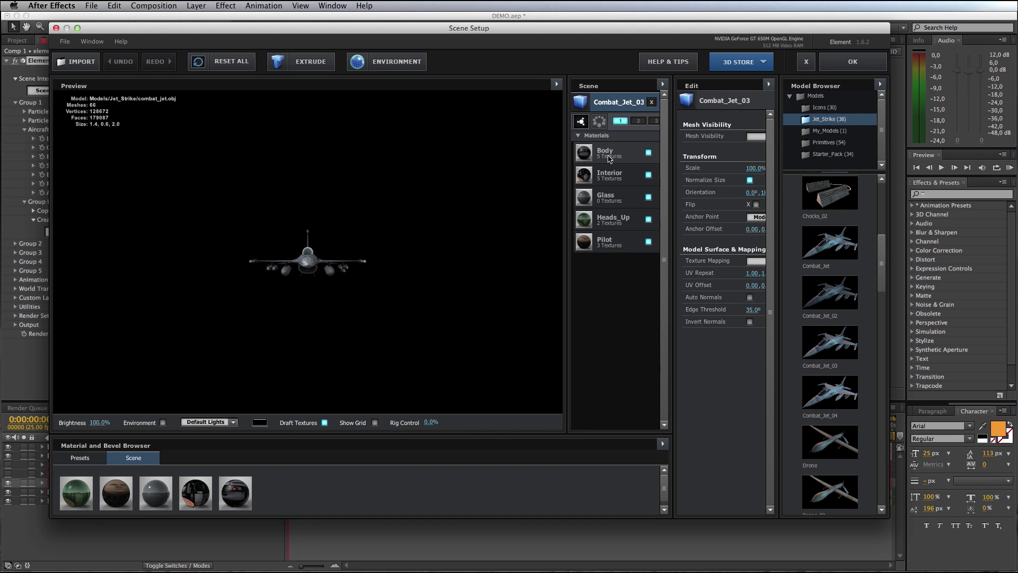
left_click(609, 202)
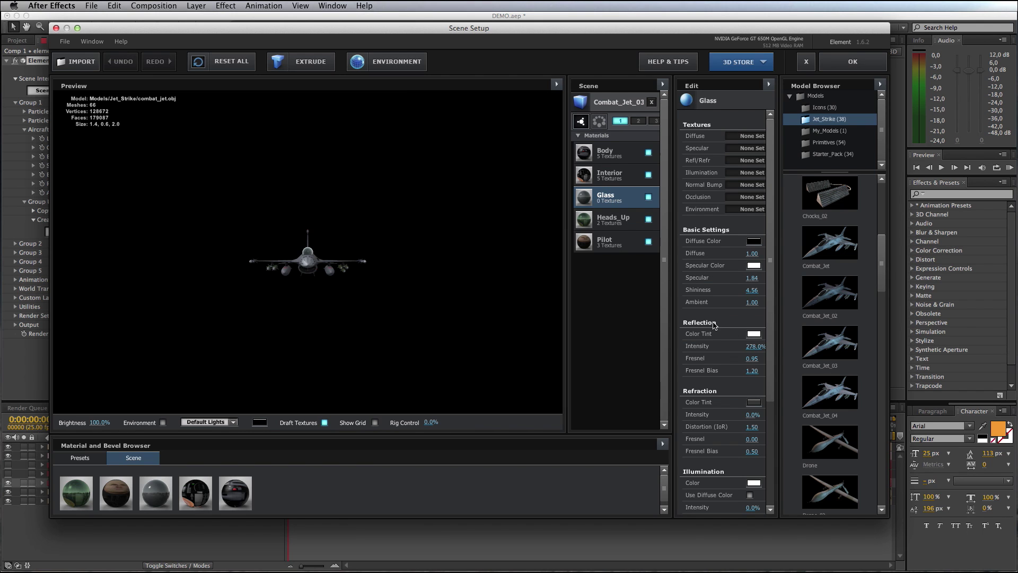
left_click(762, 351)
type("1")
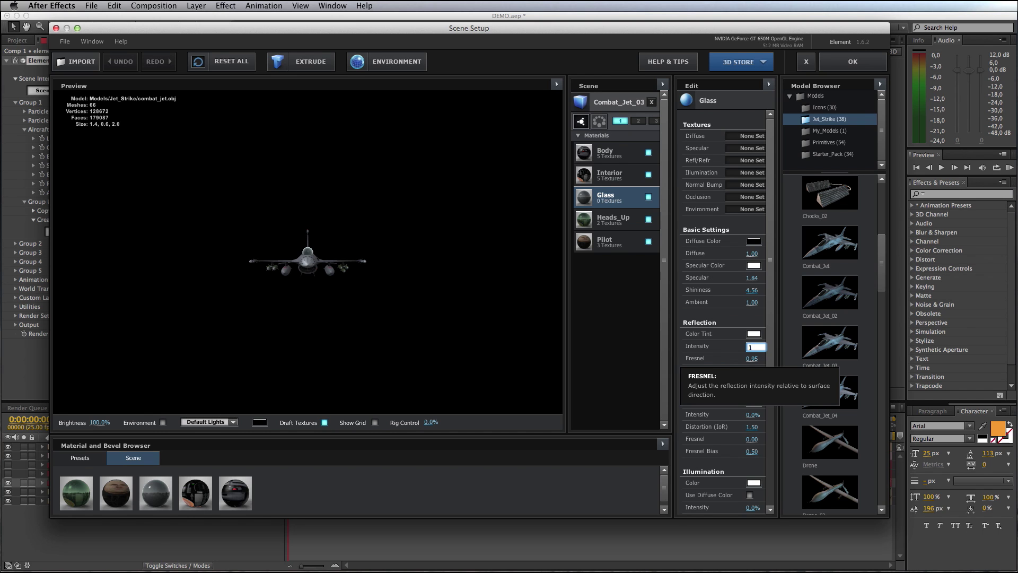
type("00")
key("Return")
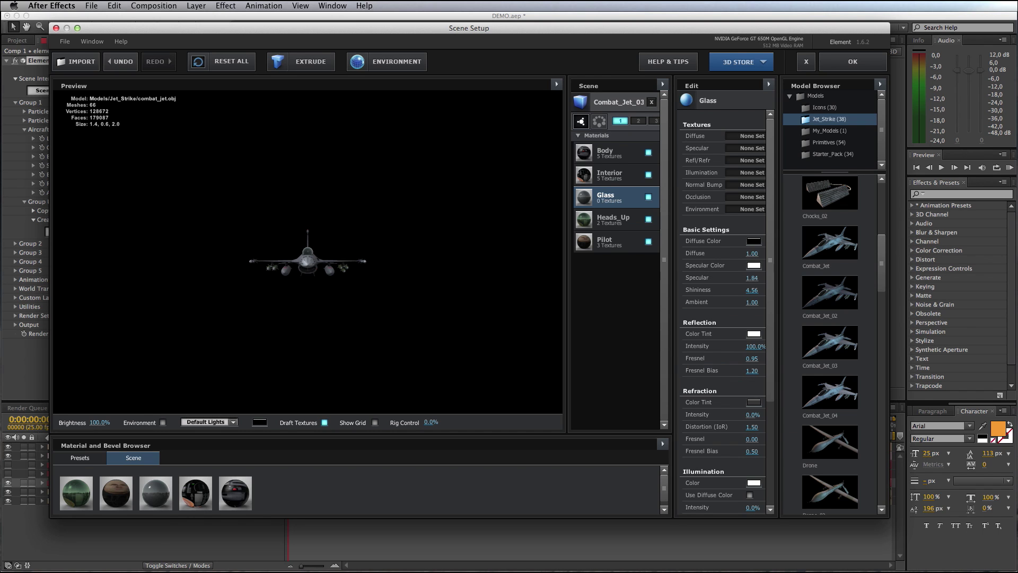
- Tint the glass reflections brown (AF7739) and apply the scene back to Comp 1
left_click(753, 334)
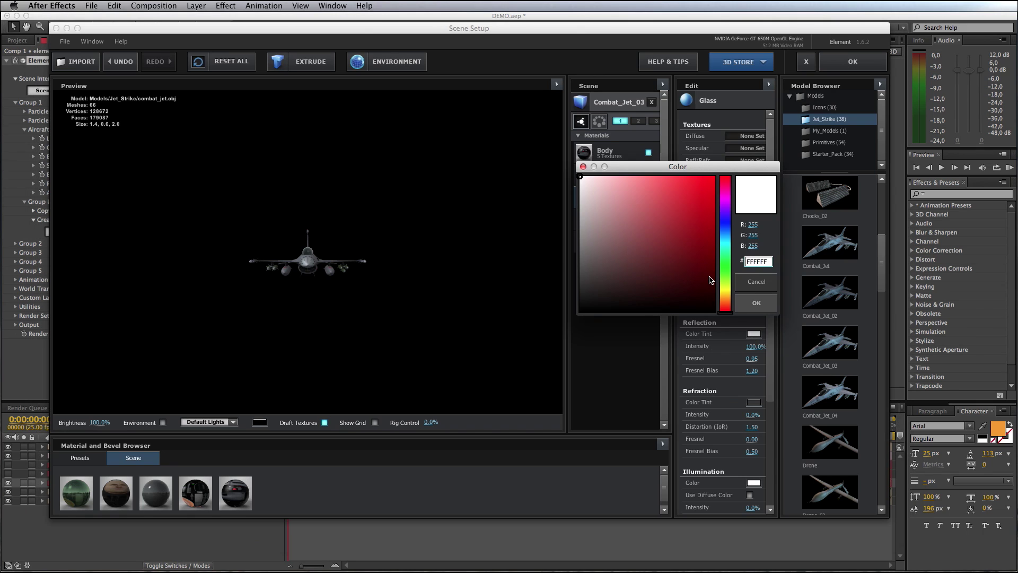
left_click(720, 301)
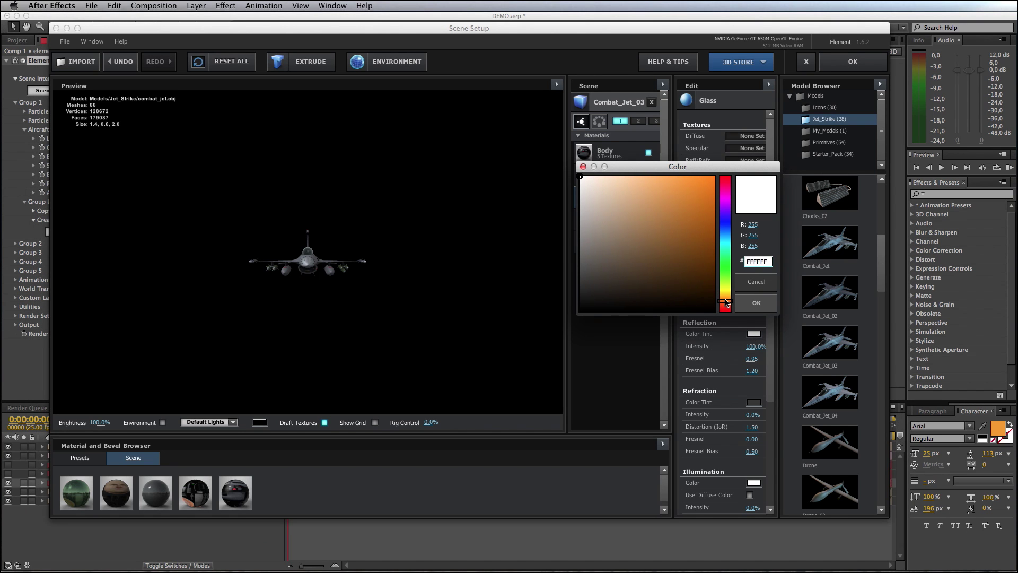
left_click_drag(658, 227, 671, 221)
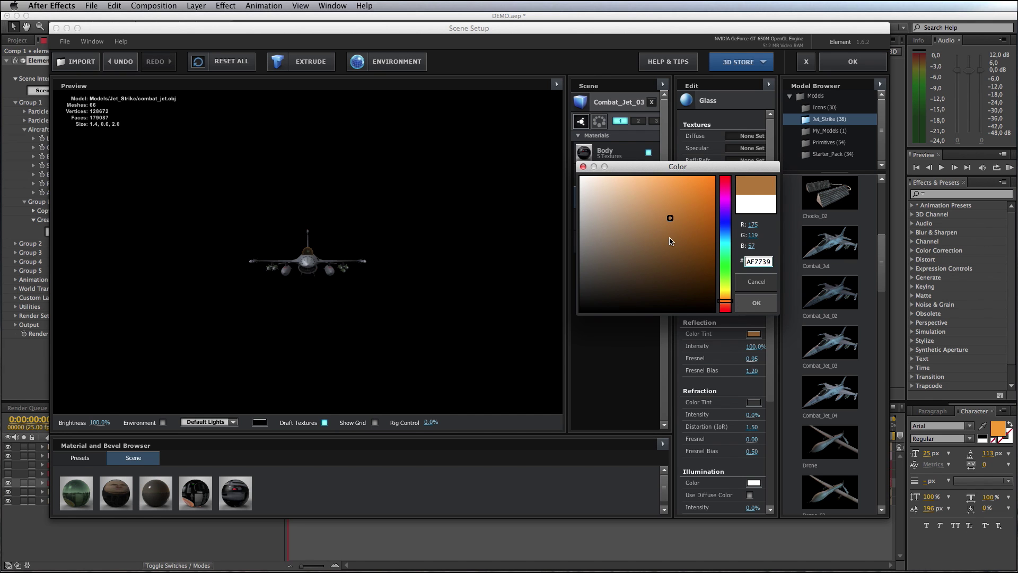
left_click(756, 303)
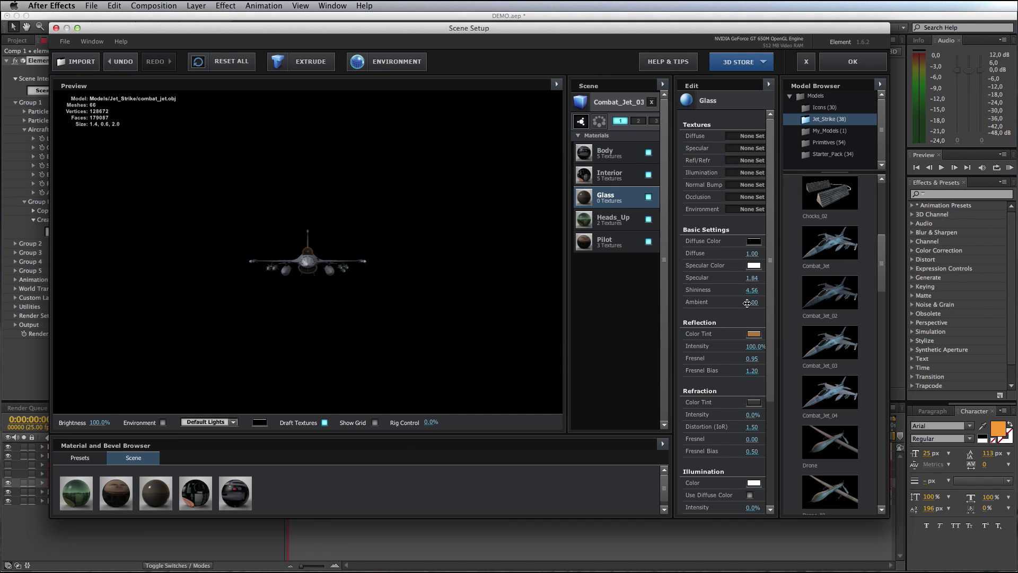
left_click(843, 69)
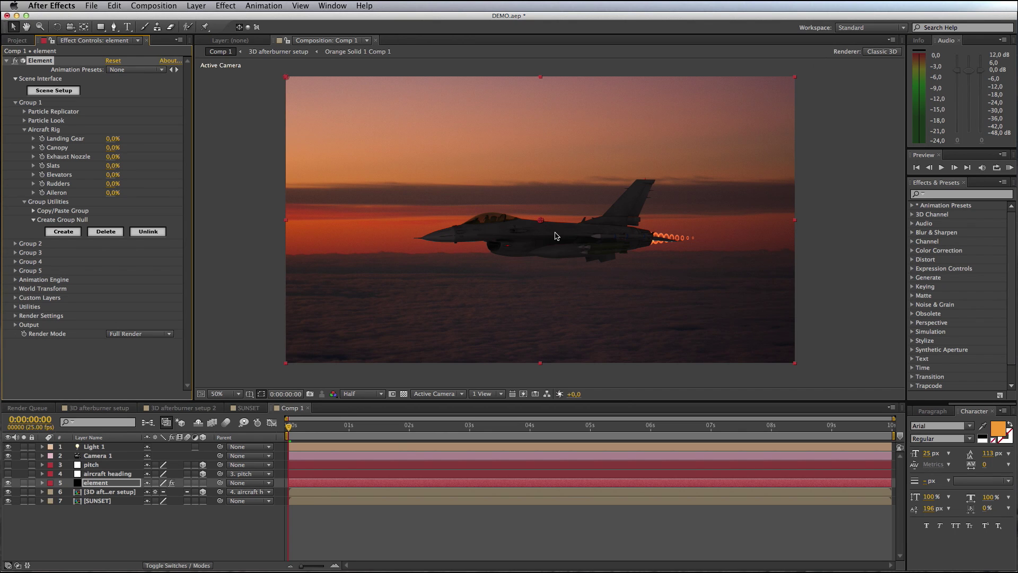
- Set aircraft heading's Y Rotation to 277° so the jet faces right
left_click(117, 518)
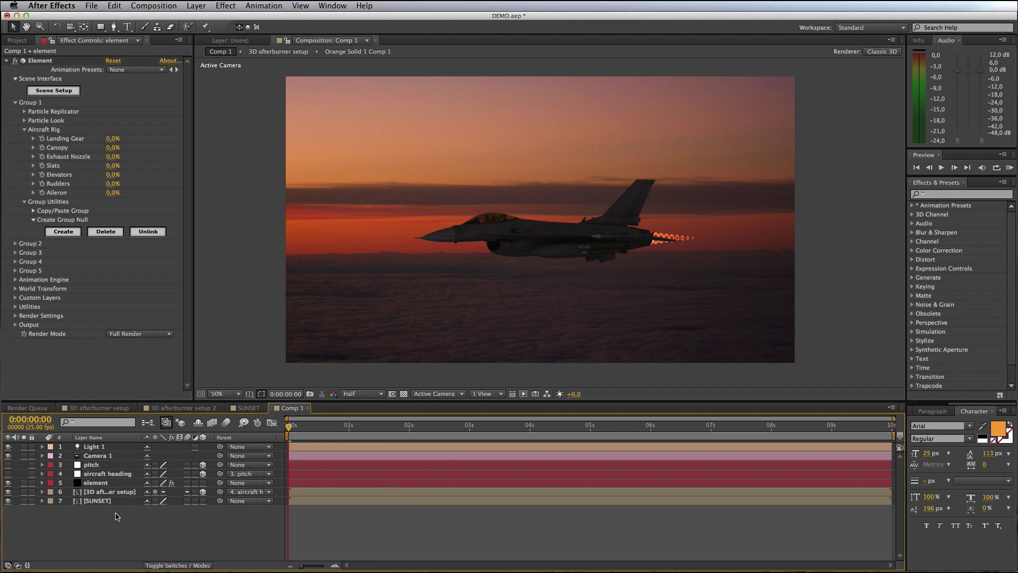
left_click(109, 473)
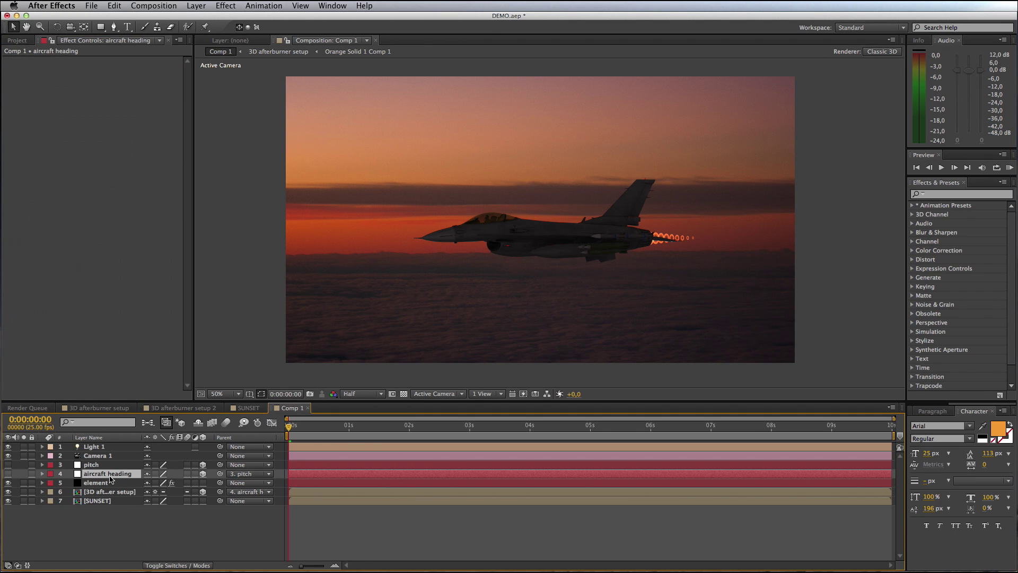
key("r")
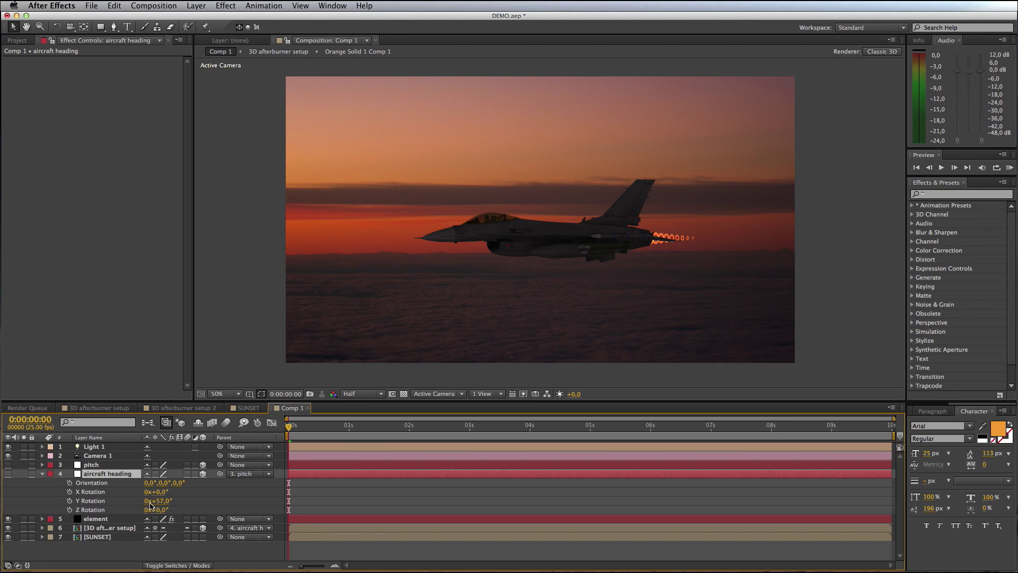
left_click_drag(160, 501, 276, 497)
key("Return")
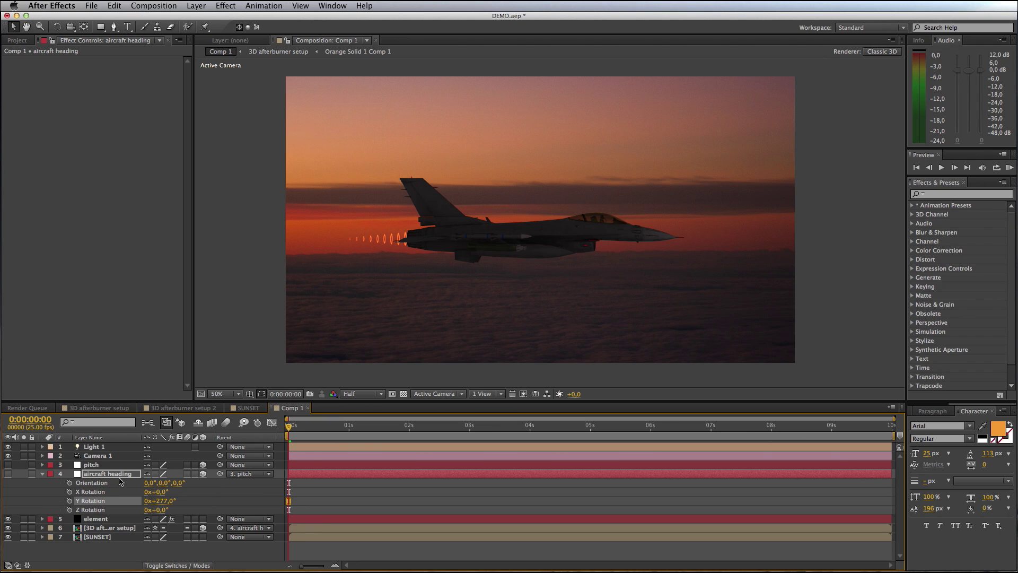
- Tilt the jet's nose up by setting the pitch layer's Z Rotation to -9°
left_click(90, 466)
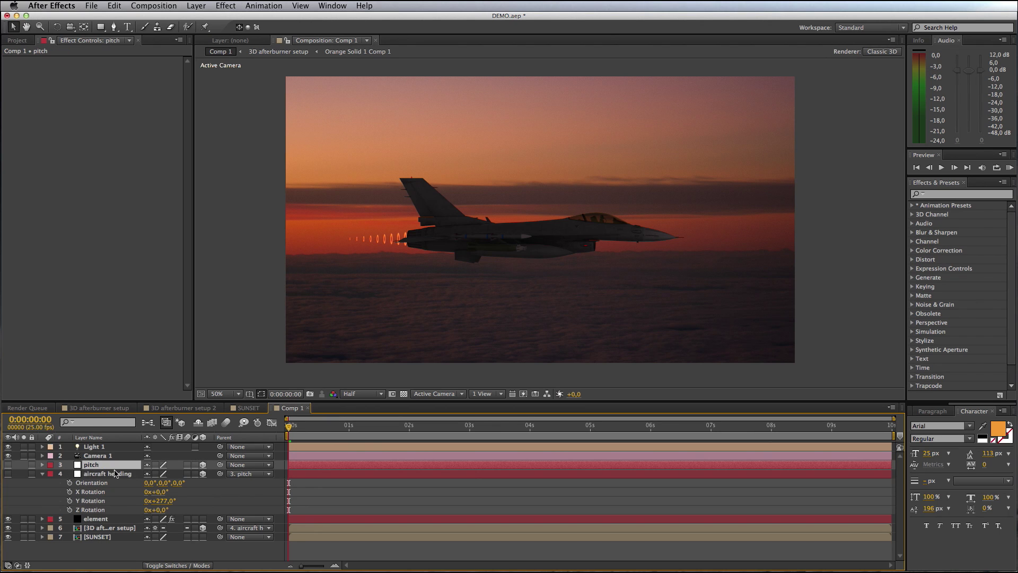
left_click(42, 474)
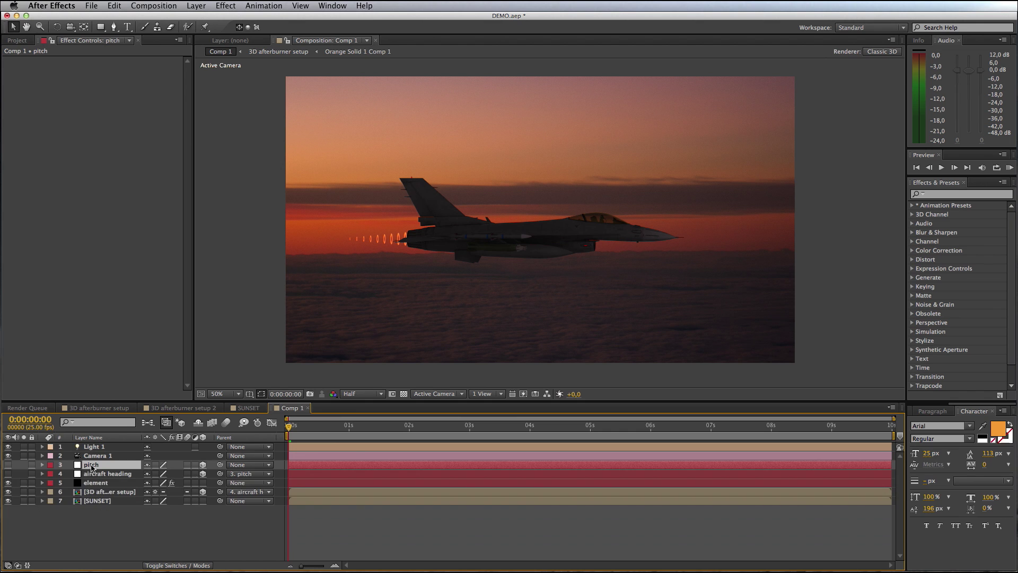
key("r")
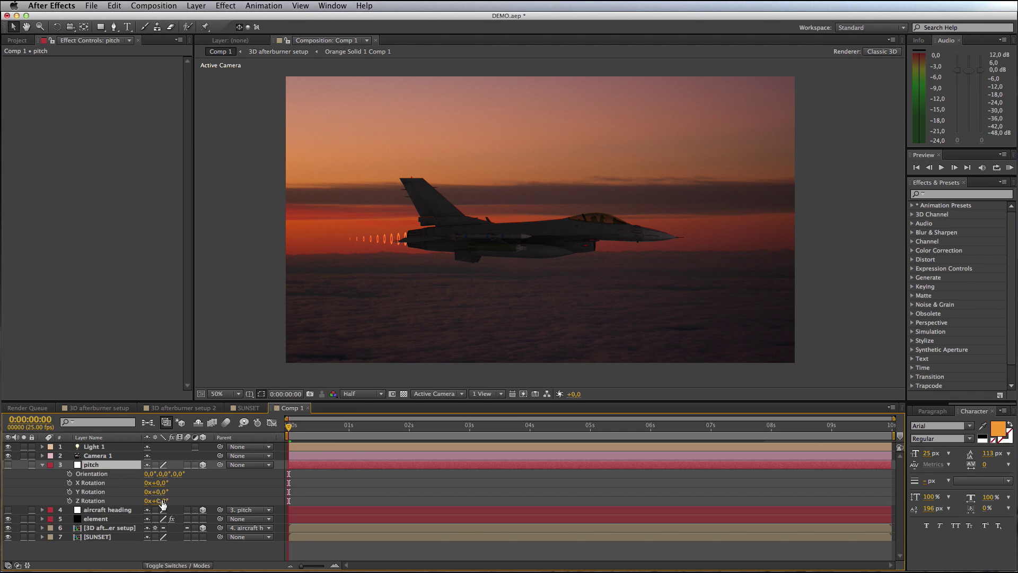
left_click_drag(163, 504, 158, 500)
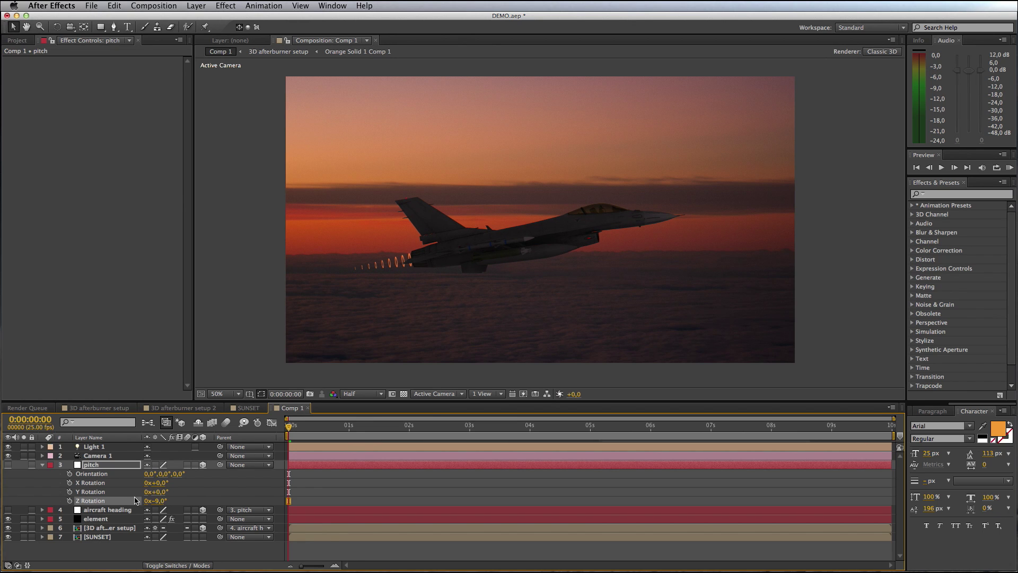
- Move aircraft heading to Position 47, -30, 0, shifting the jet rightward
left_click(43, 464)
left_click(97, 474)
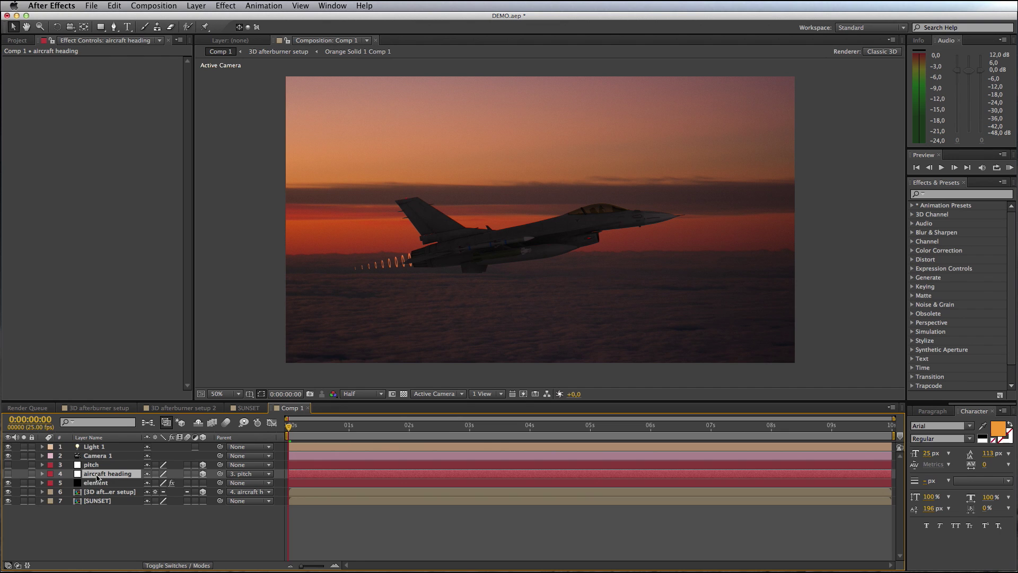
key("p")
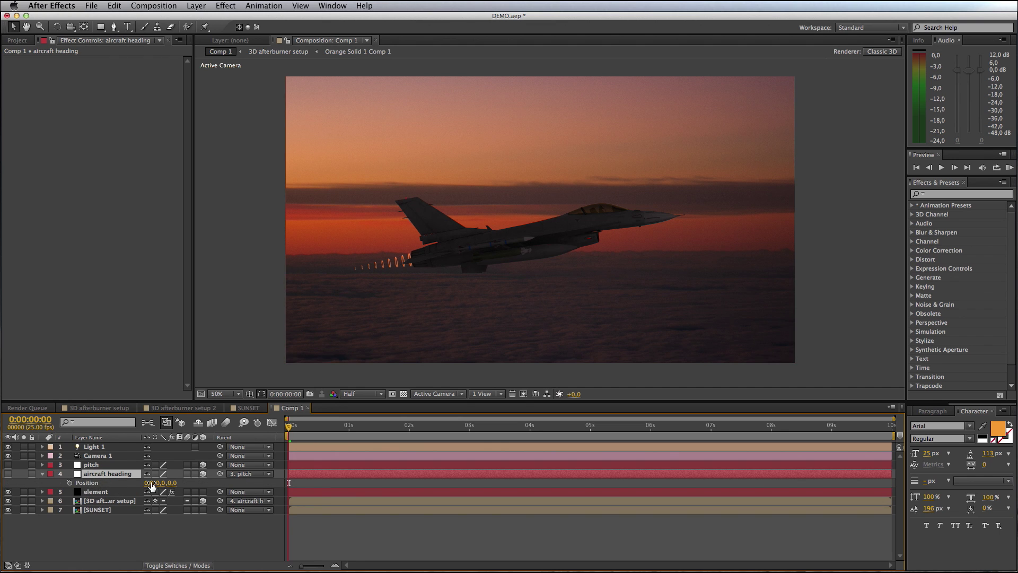
mouse_move(150, 485)
left_mouse_down()
mouse_move(180, 488)
mouse_move(139, 488)
left_mouse_up()
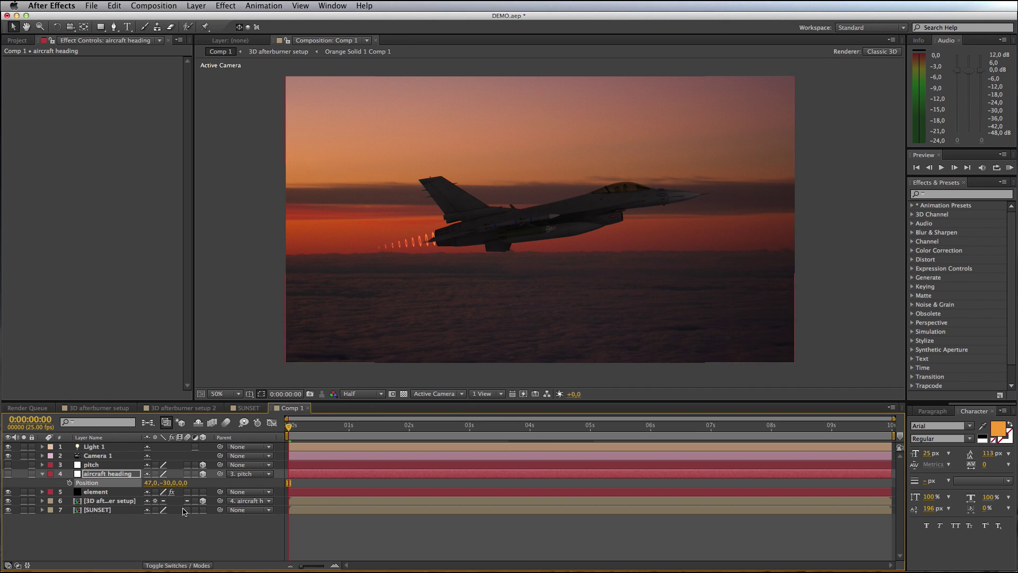
left_click(42, 473)
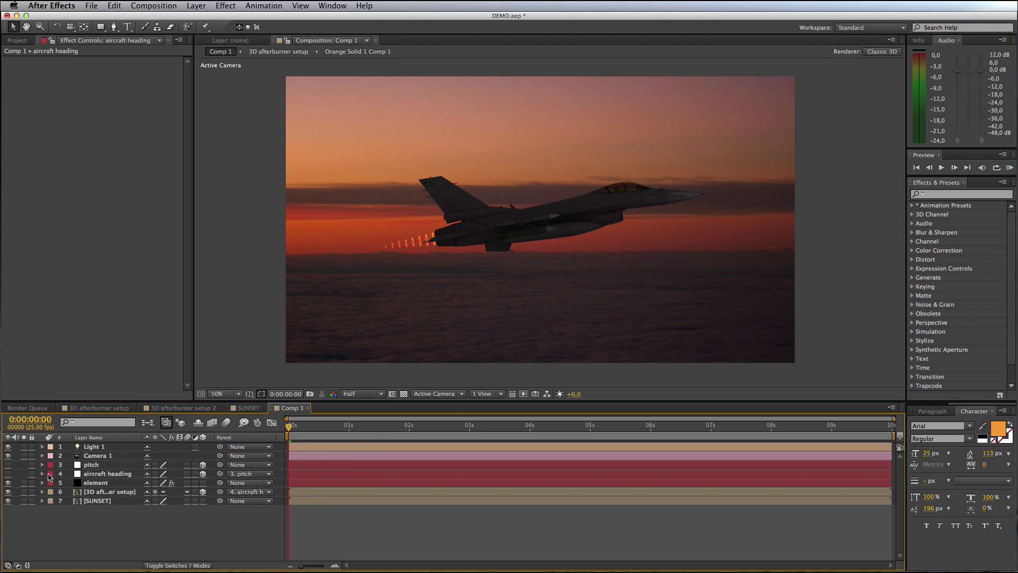
- Set Light 1's intensity to 1% in Light Settings
left_click(94, 447)
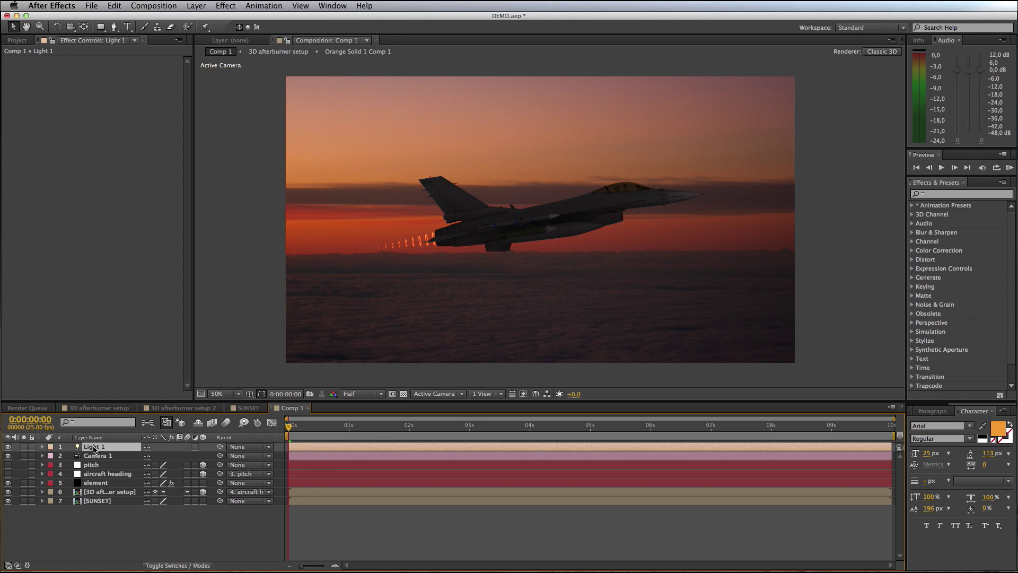
double_click(92, 448)
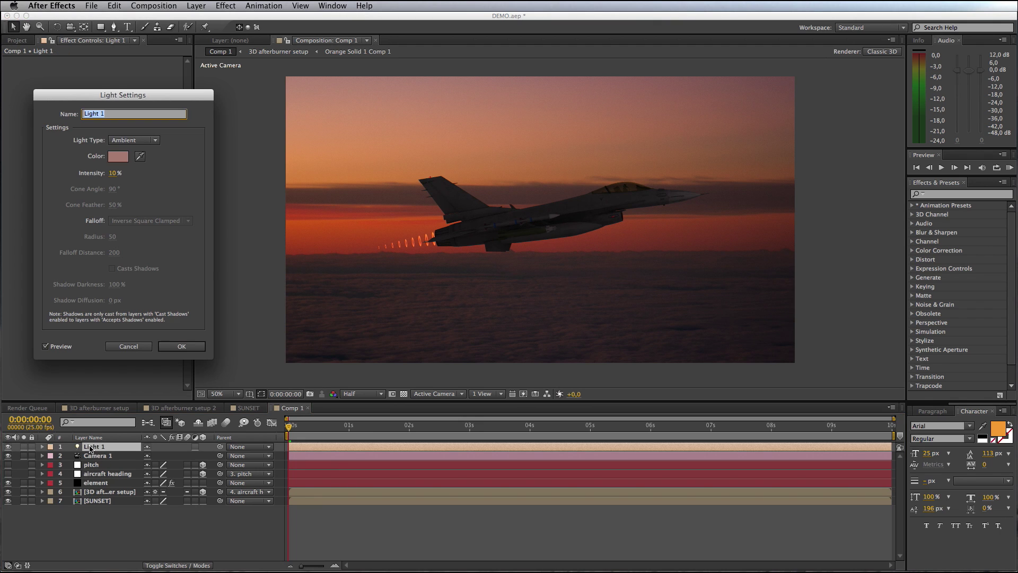
left_click(113, 175)
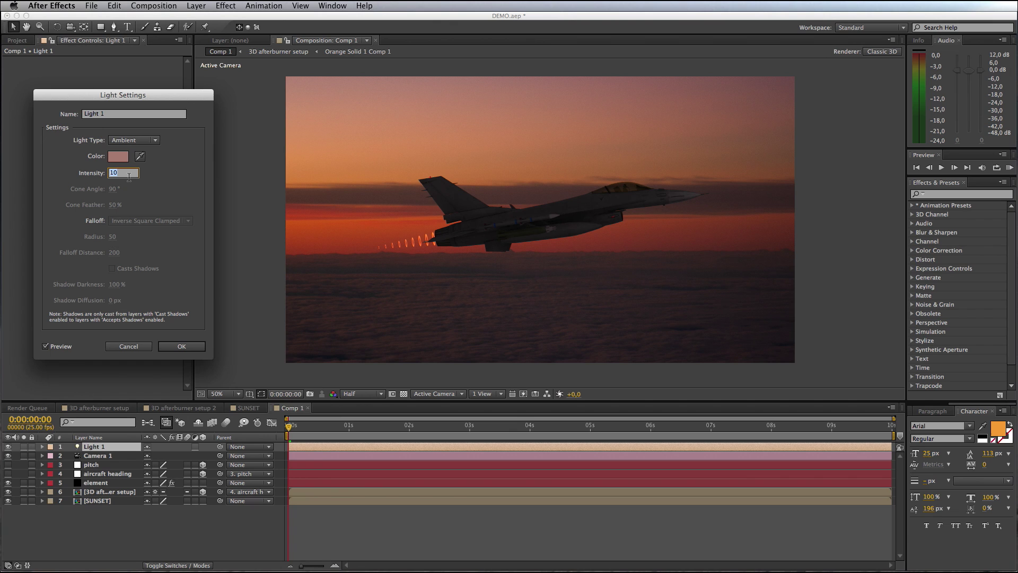
type("1")
key("Return")
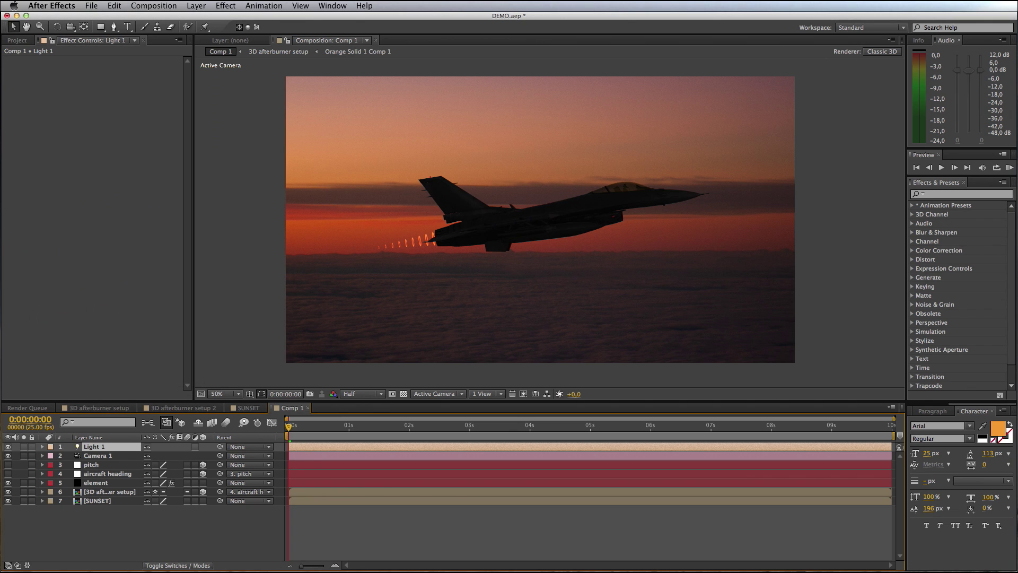
key("F2")
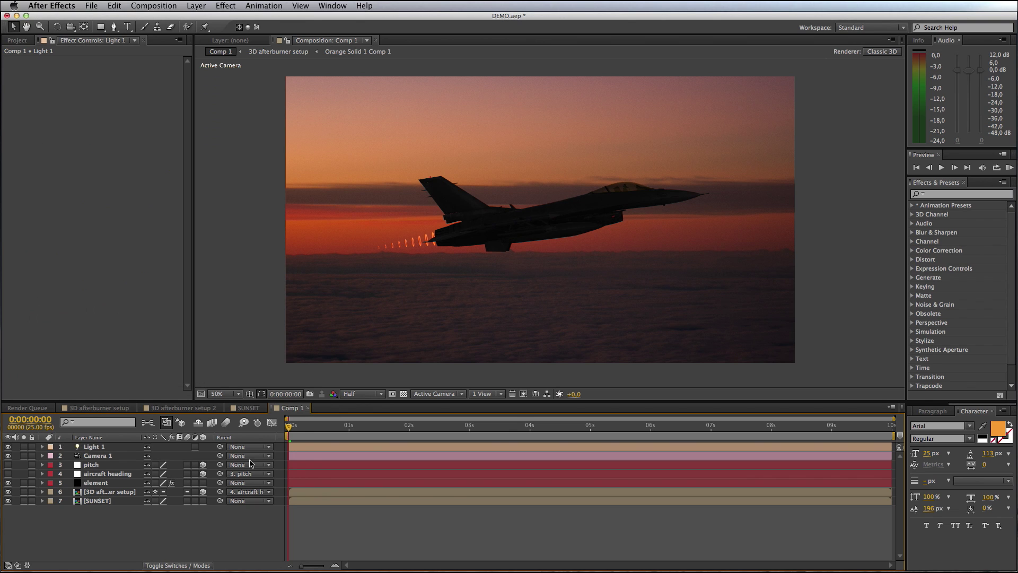
- Check the element layer's rotation and reselect the 3D afterburner setup layer
left_click(95, 483)
key("r")
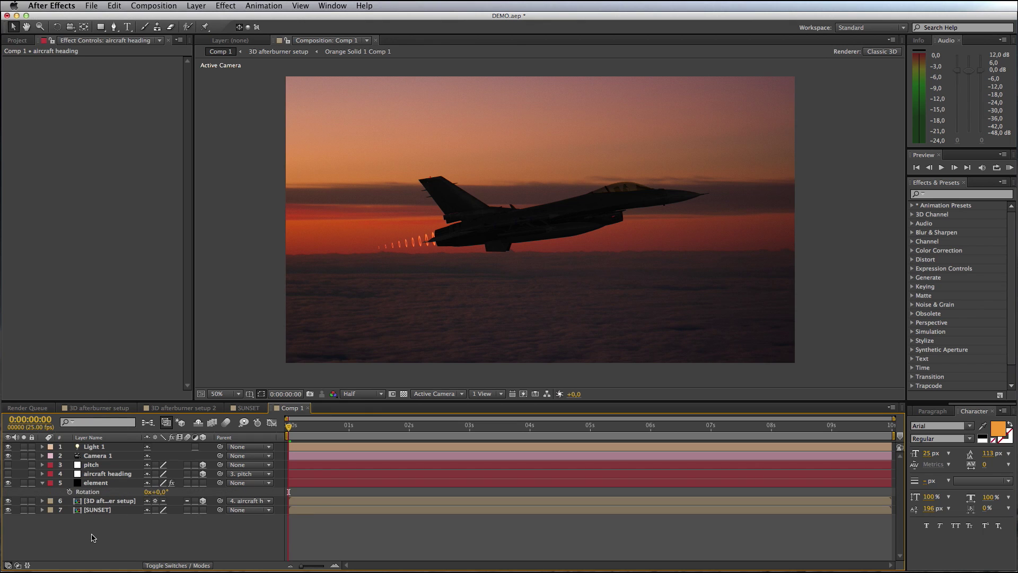
left_click(103, 503)
left_click(102, 537)
left_click(416, 243)
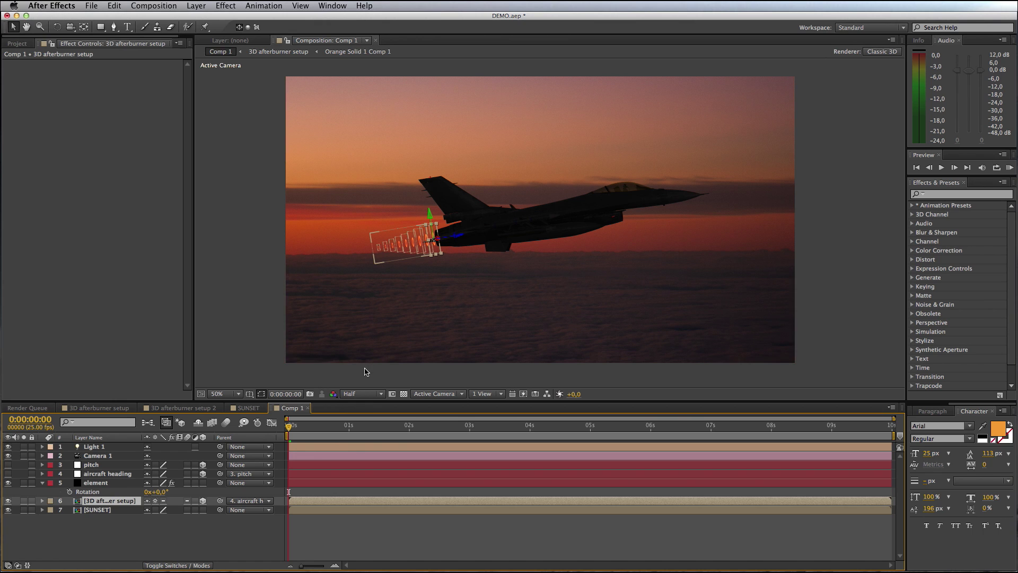
- Unlink the afterburner's scale and set its Z scale to 10% (5, 5, 10%)
key("s")
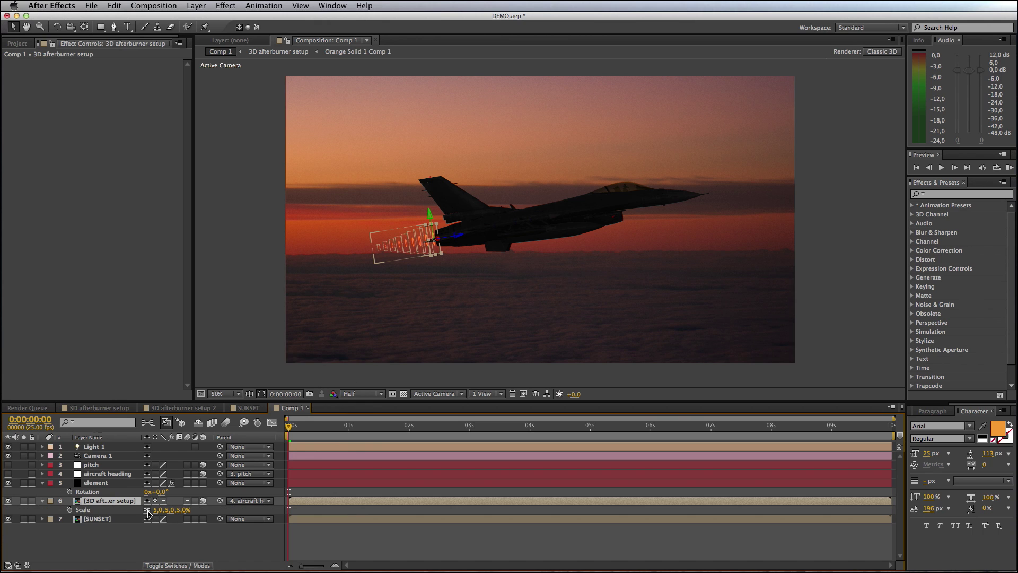
left_click(148, 512)
left_click_drag(182, 510, 183, 509)
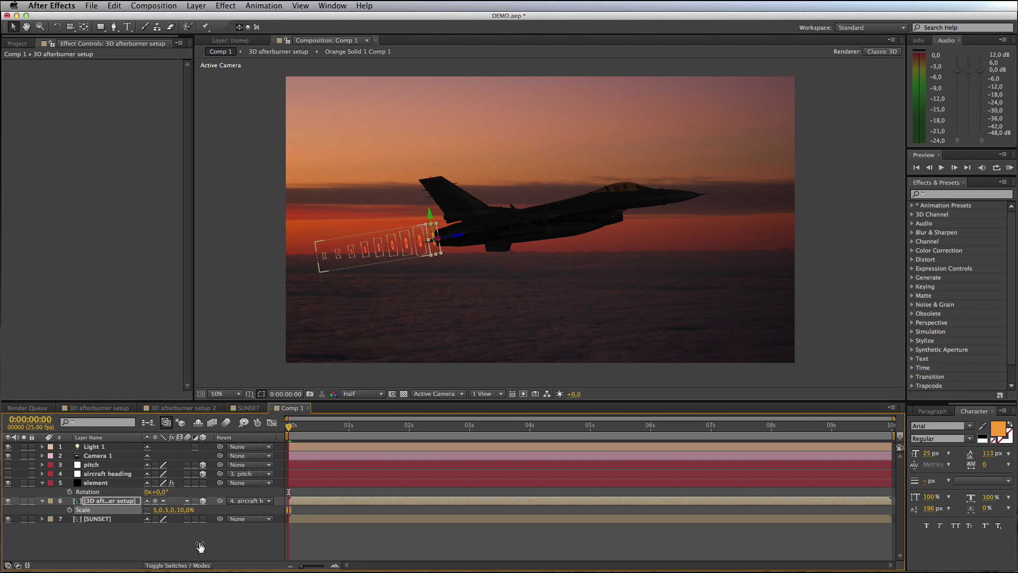
left_click(156, 550)
- Show the blending mode columns and review the afterburner's Mode options, leaving it unchanged
left_click(126, 502)
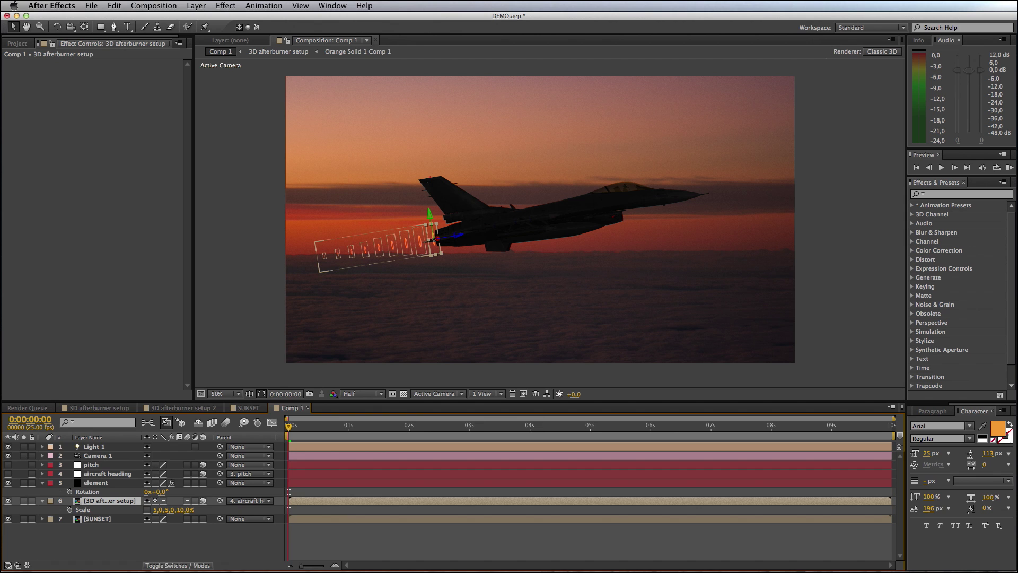
left_click(178, 565)
left_click(176, 503)
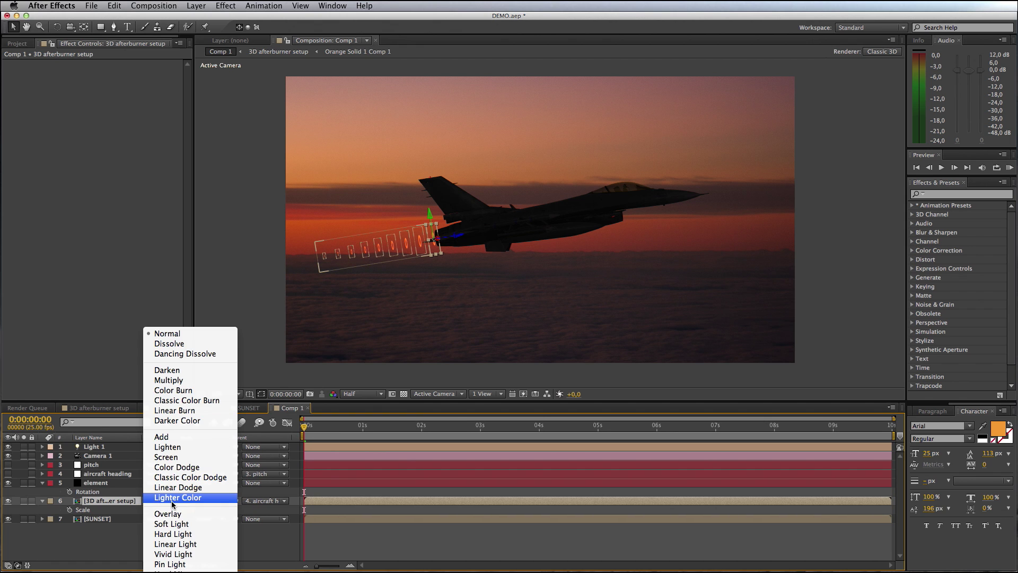
left_click(173, 439)
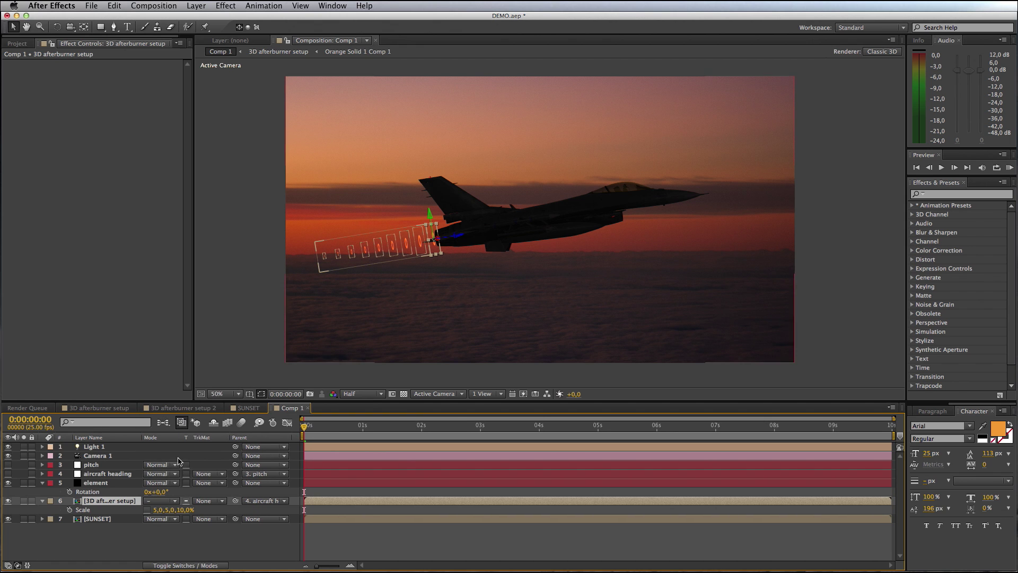
- Apply Directional Blur to the afterburner with length 100 and direction 83°
left_click(223, 6)
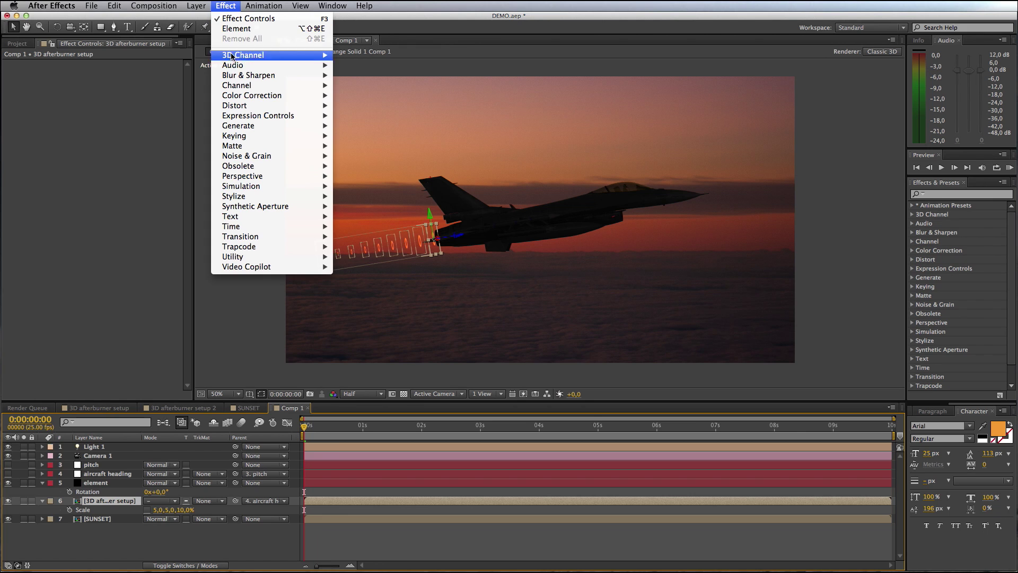
mouse_move(236, 78)
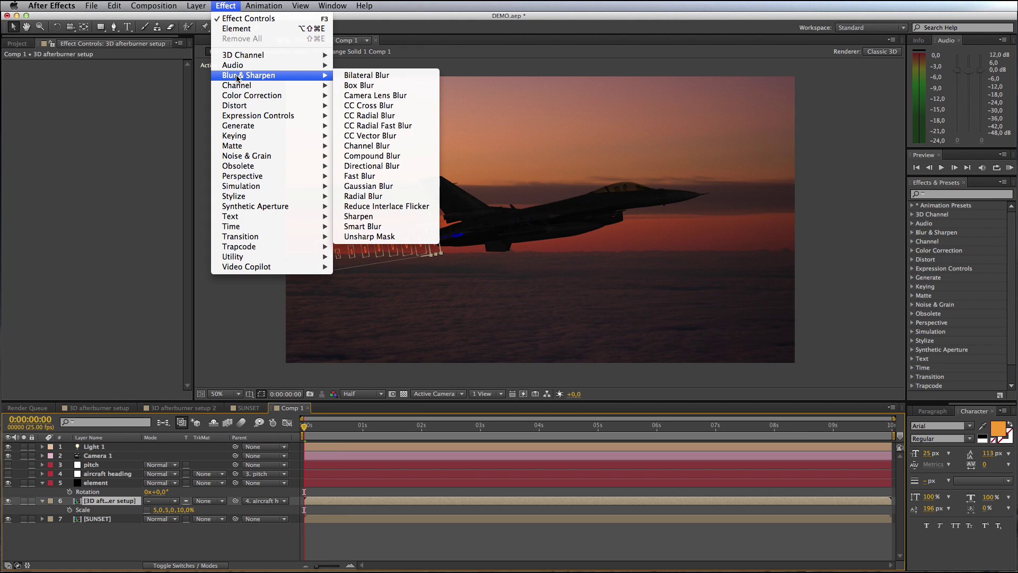
left_click(383, 166)
left_click(113, 113)
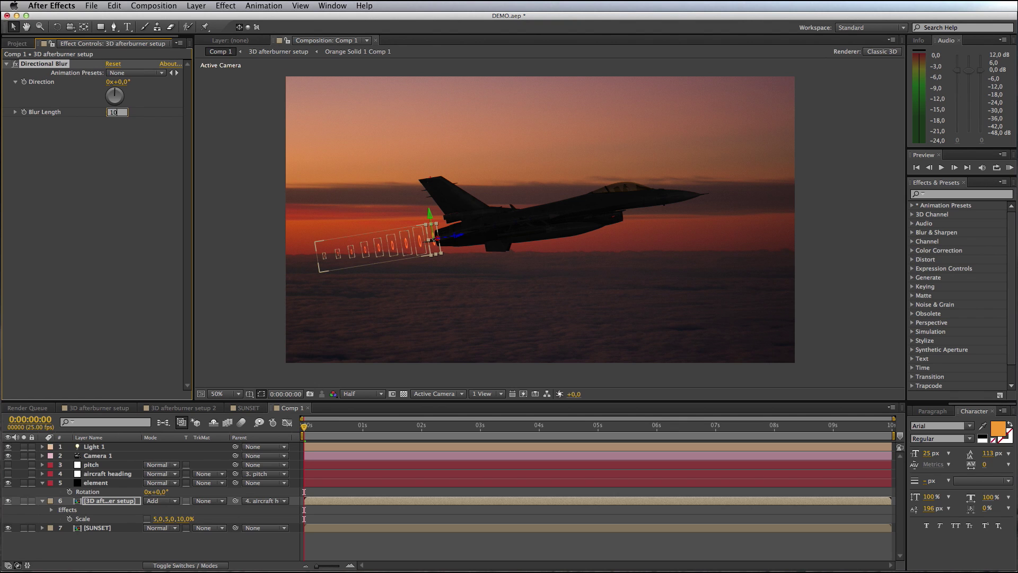
key("Return")
left_click_drag(117, 93, 122, 99)
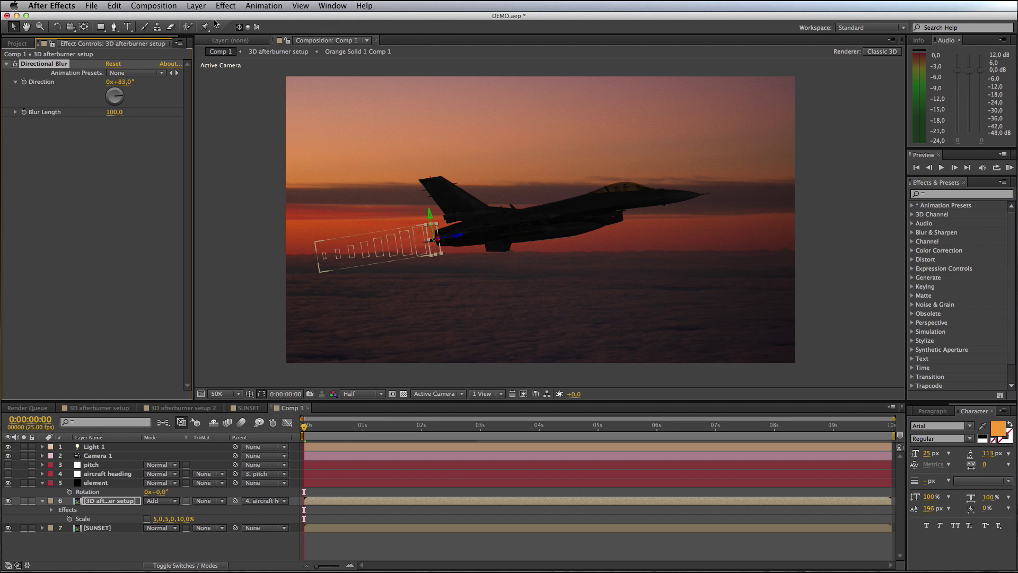
- Add Levels to the afterburner and drag the Alpha channel's input white to 43
left_click(226, 6)
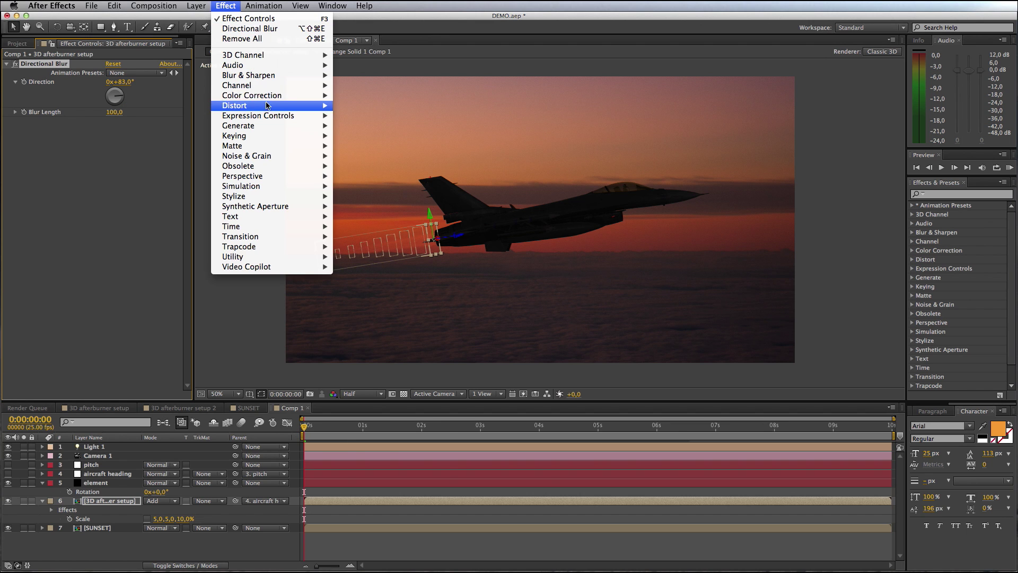
mouse_move(268, 96)
left_click(394, 337)
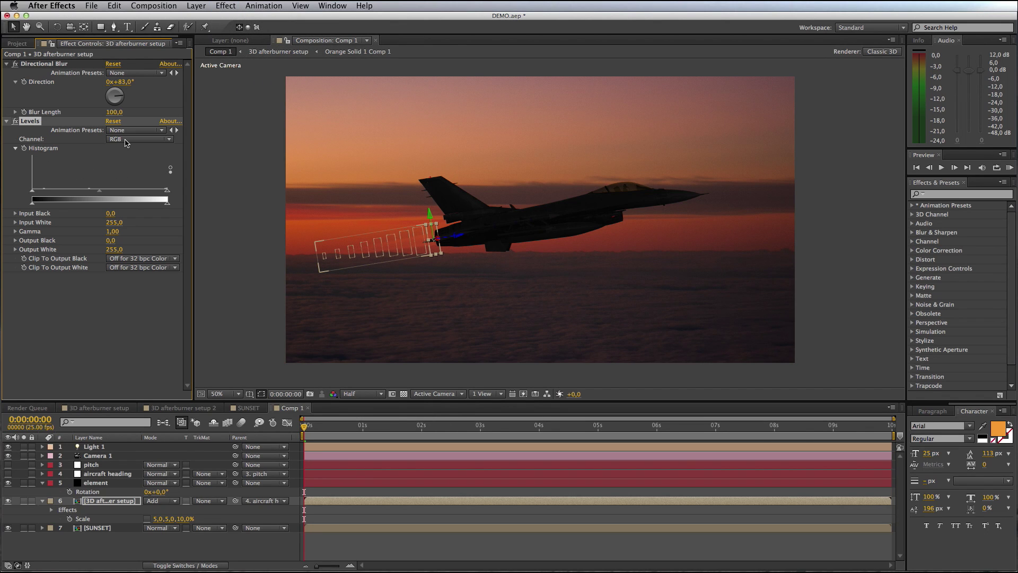
left_click(126, 140)
left_click(125, 192)
left_click_drag(168, 190, 55, 198)
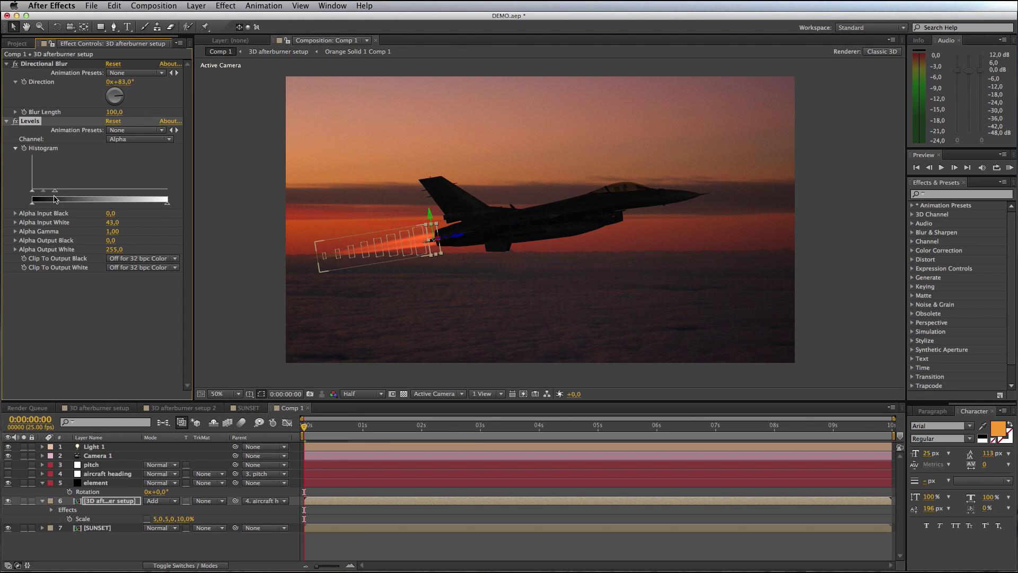
left_click(104, 544)
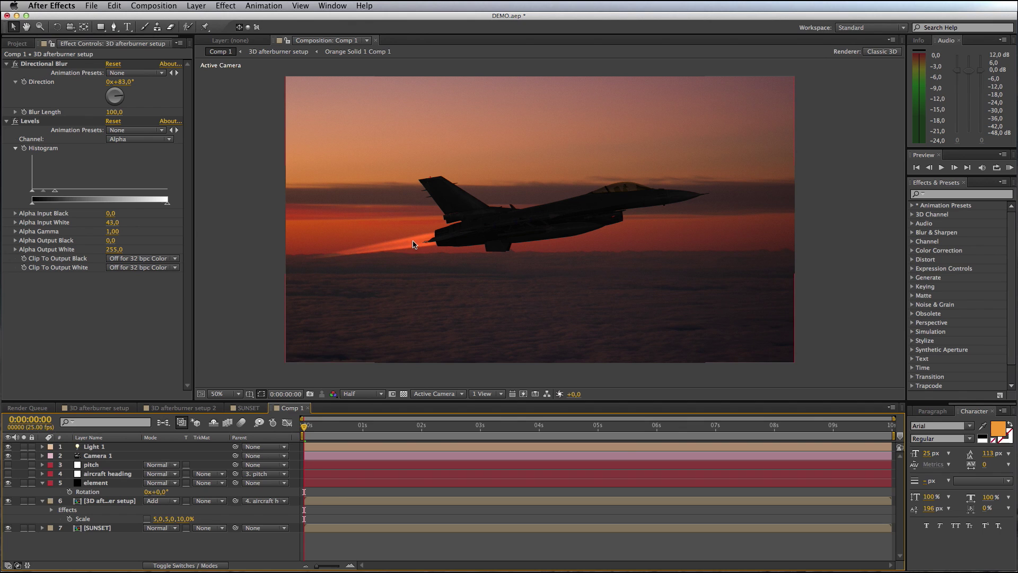
- Rotate the aircraft heading layer to a Y Rotation of 285°
left_click(111, 474)
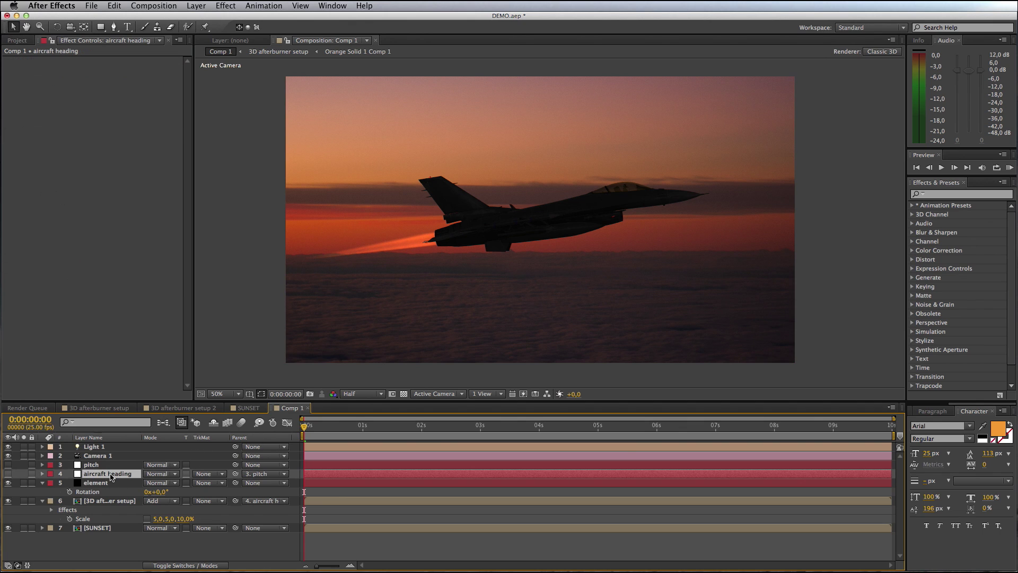
key("r")
mouse_move(154, 501)
left_mouse_down()
mouse_move(180, 499)
mouse_move(139, 501)
mouse_move(153, 500)
left_mouse_up()
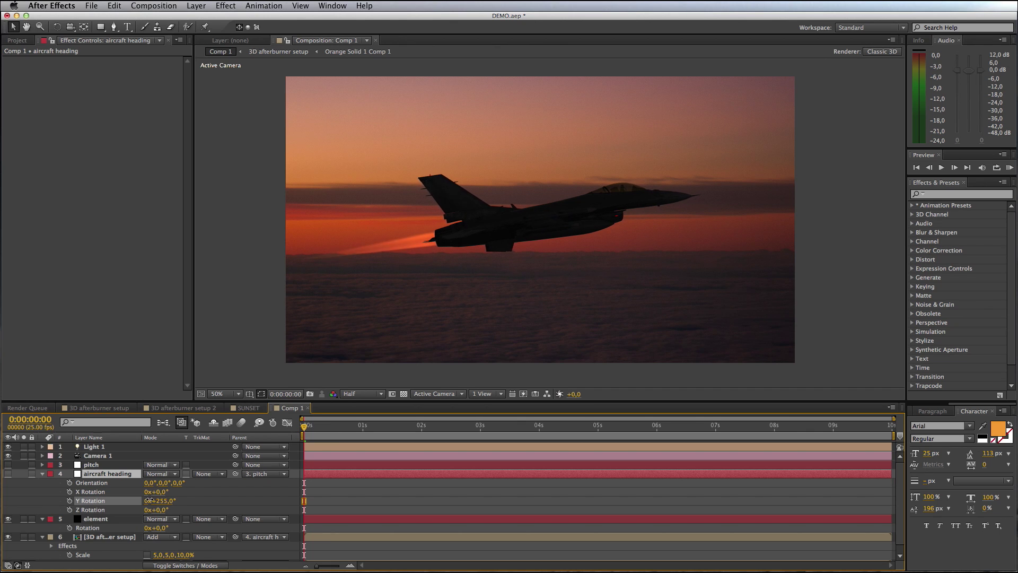
left_click_drag(149, 500, 165, 500)
- Raise the afterburner's Levels alpha input white to 76
left_click(106, 518)
left_click(106, 537)
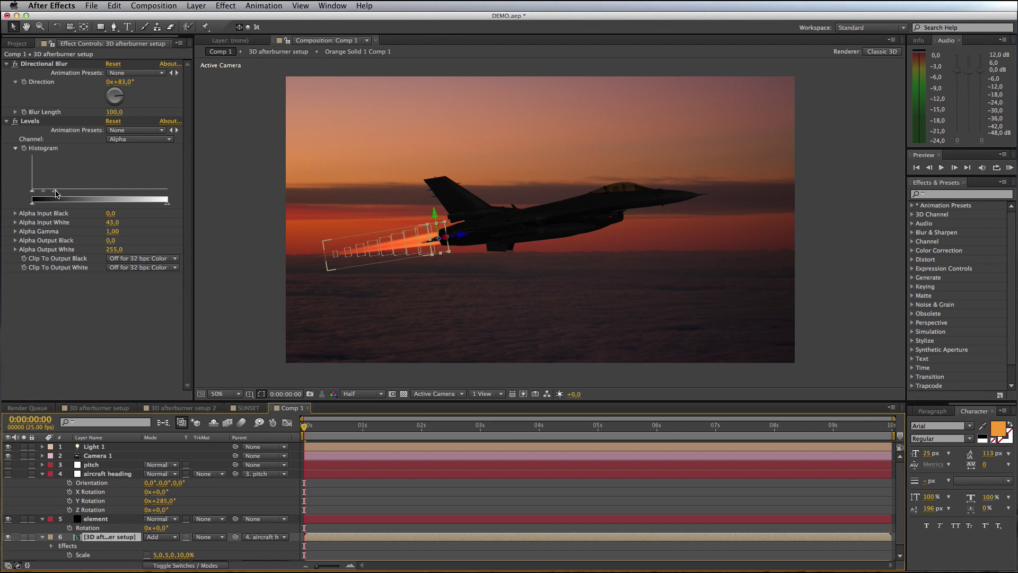
left_click_drag(55, 192, 74, 194)
left_click(398, 501)
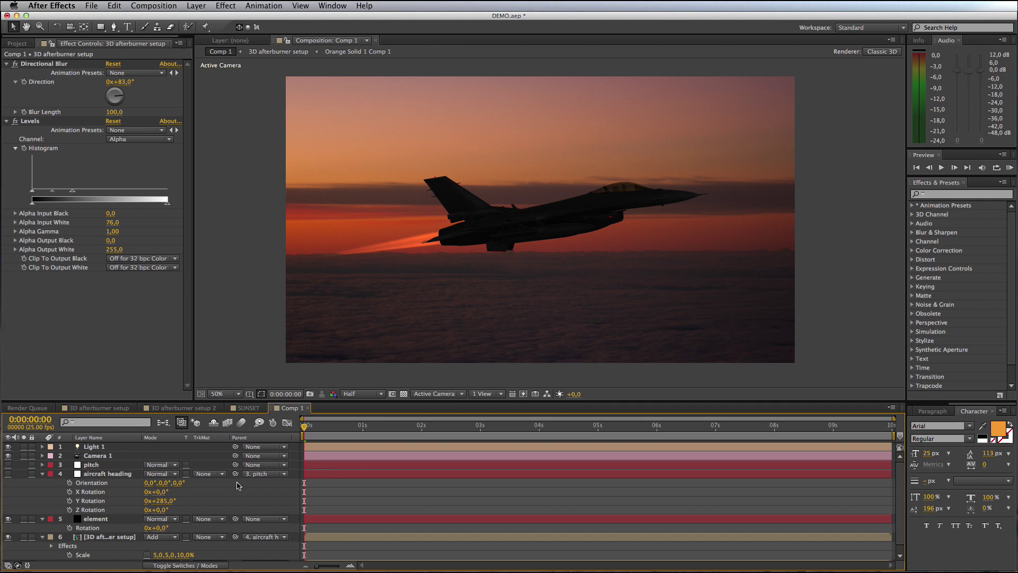
left_click(98, 537)
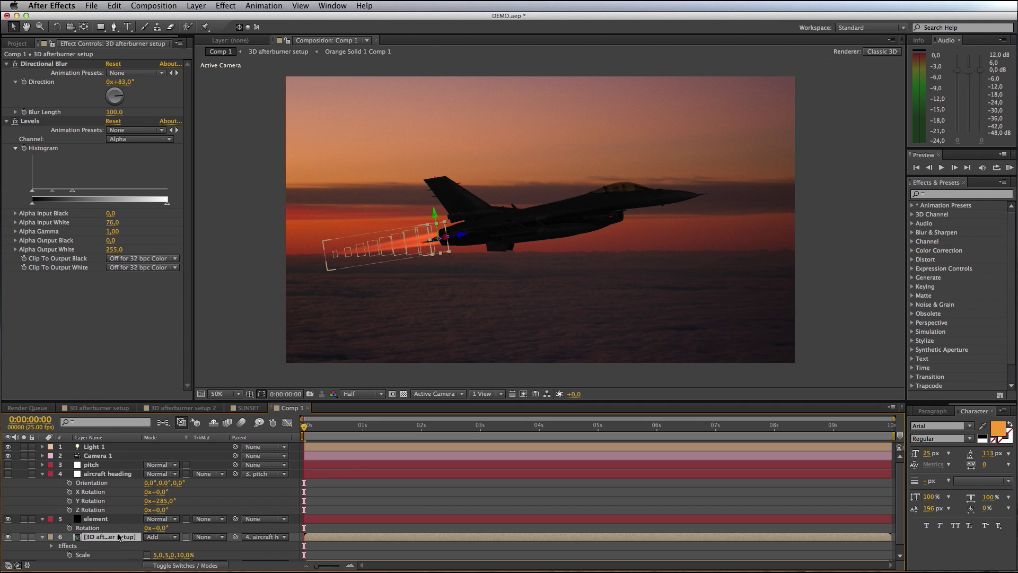
- Duplicate the afterburner, label layer 6 orange and layer 7 blue, and hide layer 7
key("super+d")
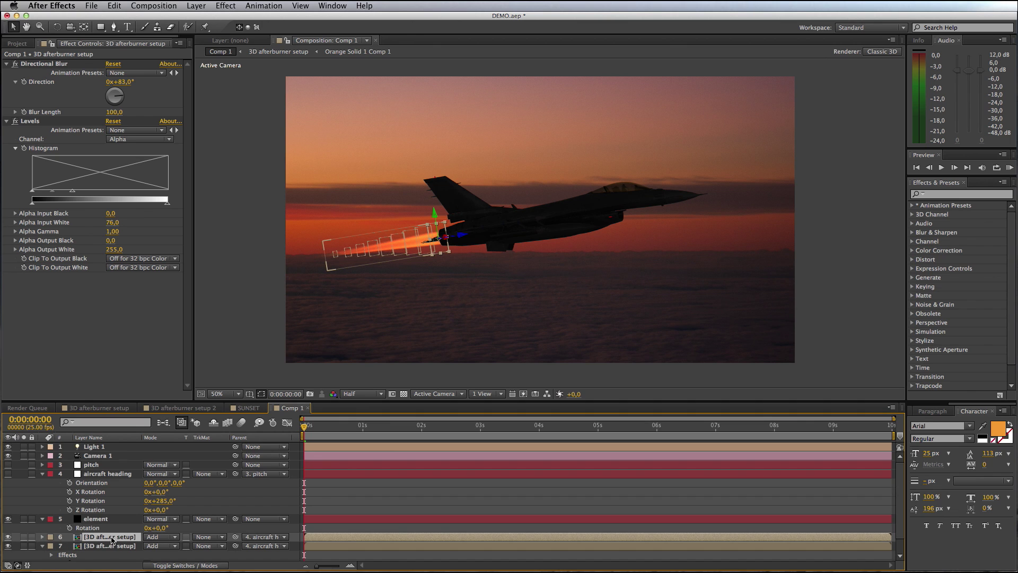
left_click(50, 537)
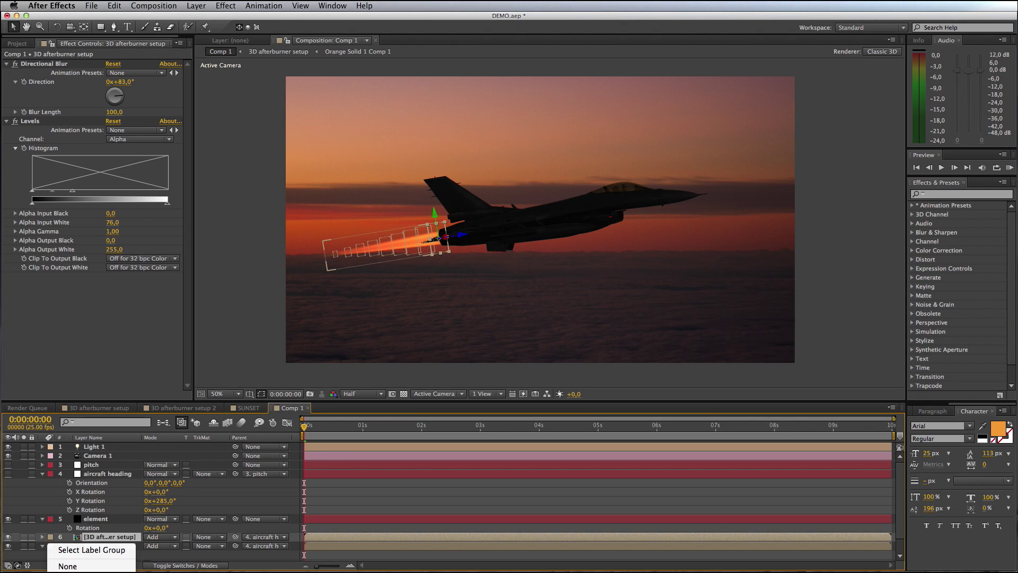
left_click(111, 549)
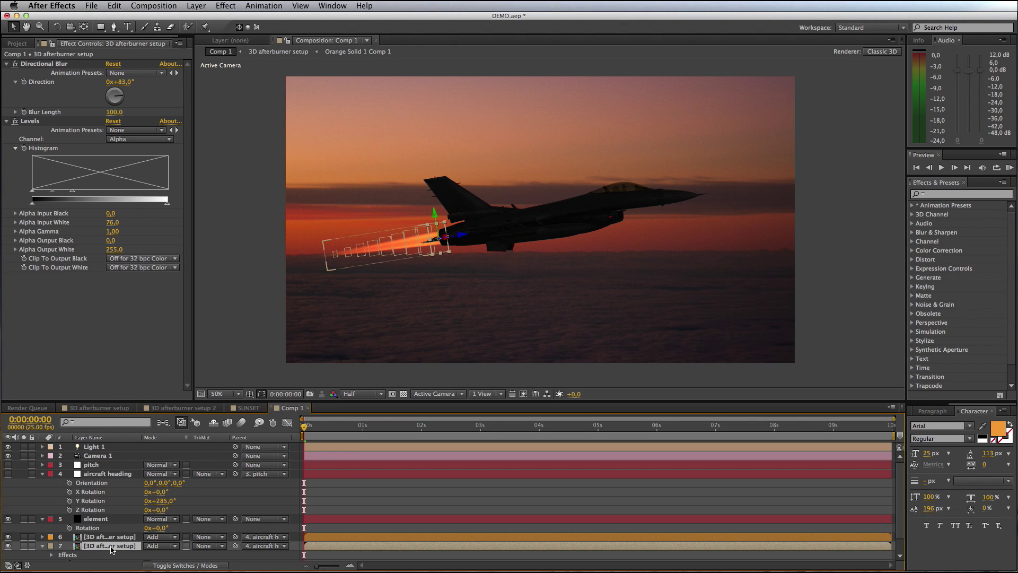
left_click(50, 546)
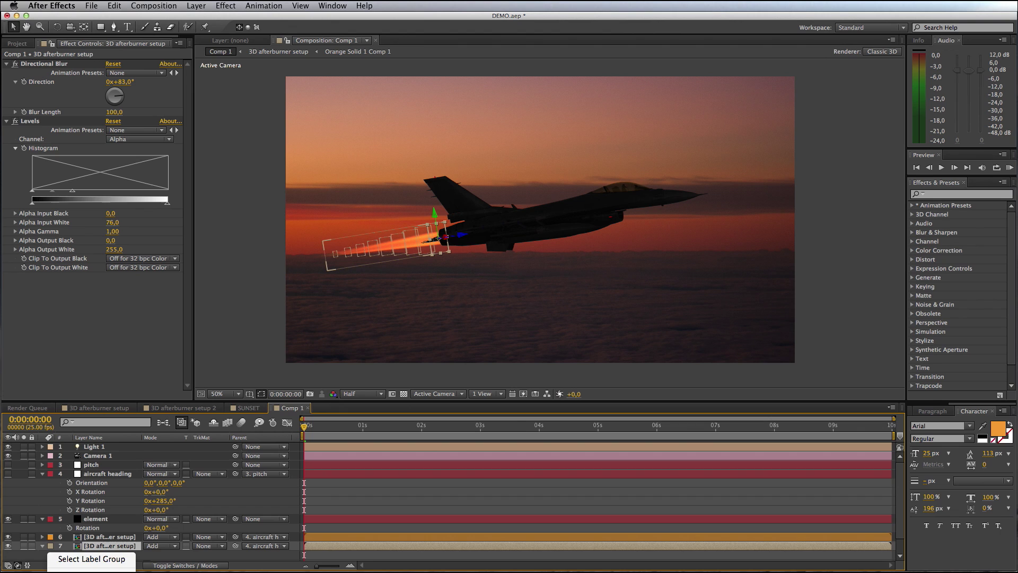
left_click(91, 565)
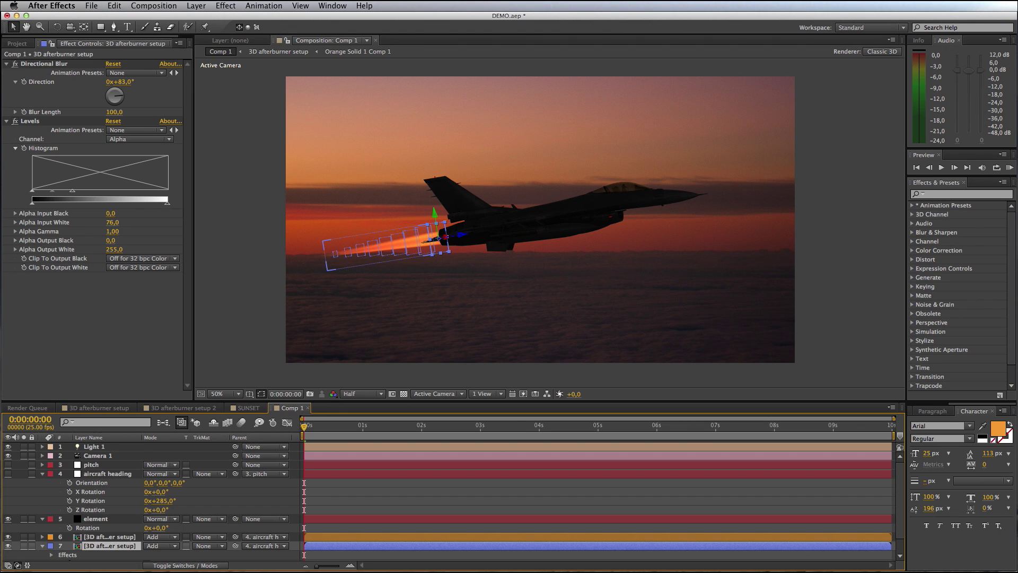
left_click(108, 537)
left_click(8, 545)
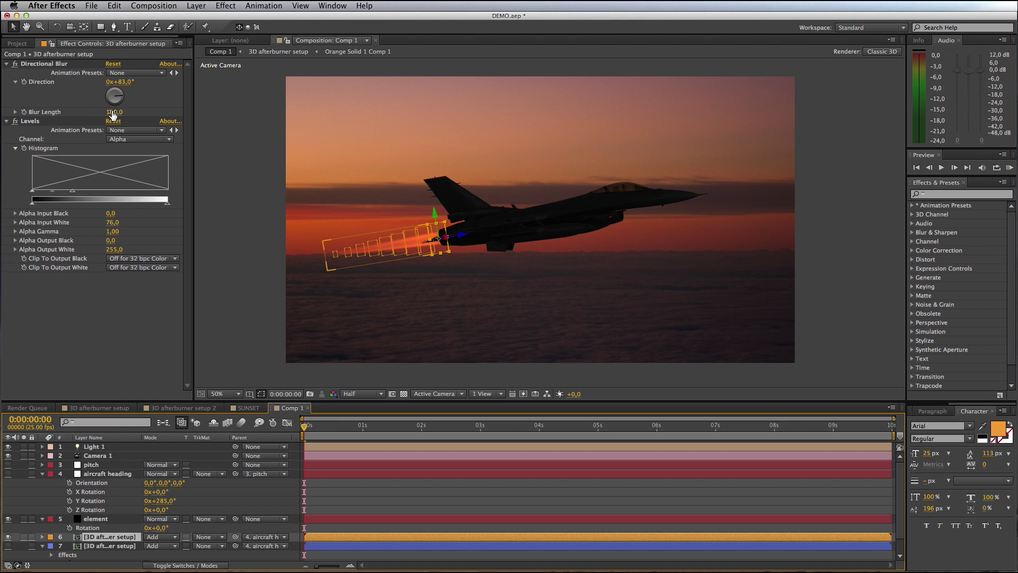
- Set the orange flame's blur length to 20 and its alpha input white to 187
left_click(115, 112)
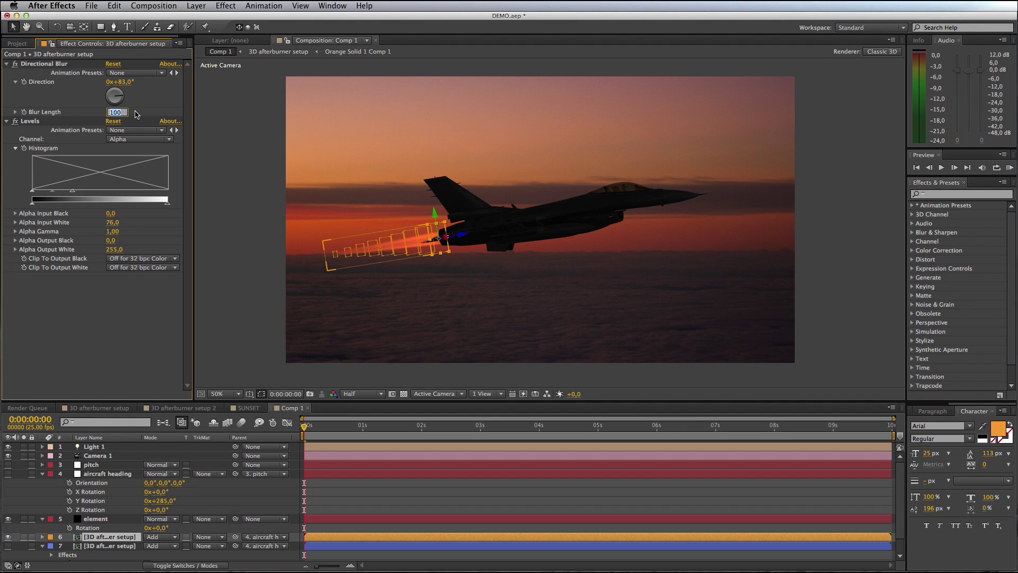
type("20")
key("Return")
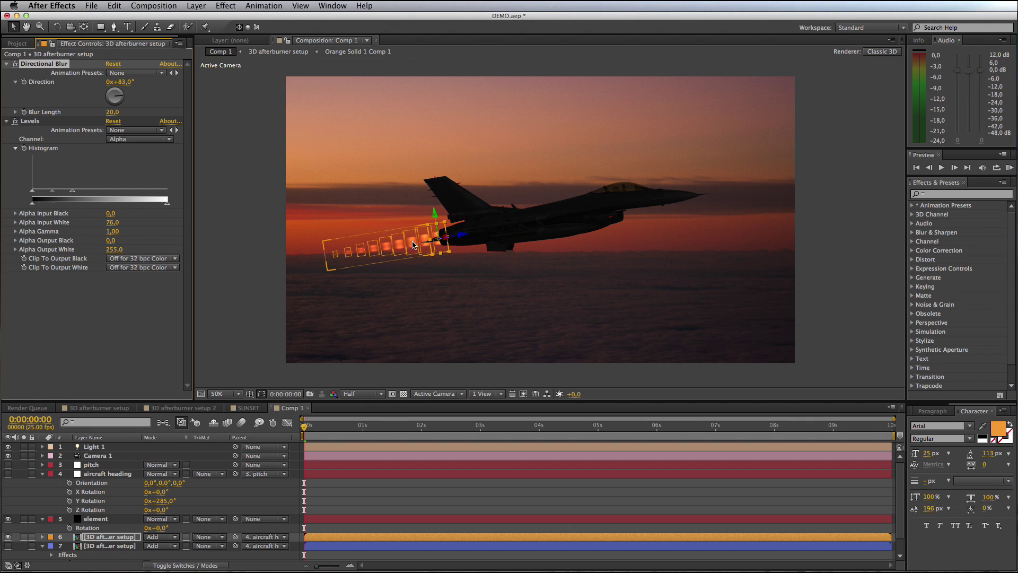
left_click_drag(72, 191, 132, 193)
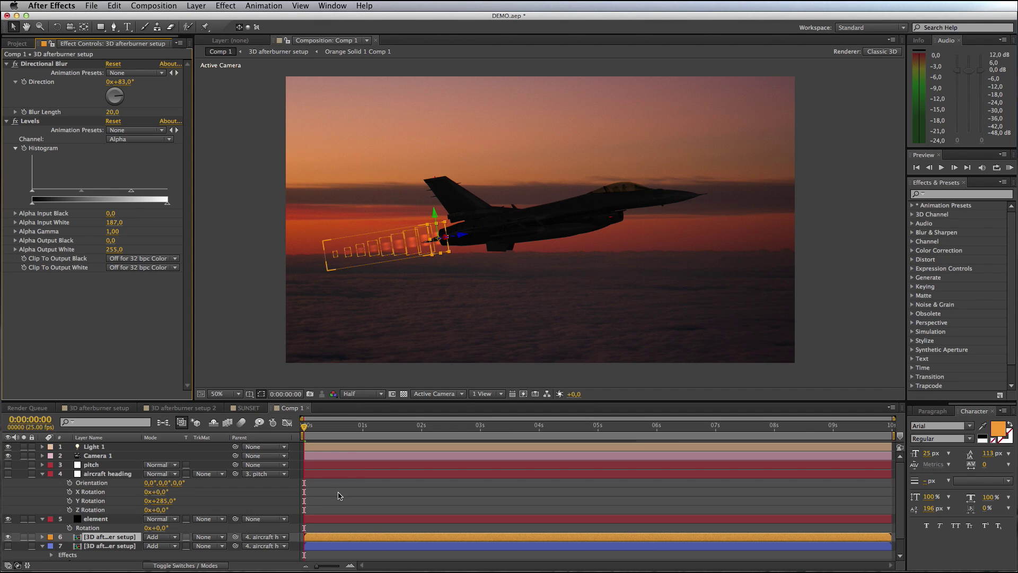
- Hide the orange afterburner layer, show the blue copy, and select it
left_click(85, 561)
left_click(7, 537)
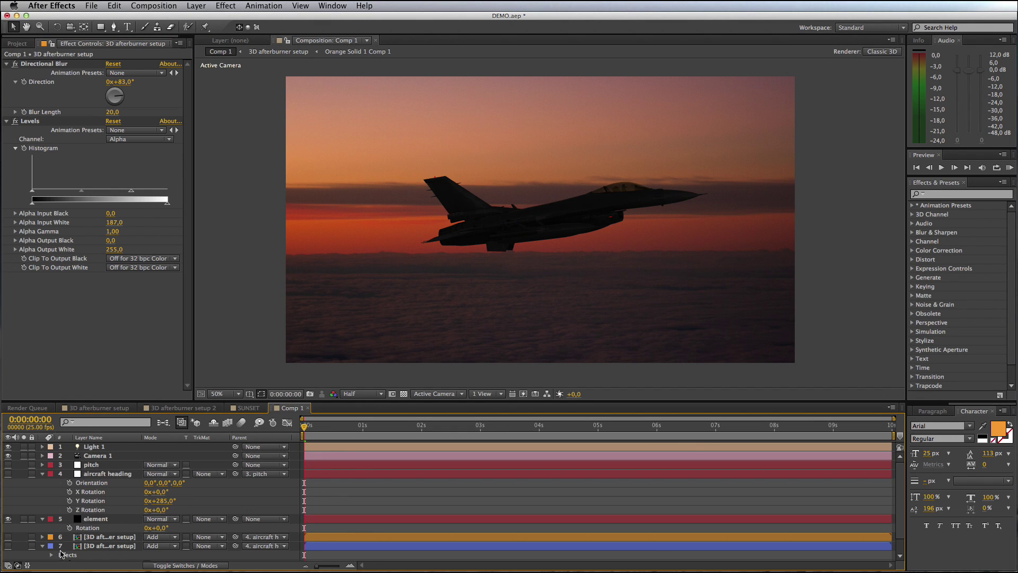
left_click(7, 546)
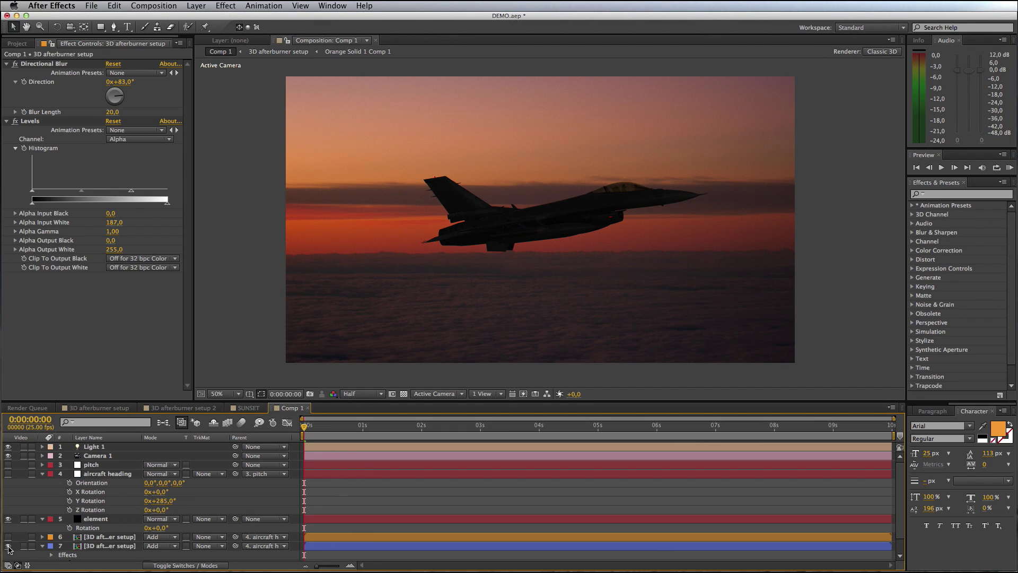
left_click(93, 546)
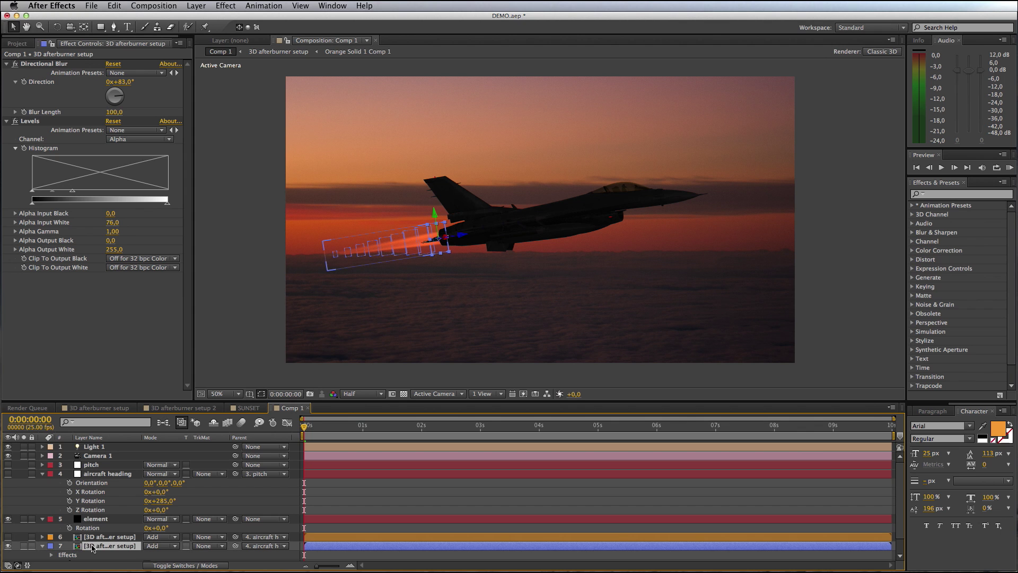
- Add Hue/Saturation to the blue flame with Master Hue 171° and Saturation 64, then unhide the orange layer
left_click(225, 6)
mouse_move(271, 109)
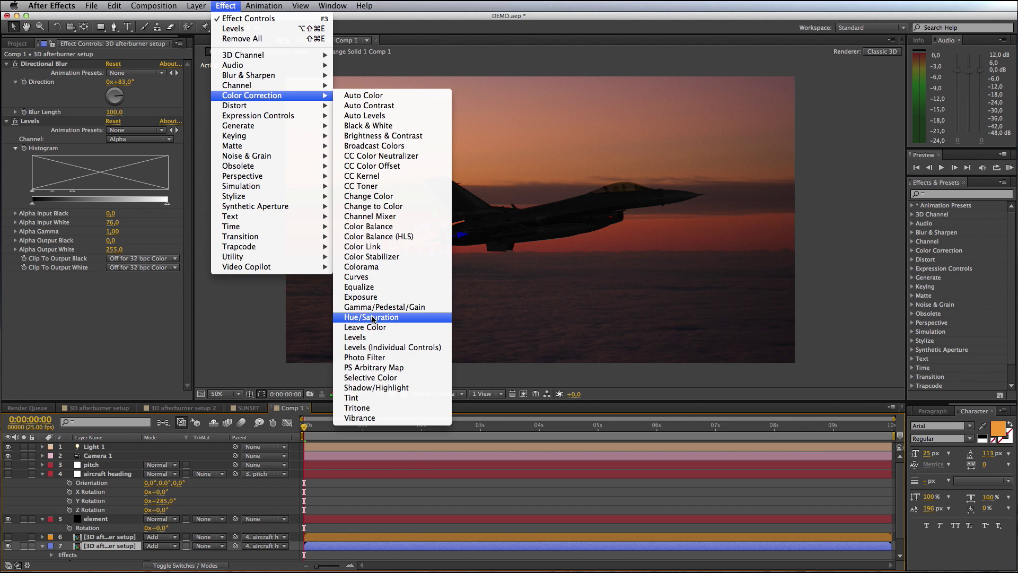
left_click(372, 319)
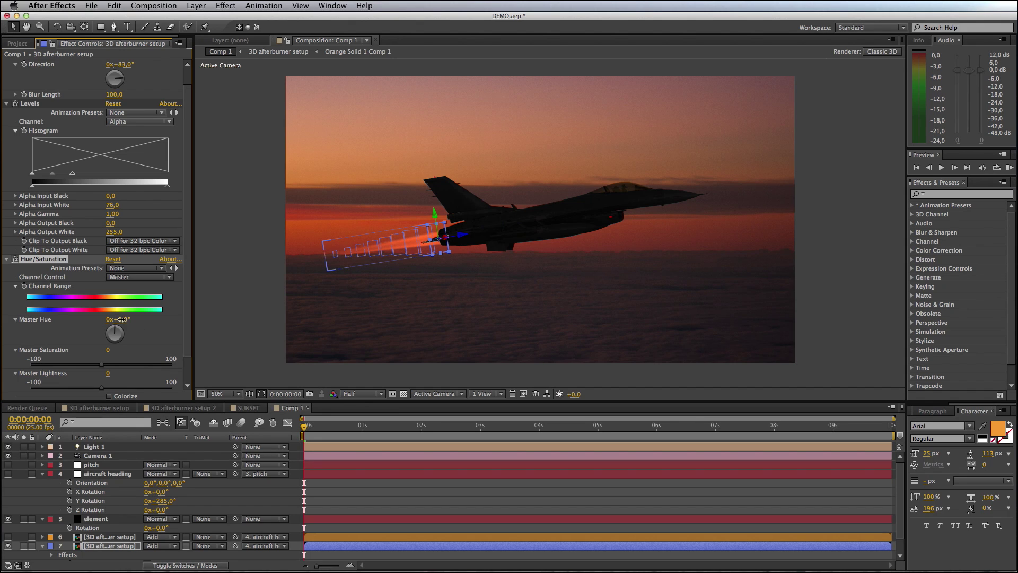
left_click_drag(122, 319, 213, 319)
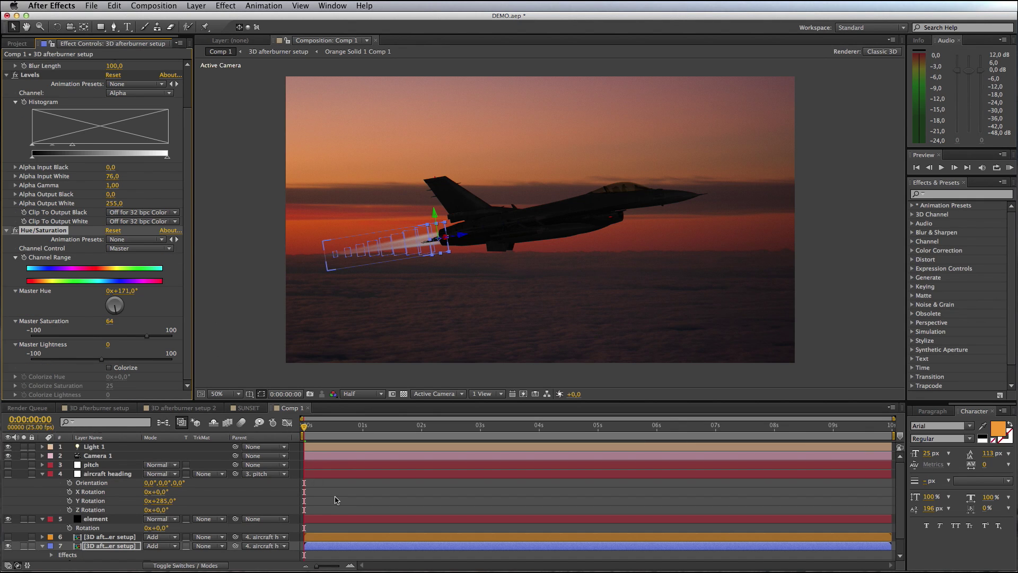
left_click(335, 499)
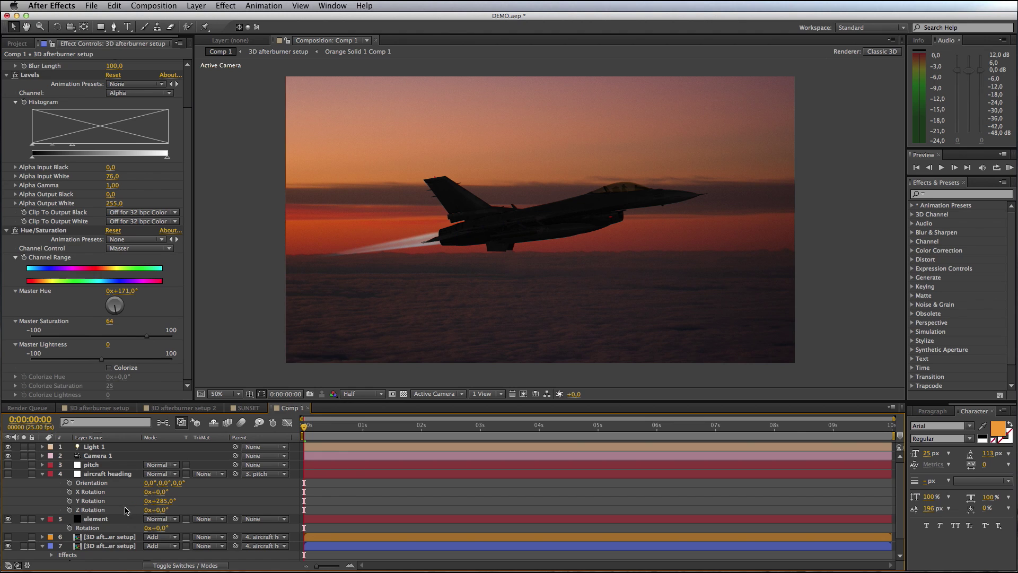
left_click(8, 537)
- Add Levels to the SUNSET layer and set its RGB input white to 214
key("super+slash")
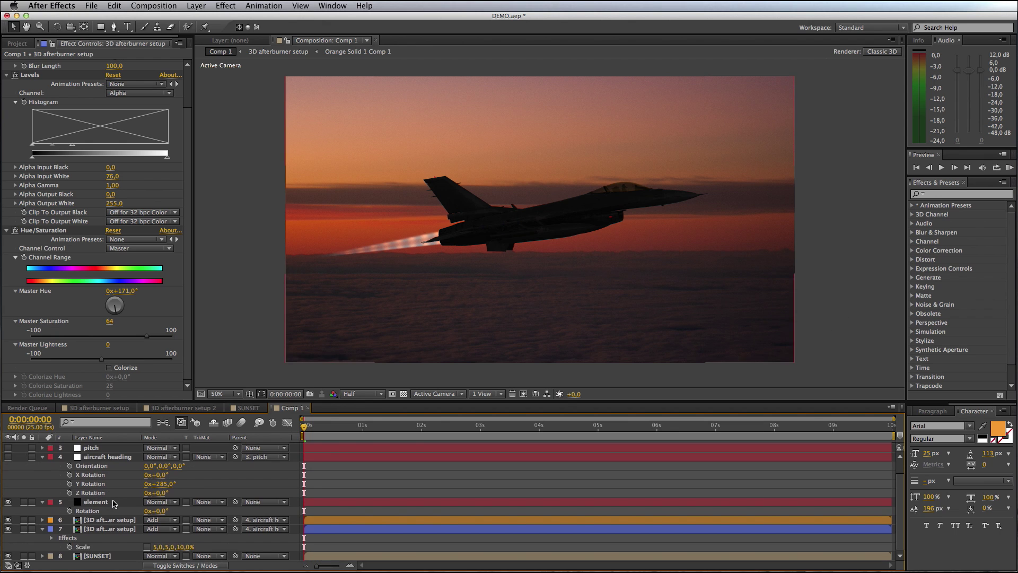
left_click(225, 5)
mouse_move(252, 95)
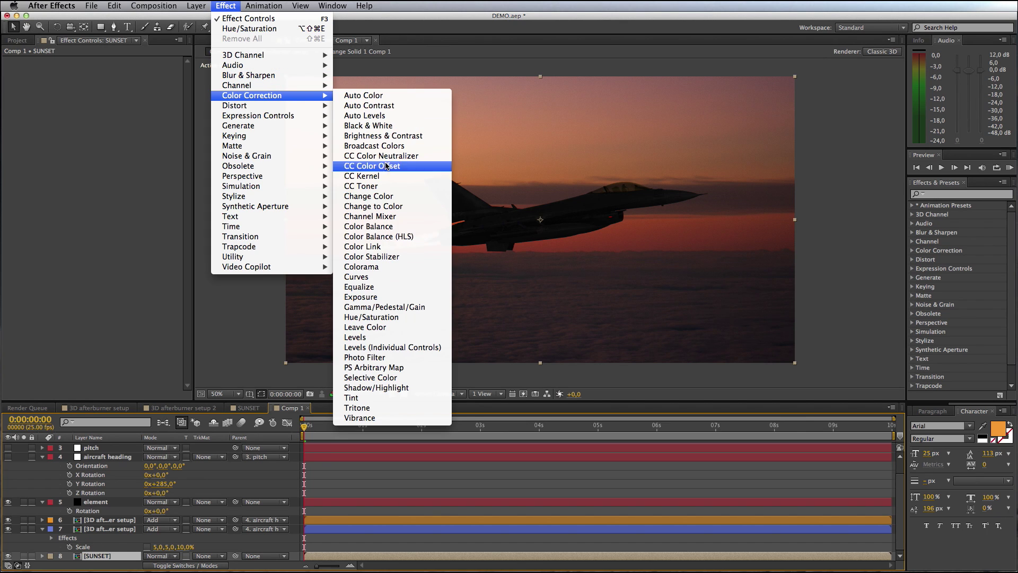
left_click(398, 338)
left_click_drag(167, 134, 148, 135)
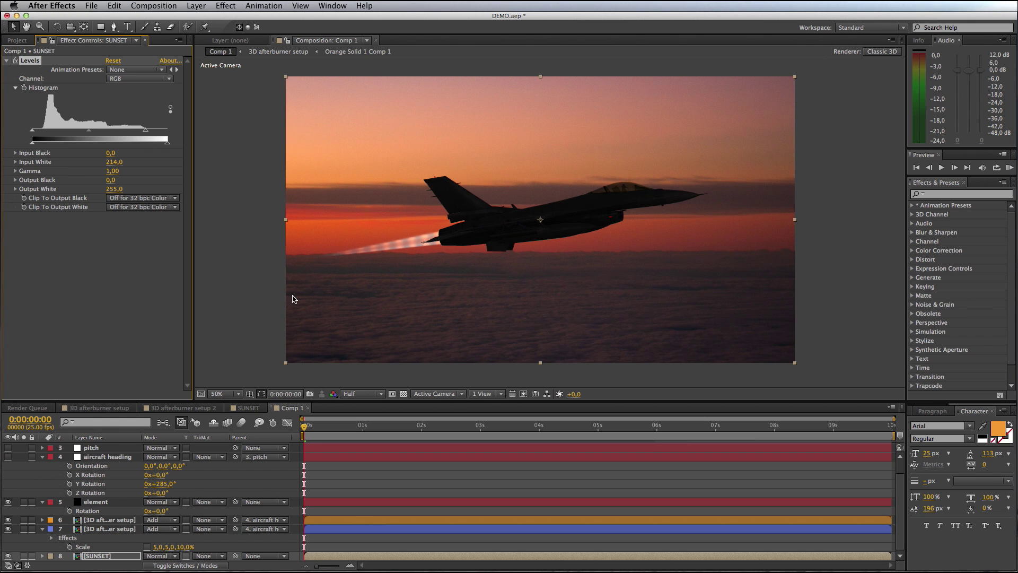